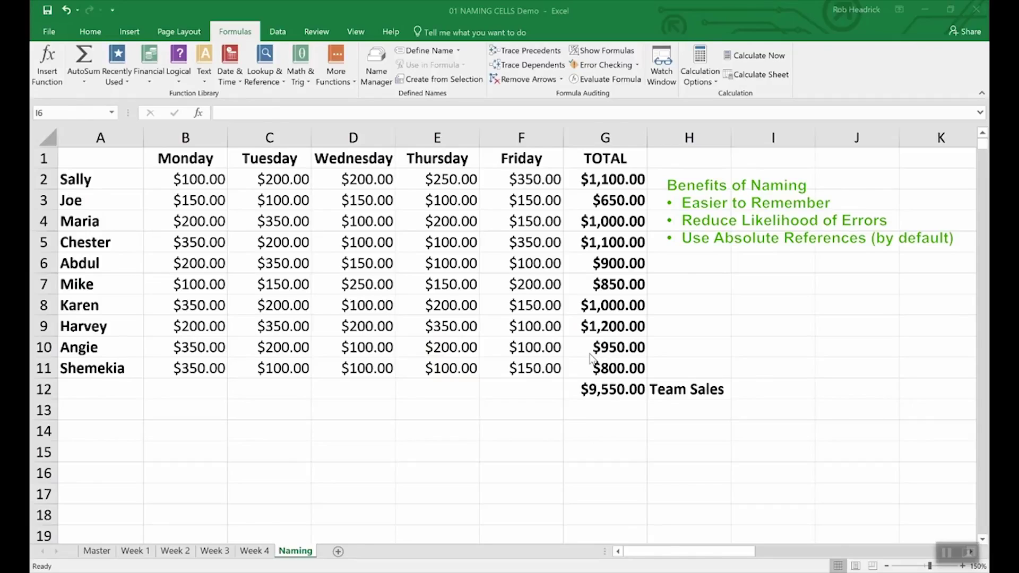
# Name the $9,550.00 grand total in G12 Team_Sales with Define Name, then confirm the name
pyautogui.click(613, 390)
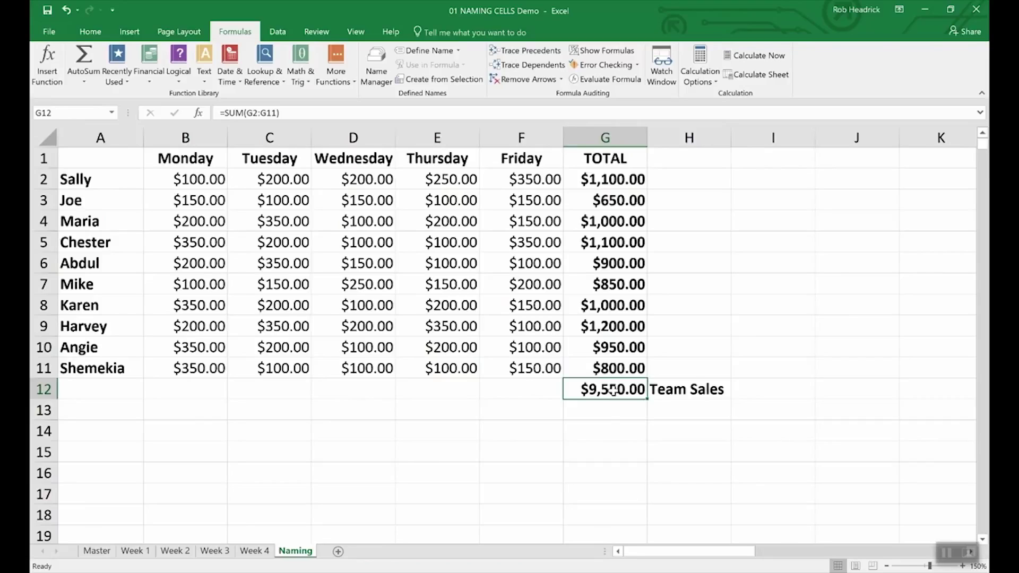
pyautogui.rightClick(613, 390)
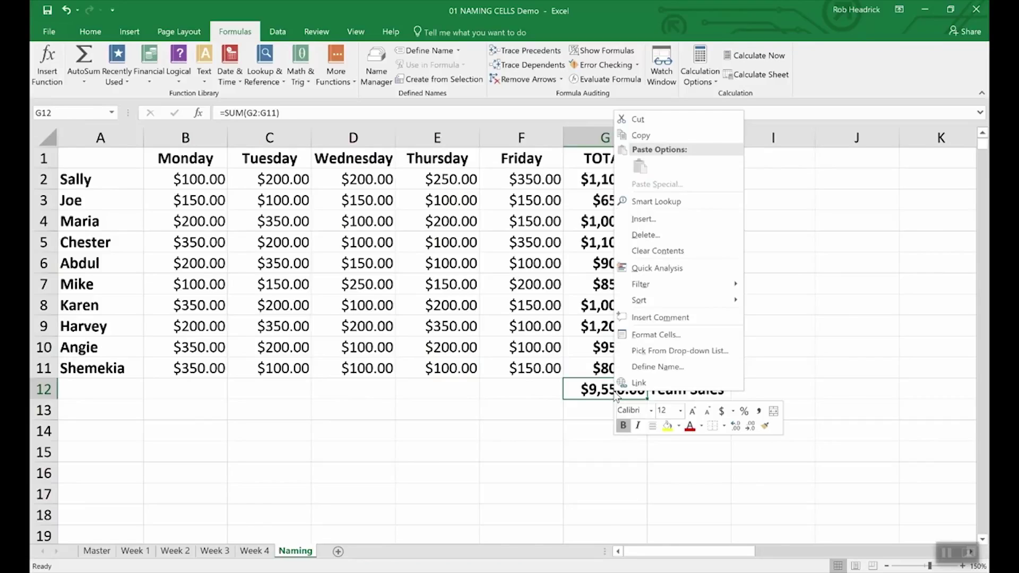
pyautogui.click(639, 367)
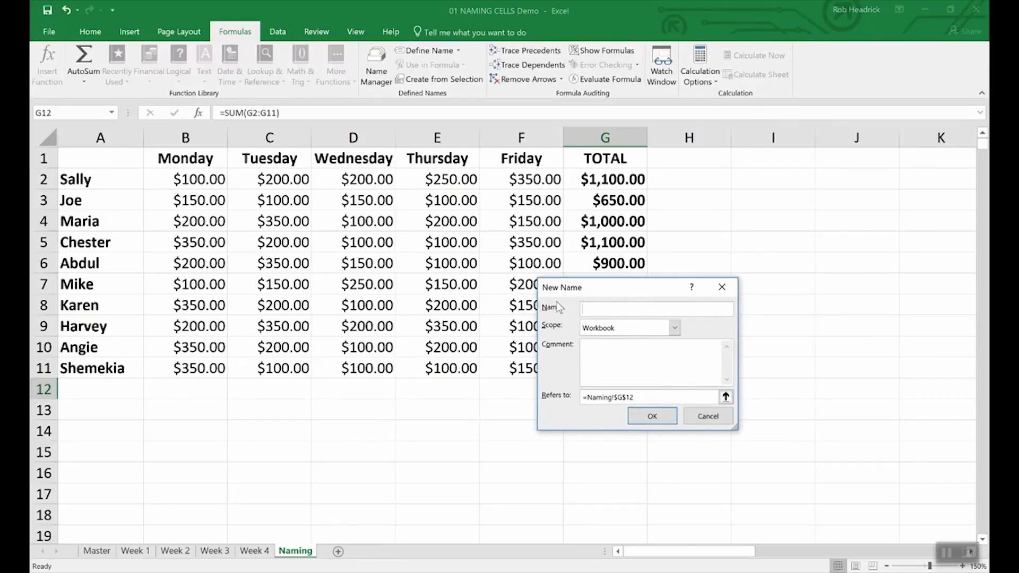
pyautogui.write('Team_Sales')
pyautogui.click(648, 416)
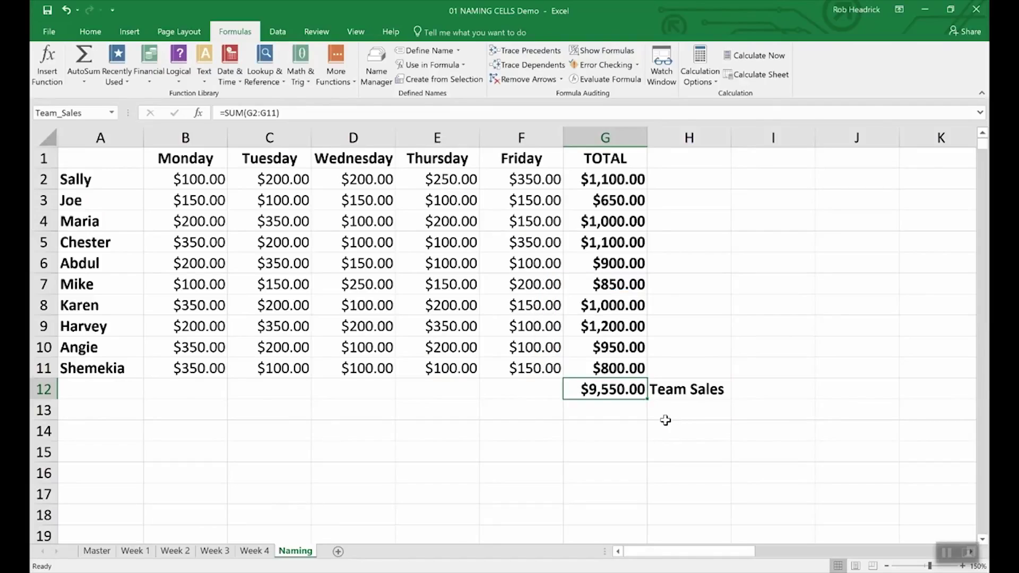
pyautogui.click(88, 113)
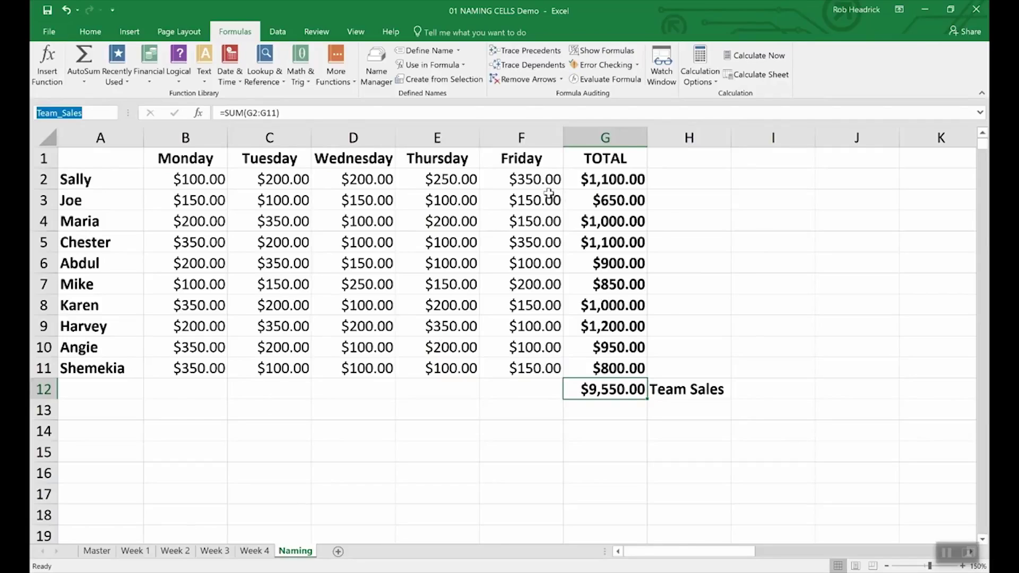
pyautogui.click(616, 179)
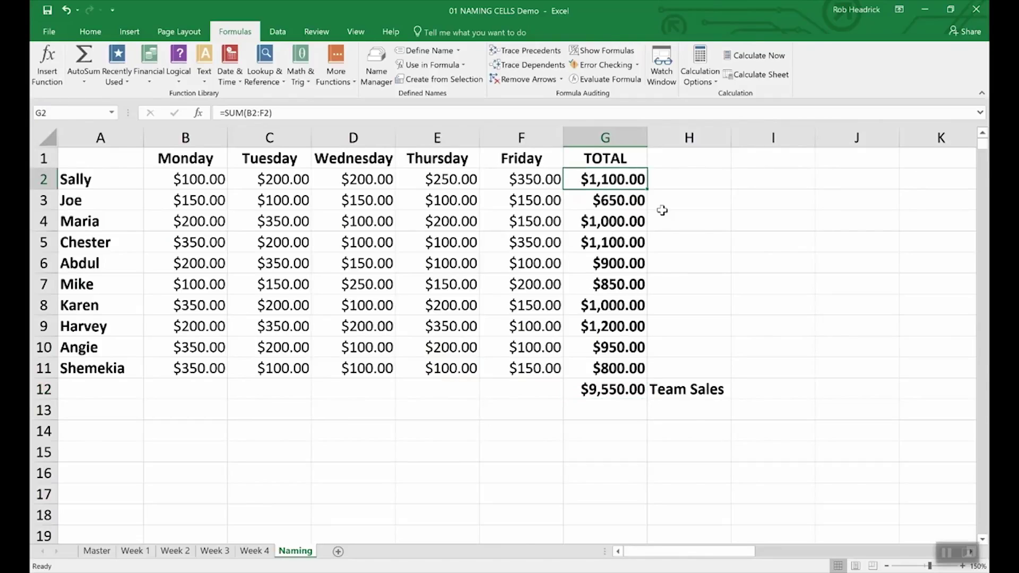
# Select the ten rep totals G2:G11 and name them Rep_Sales in the Name Box
pyautogui.click(680, 223)
pyautogui.click(596, 179)
pyautogui.moveTo(596, 179); pyautogui.dragTo(583, 361)
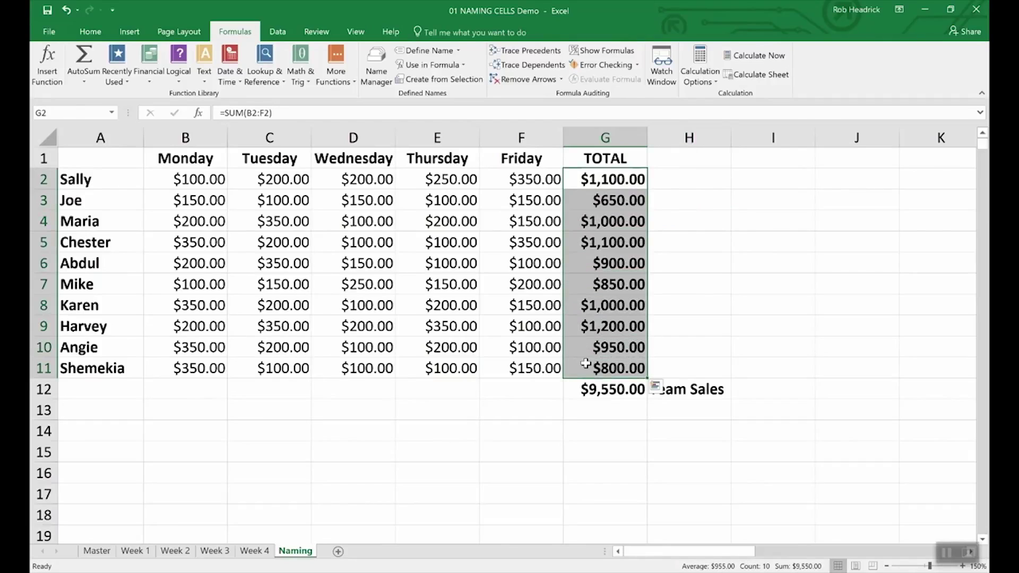
pyautogui.click(79, 111)
pyautogui.write('Rep_Sales')
pyautogui.press('Return')
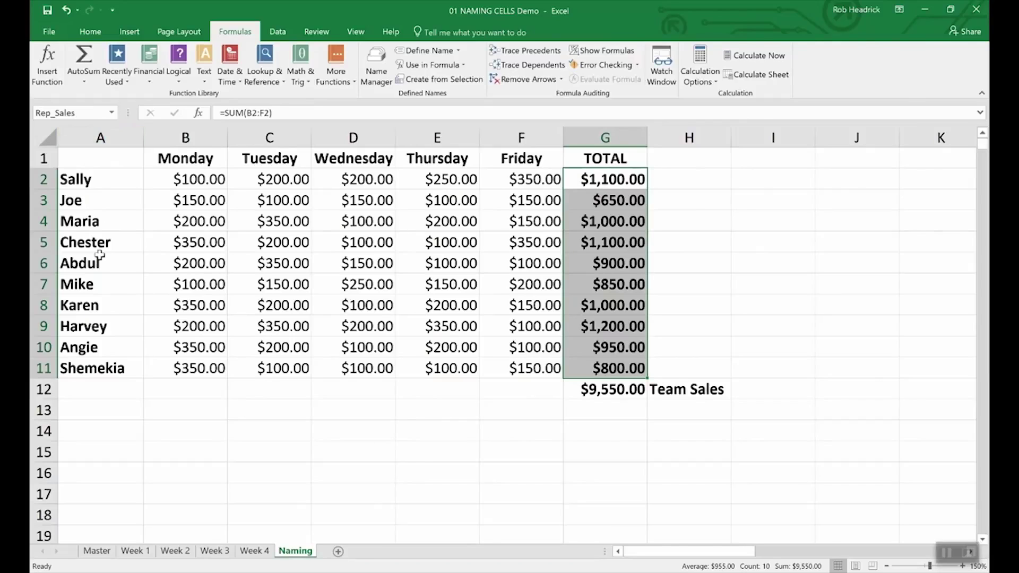
pyautogui.click(603, 412)
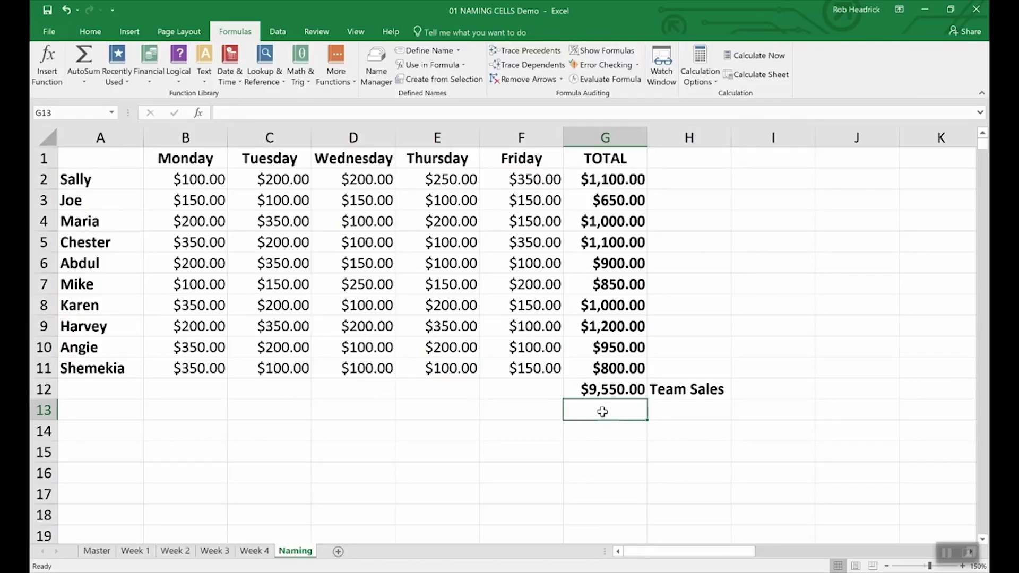
# Enter =SUM(Rep_Sales) in G13 to show $9,550.00, then list the workbook's defined names
pyautogui.write('=(')
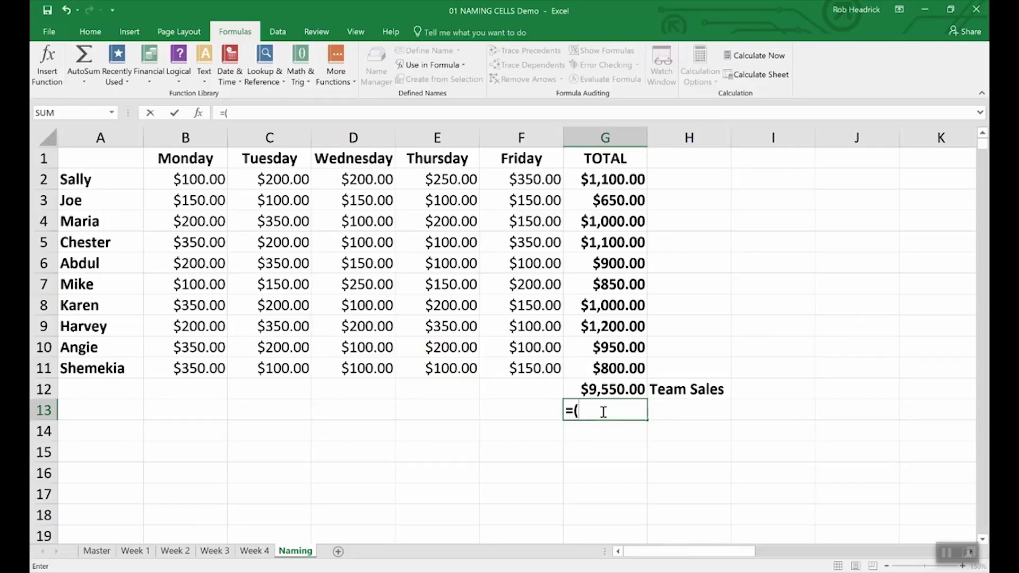
pyautogui.press('BackSpace')
pyautogui.write('Sum)')
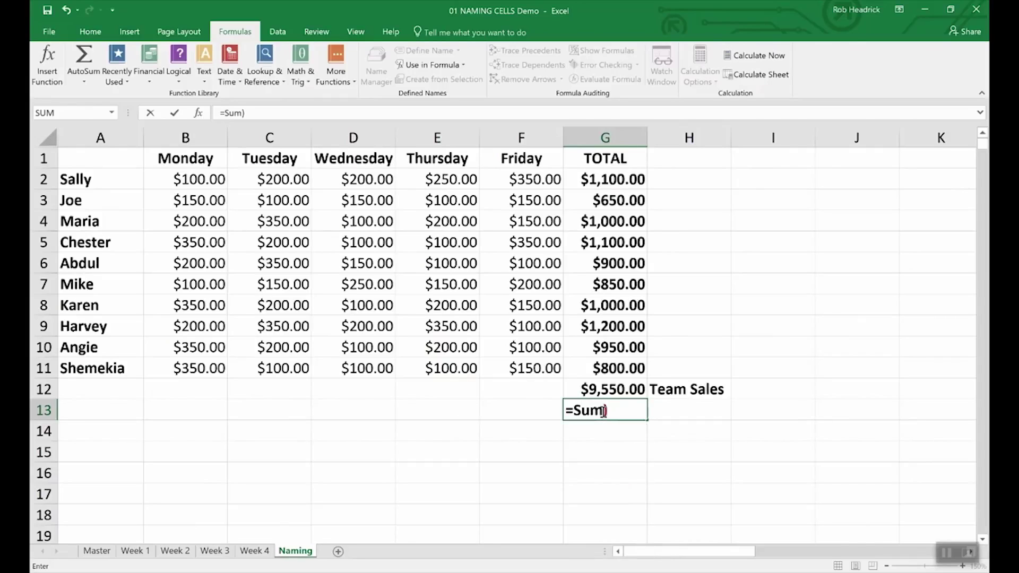
pyautogui.press('BackSpace')
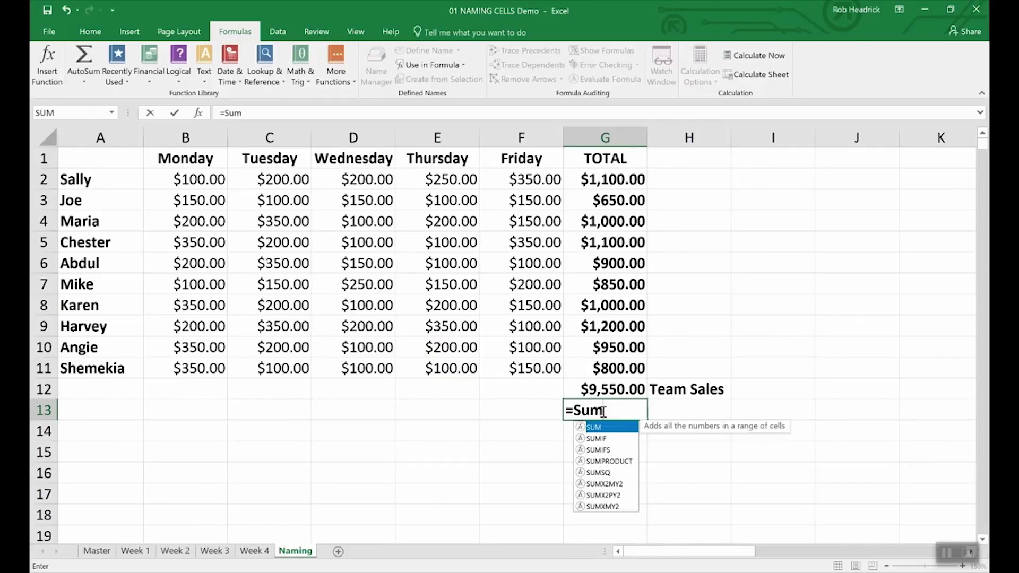
pyautogui.write('(R')
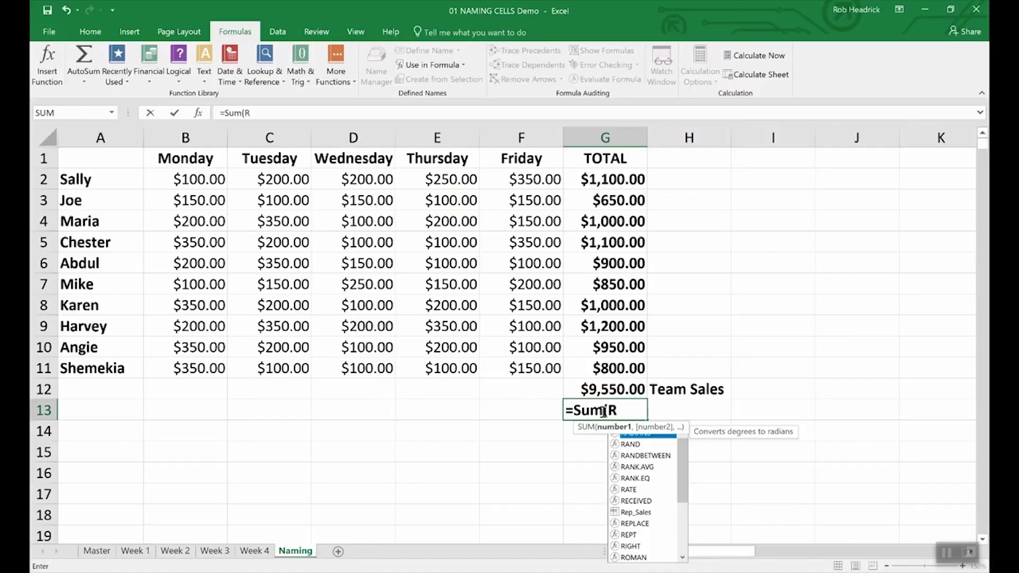
pyautogui.write('ep')
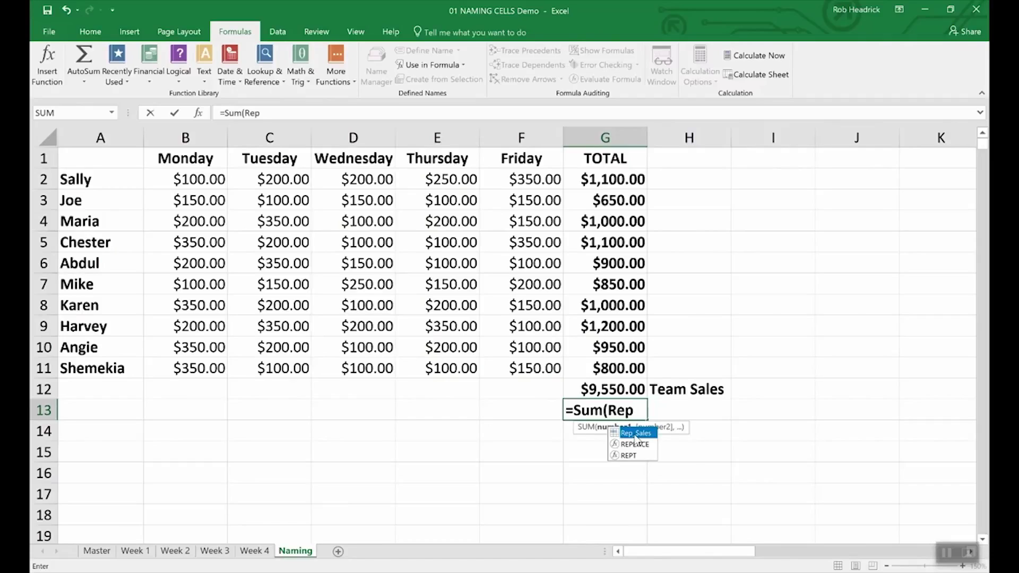
pyautogui.doubleClick(635, 434)
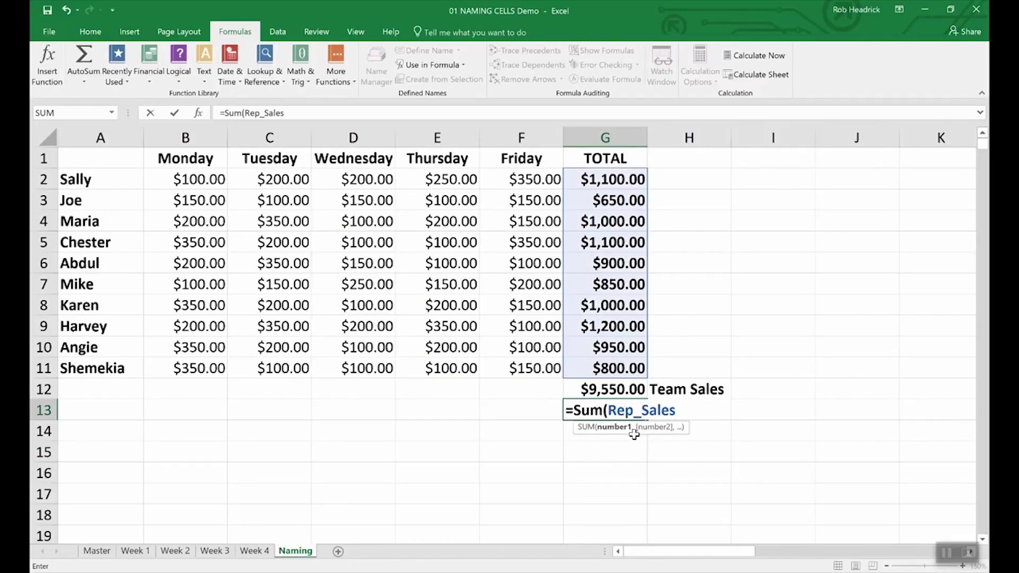
pyautogui.press('Return')
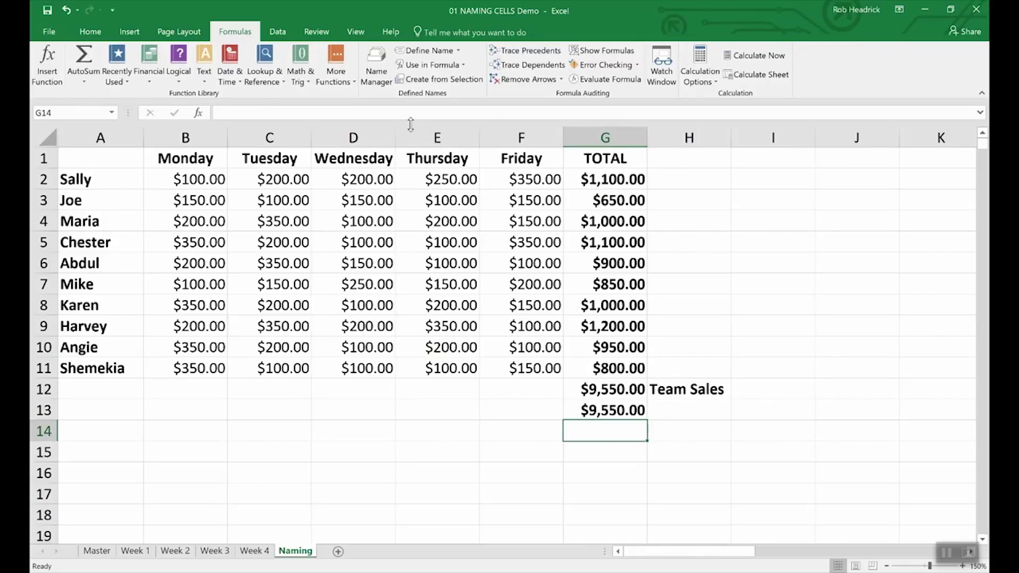
pyautogui.click(376, 58)
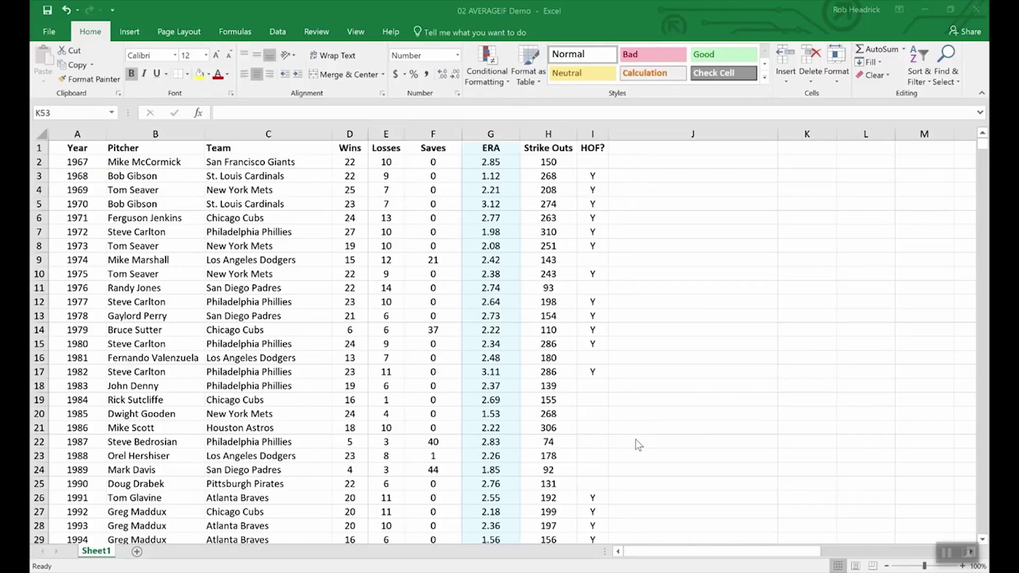
pyautogui.scroll(-3, 648, 455)
pyautogui.scroll(-11, 657, 459)
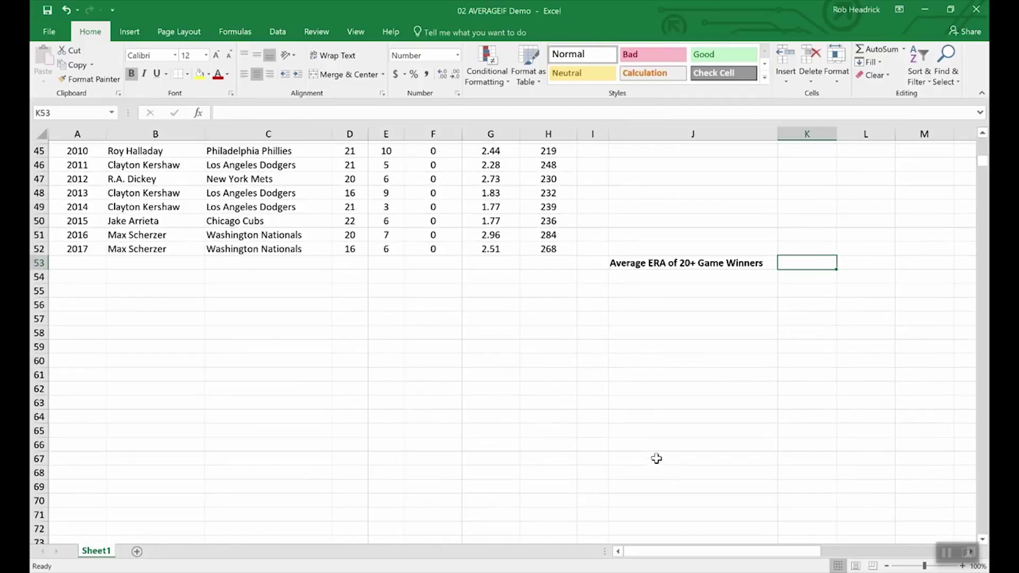
pyautogui.scroll(3, 656, 459)
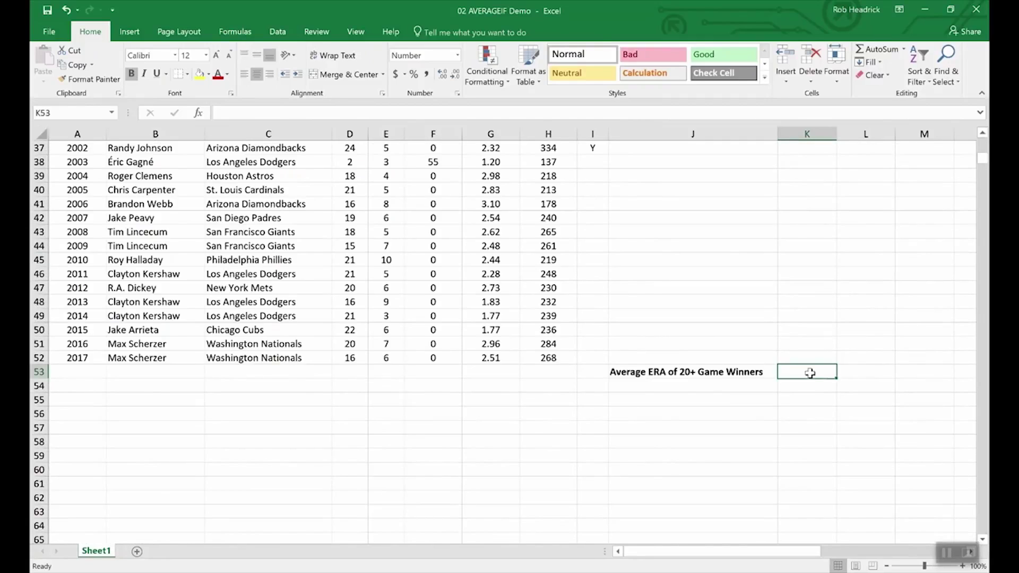
pyautogui.write('=')
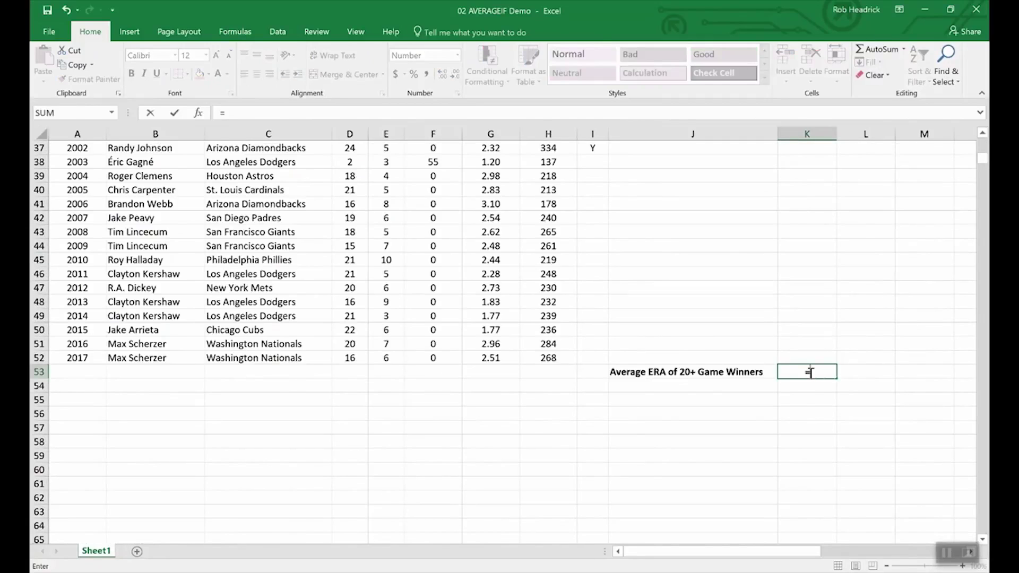
pyautogui.write('average')
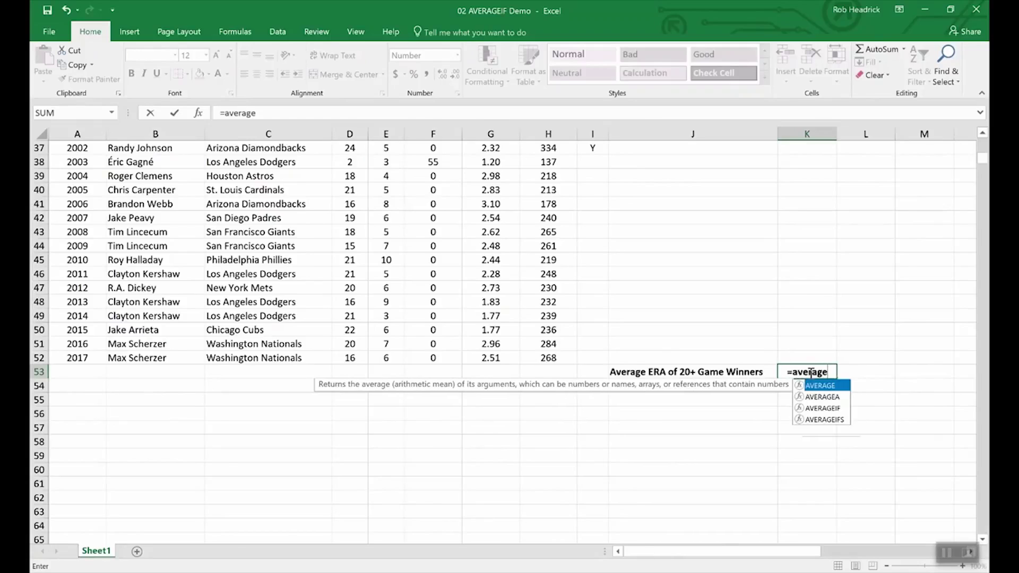
pyautogui.write('if(')
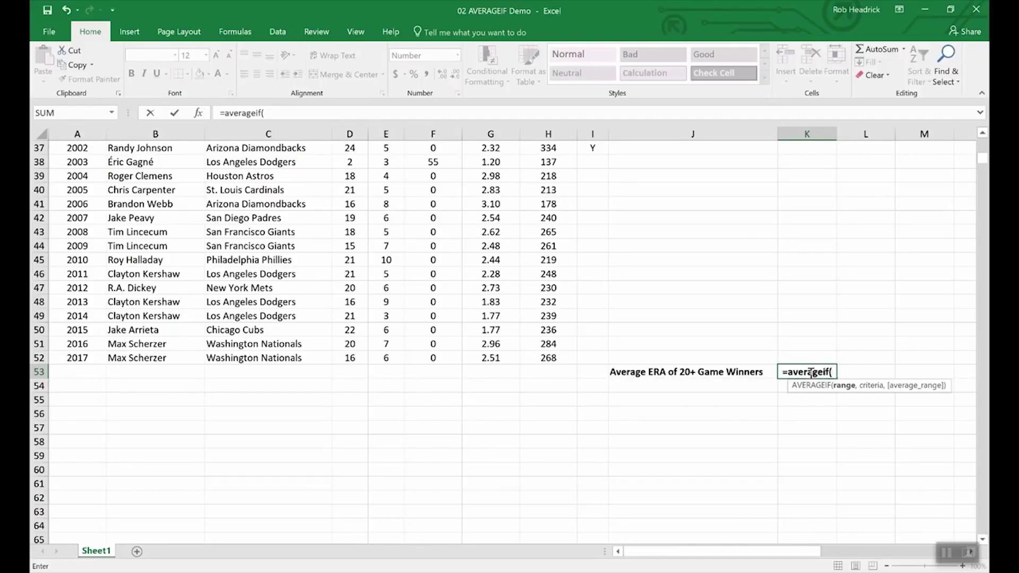
pyautogui.write('win')
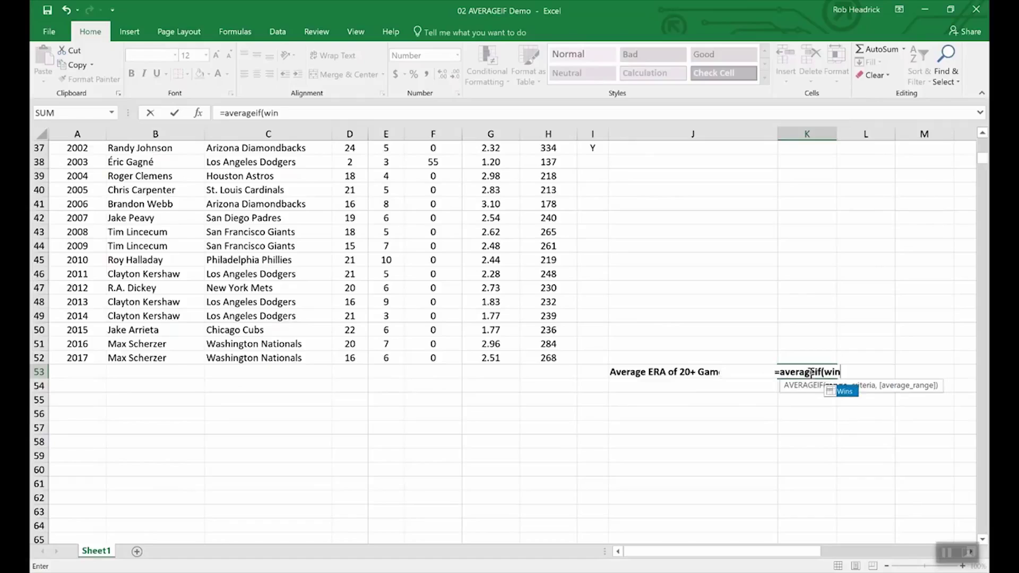
pyautogui.write('s,')
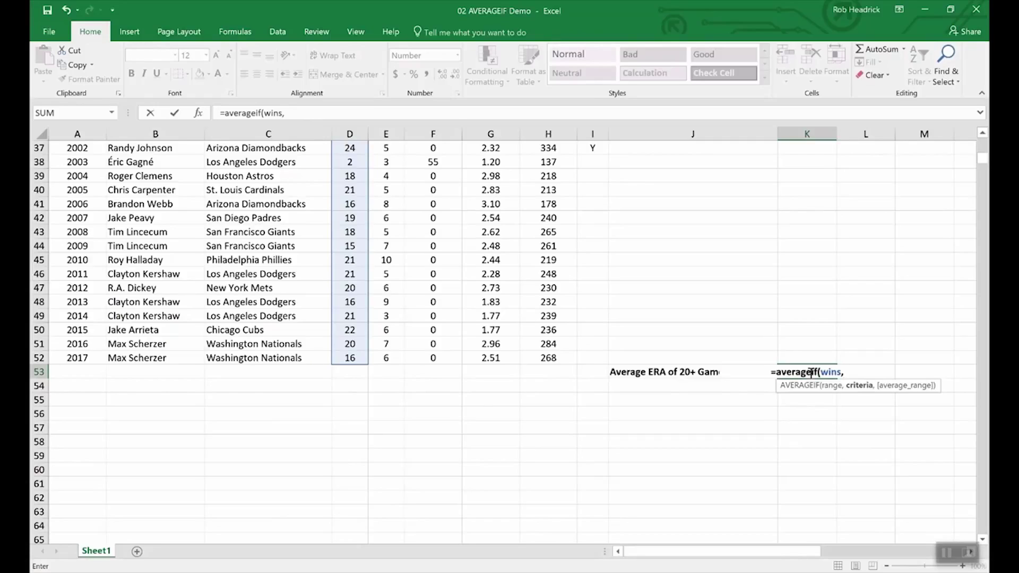
pyautogui.write('"')
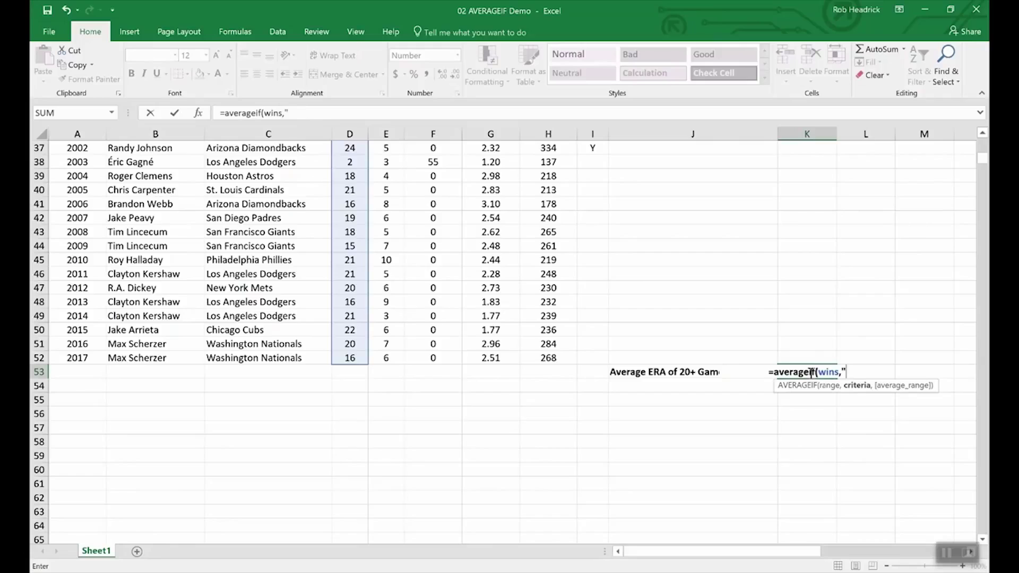
pyautogui.write('>19",')
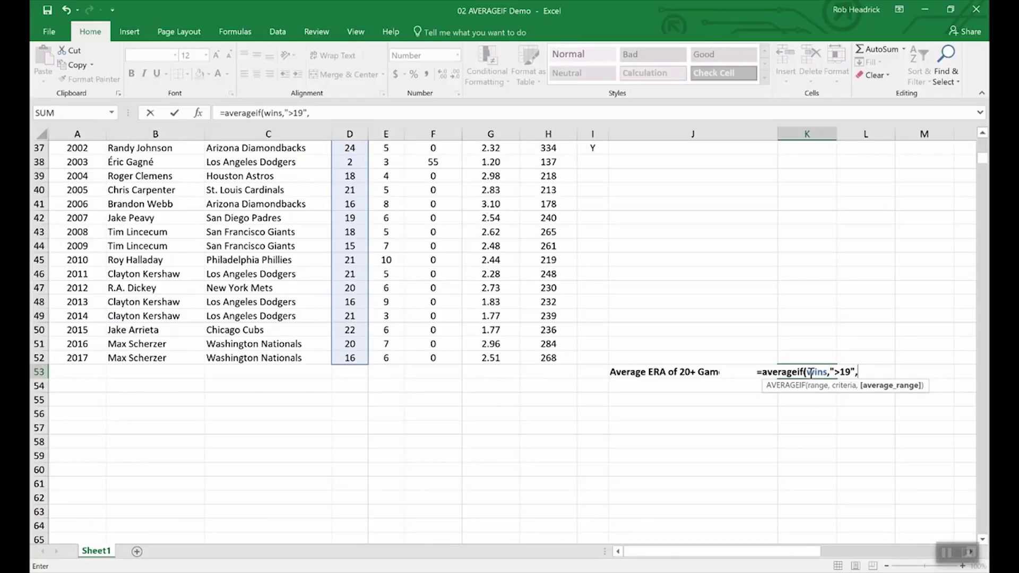
pyautogui.write('era')
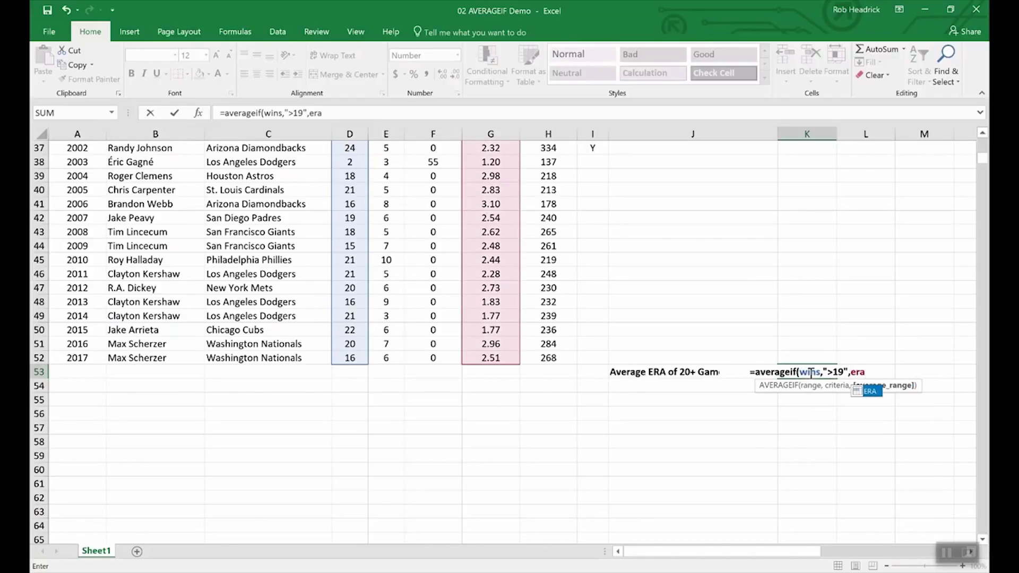
pyautogui.press('Return')
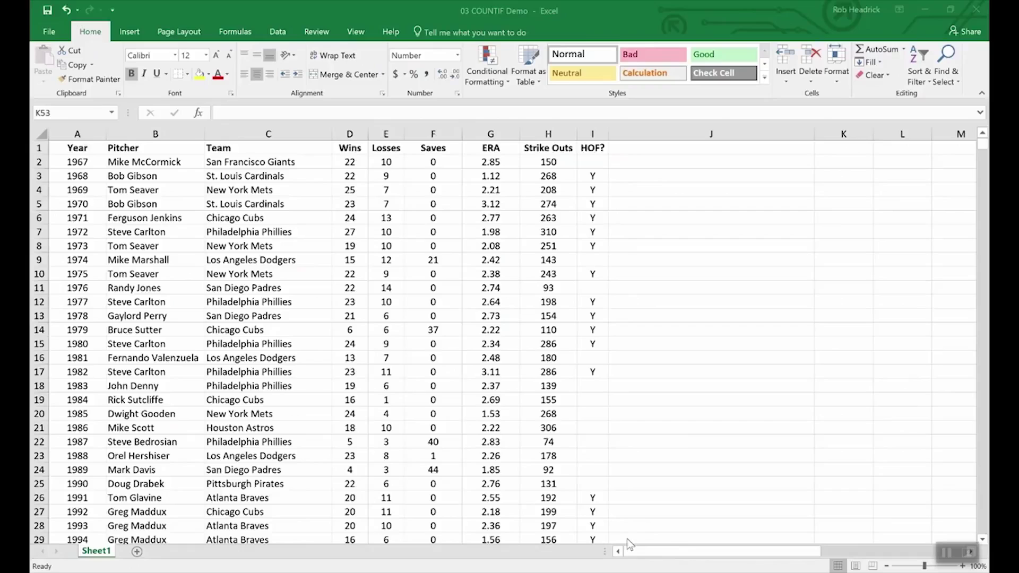
# Enter =COUNTIF(team,"Philadelphia Phillies") in K53 to count the Phillies Cy Young winners
pyautogui.scroll(-13, 686, 441)
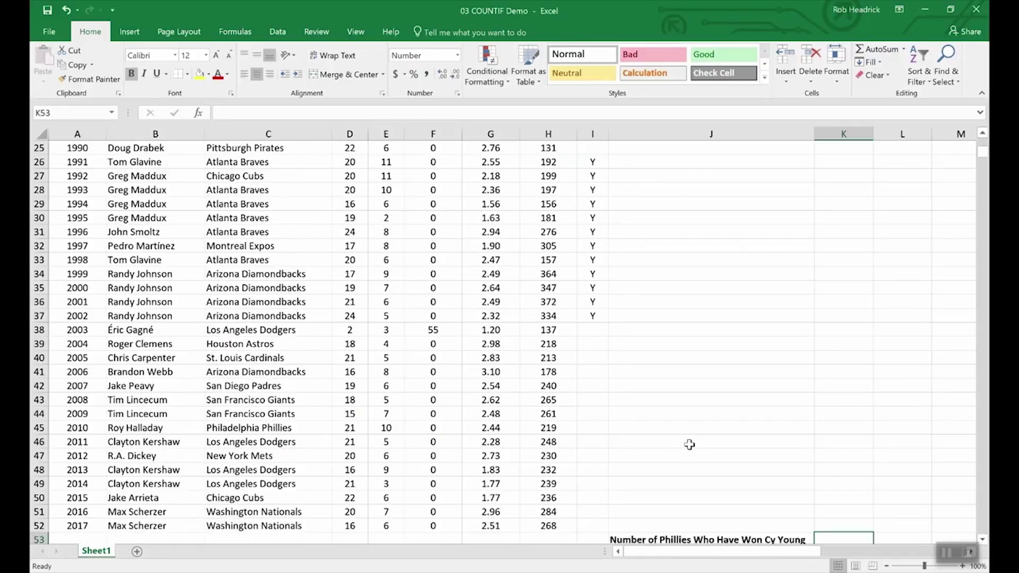
pyautogui.scroll(1, 724, 415)
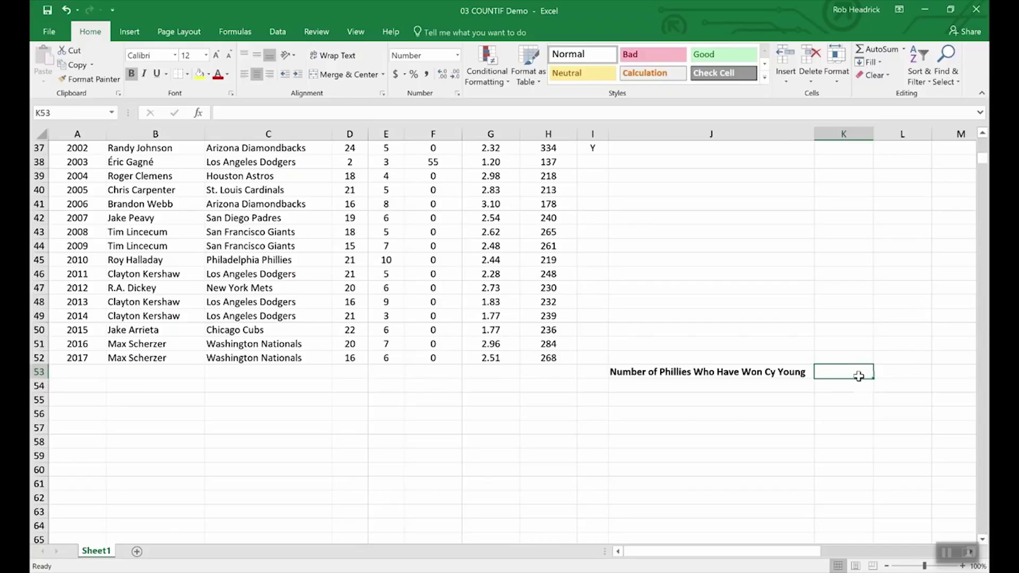
pyautogui.write('=COUNTIF(')
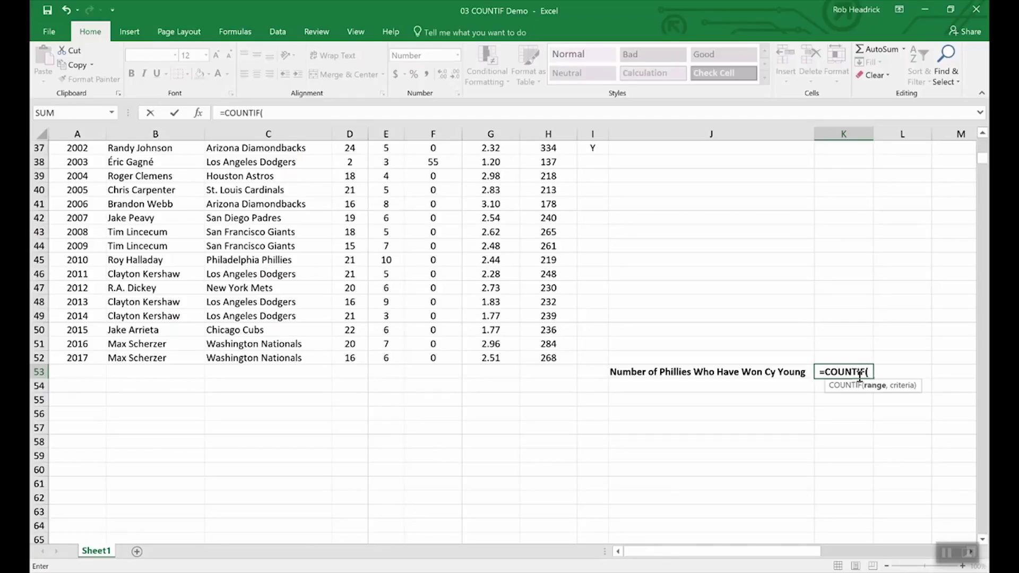
pyautogui.write('team,"')
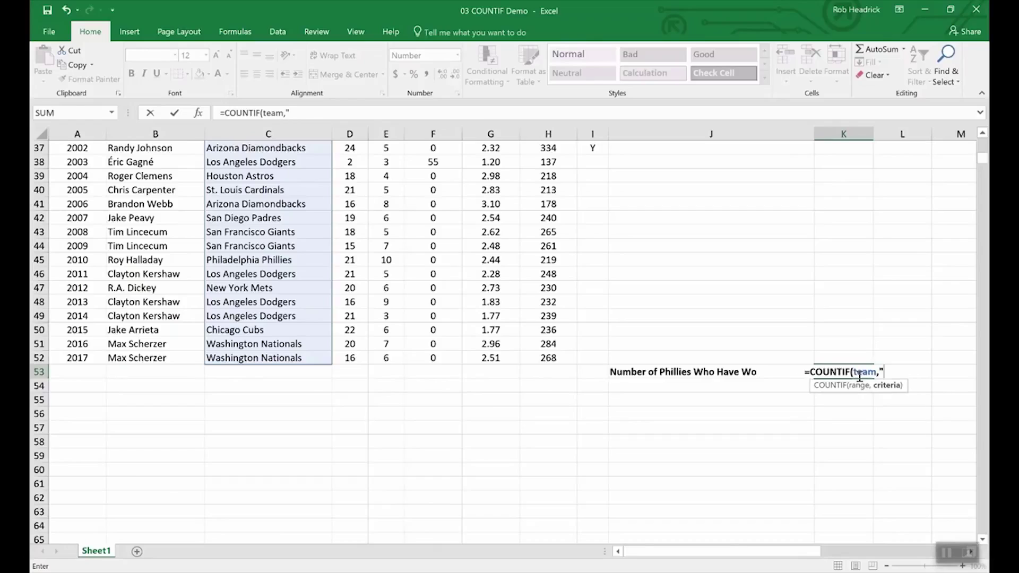
pyautogui.write('Ph')
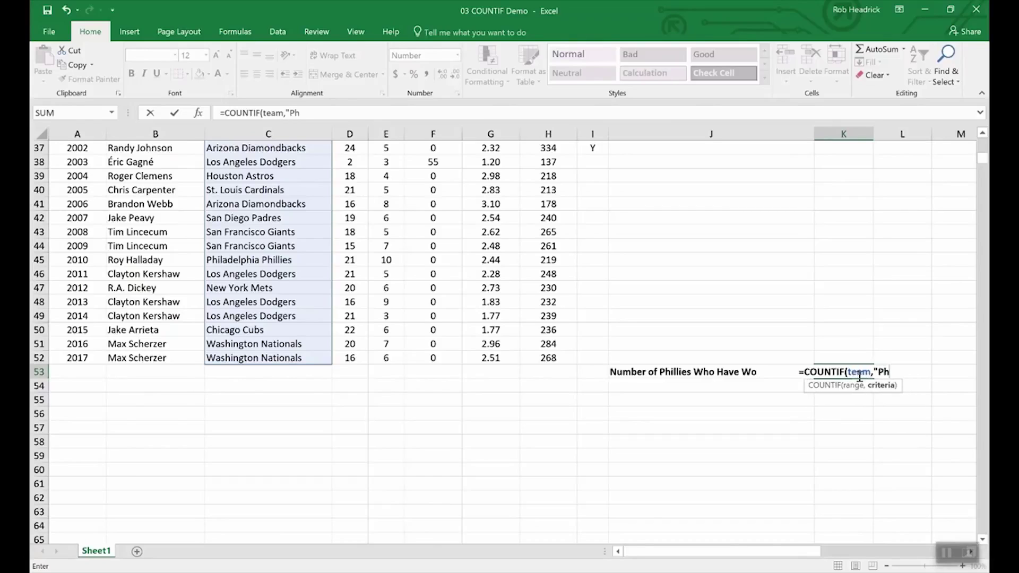
pyautogui.write('il')
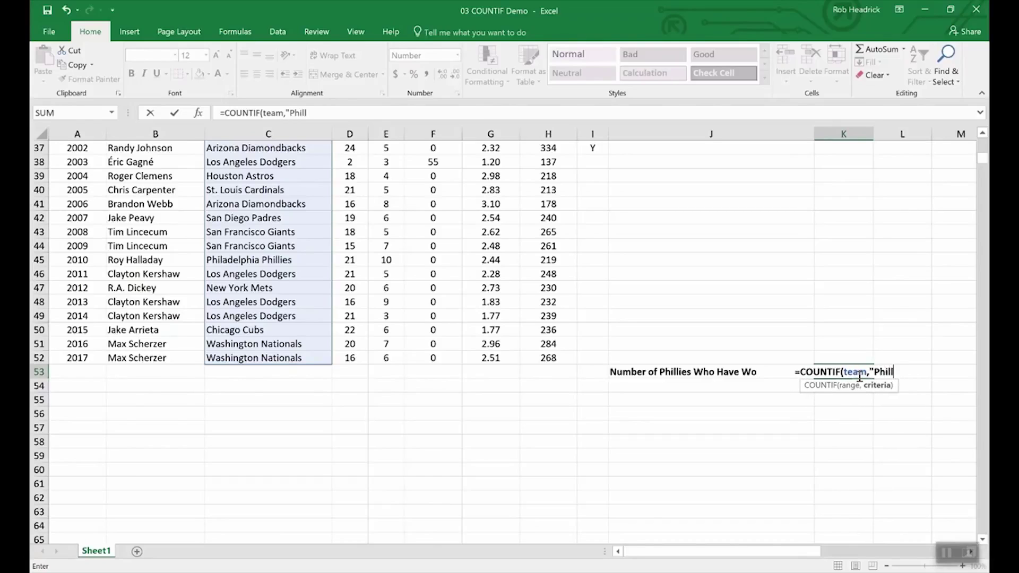
pyautogui.write('adelph')
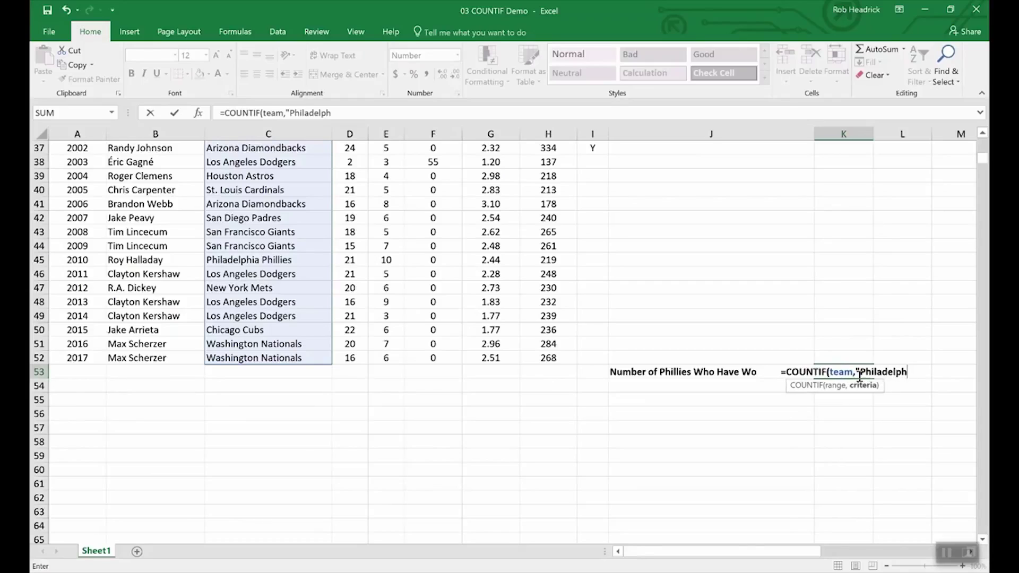
pyautogui.write('ia Ph')
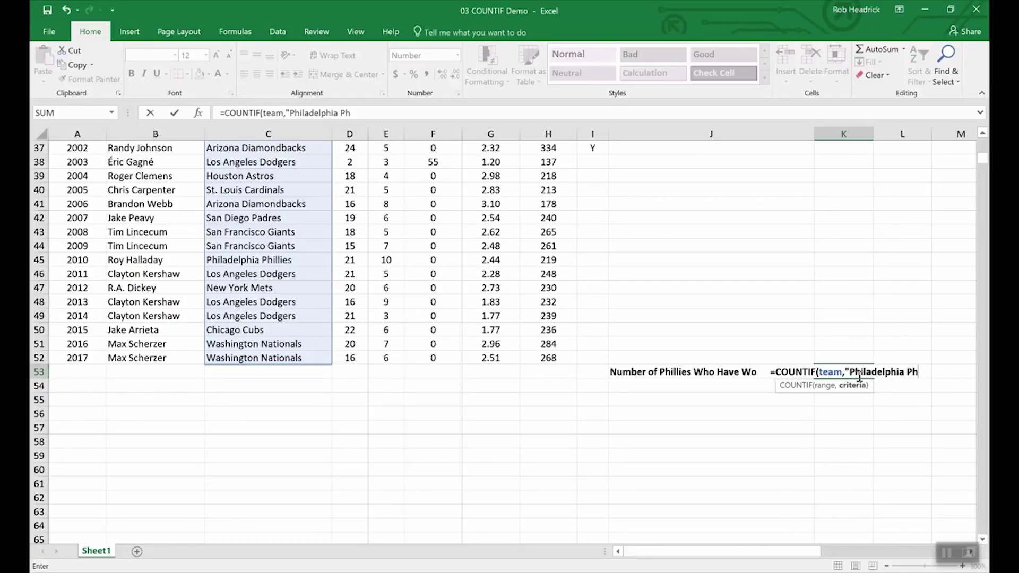
pyautogui.write('illie')
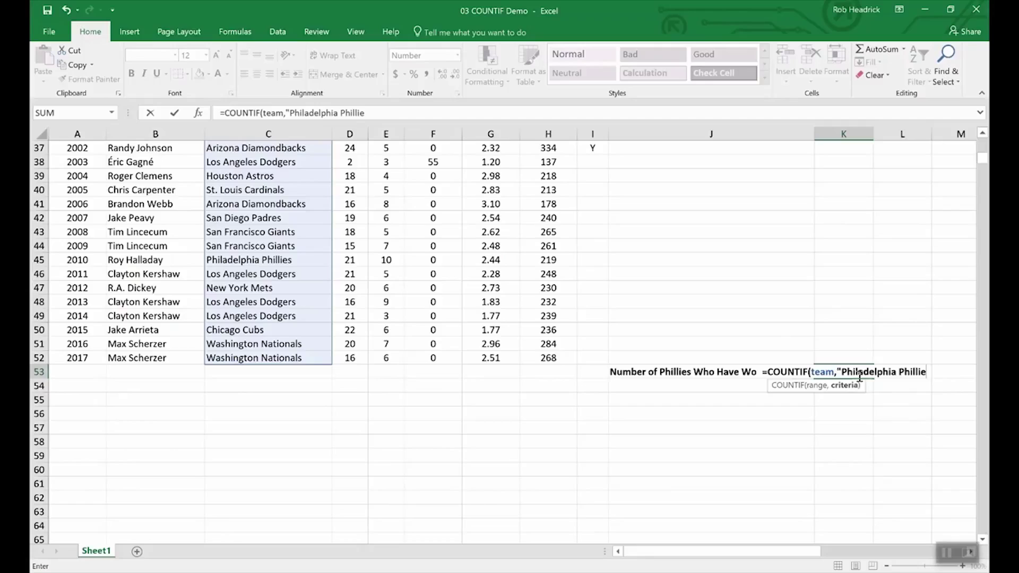
pyautogui.write('s')
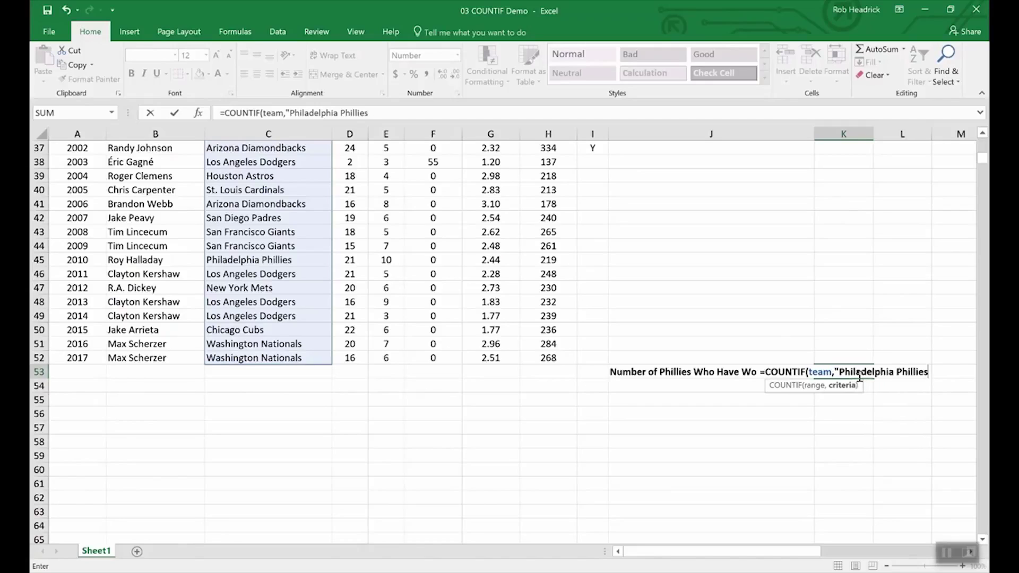
pyautogui.write('"')
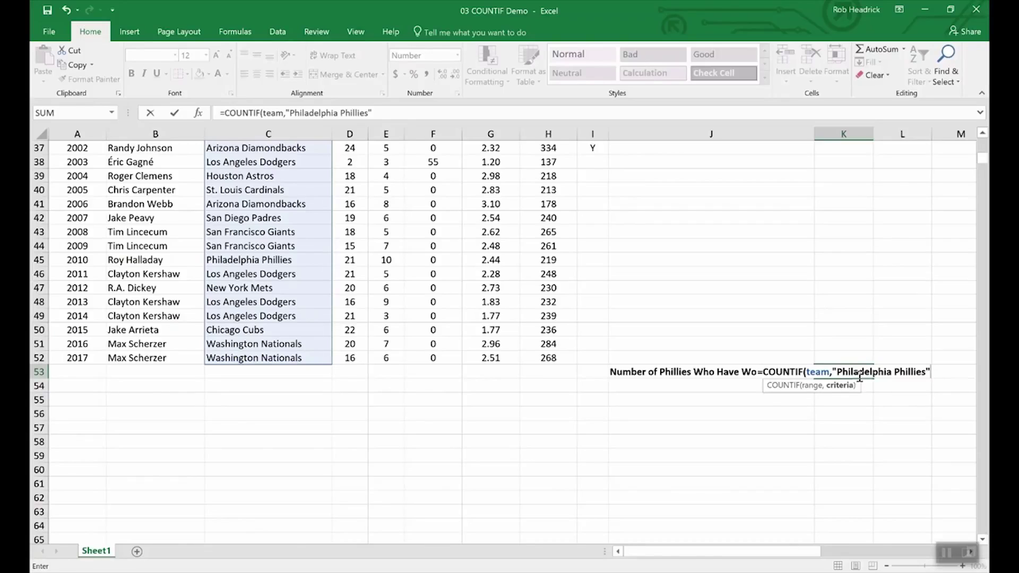
pyautogui.press('Return')
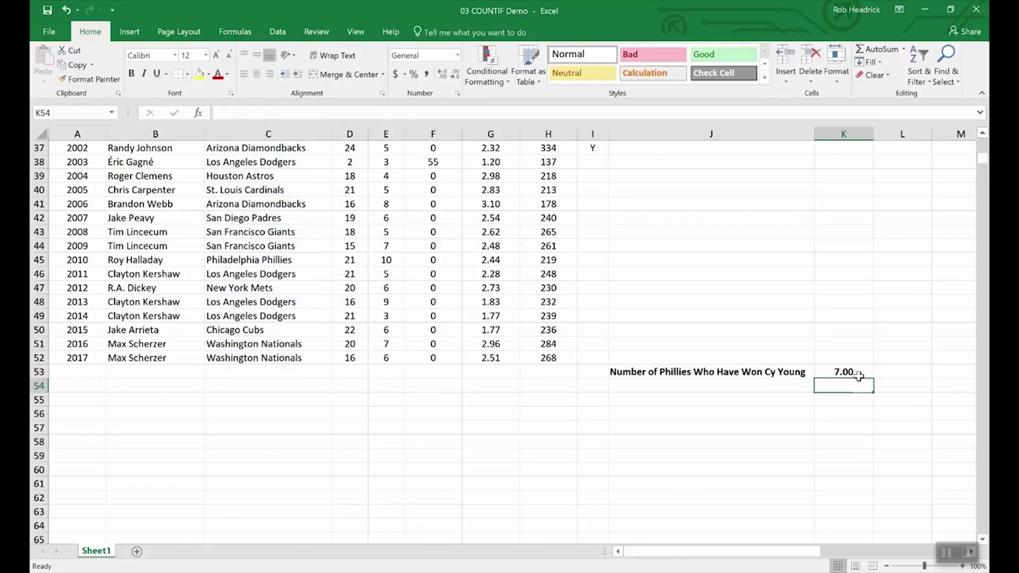
# Scroll through the pitcher table to review the Phillies rows
pyautogui.scroll(4, 283, 445)
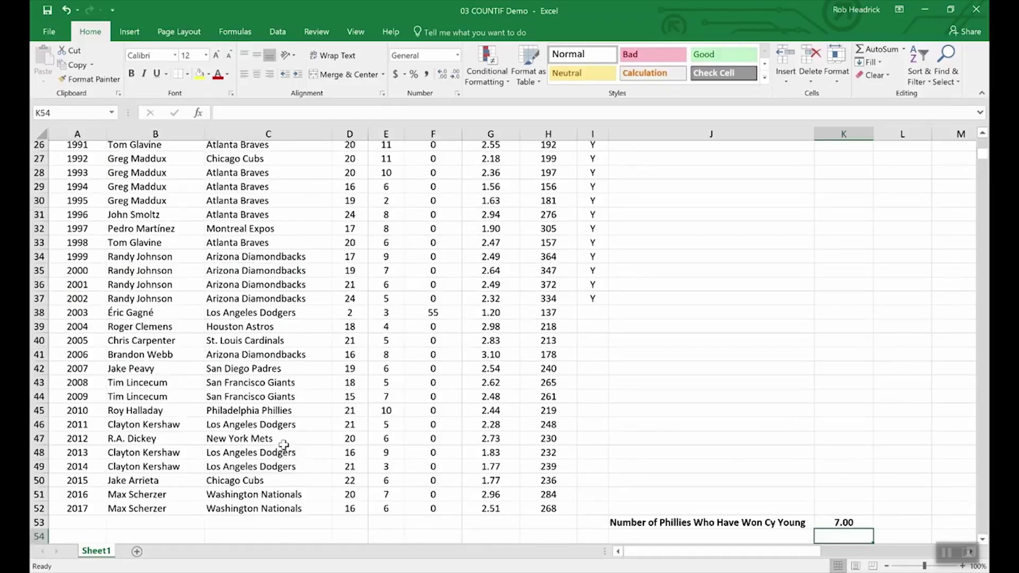
pyautogui.scroll(8, 283, 445)
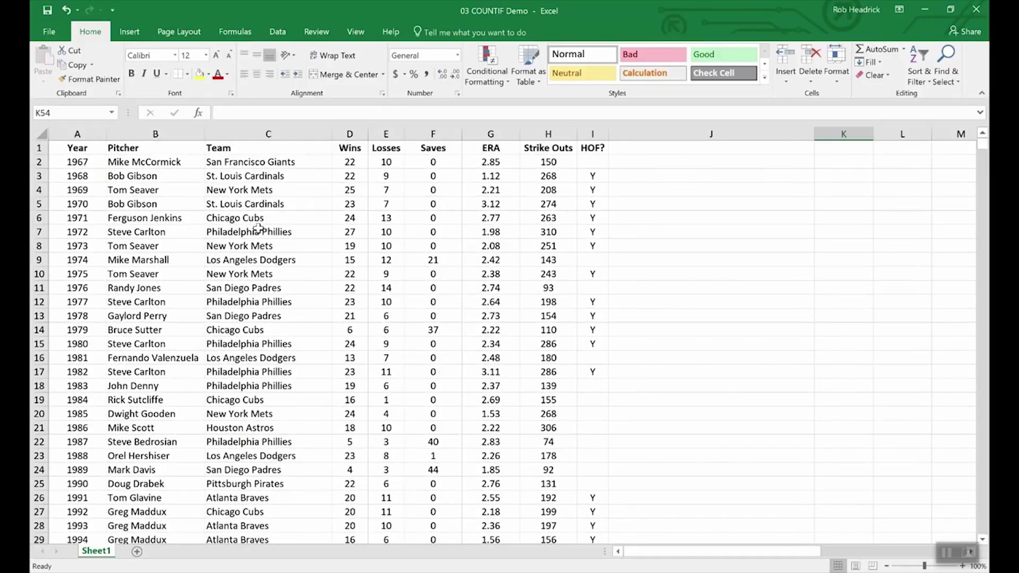
pyautogui.scroll(-4, 268, 298)
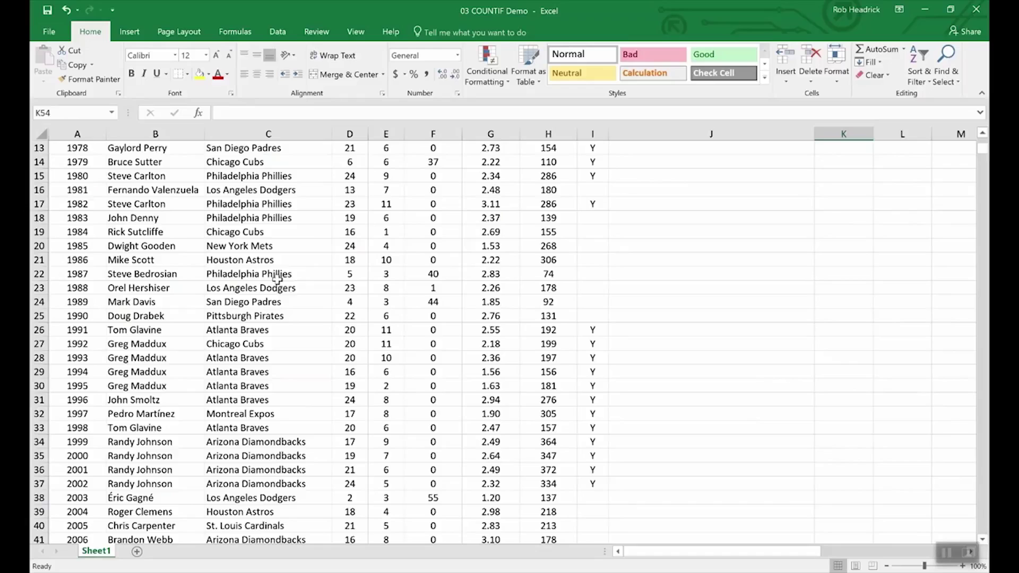
pyautogui.scroll(-4, 288, 352)
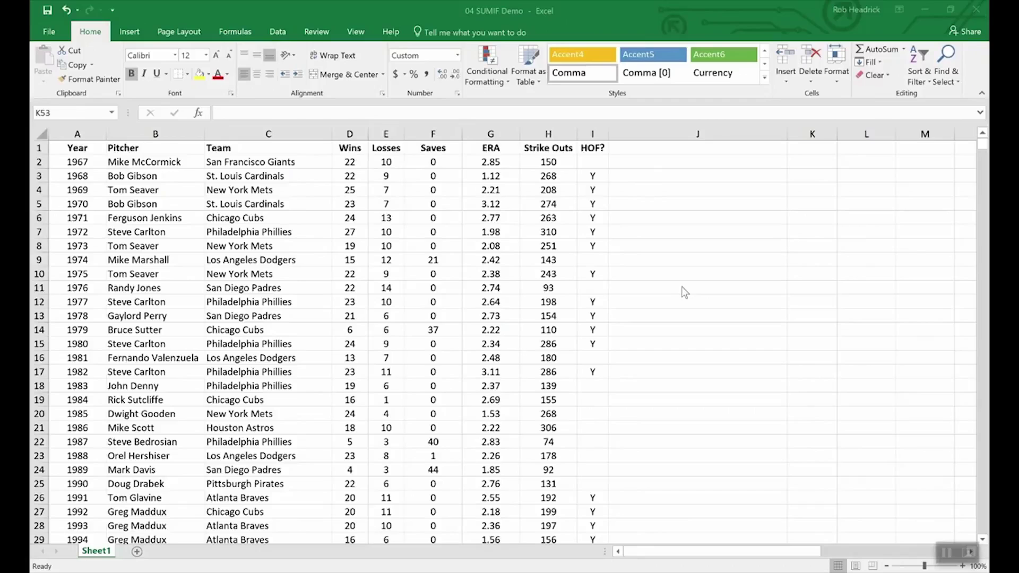
# Type =SUMIF(hof,"Y", in K53 and insert Strike_Outs as the range to sum
pyautogui.scroll(-16, 719, 361)
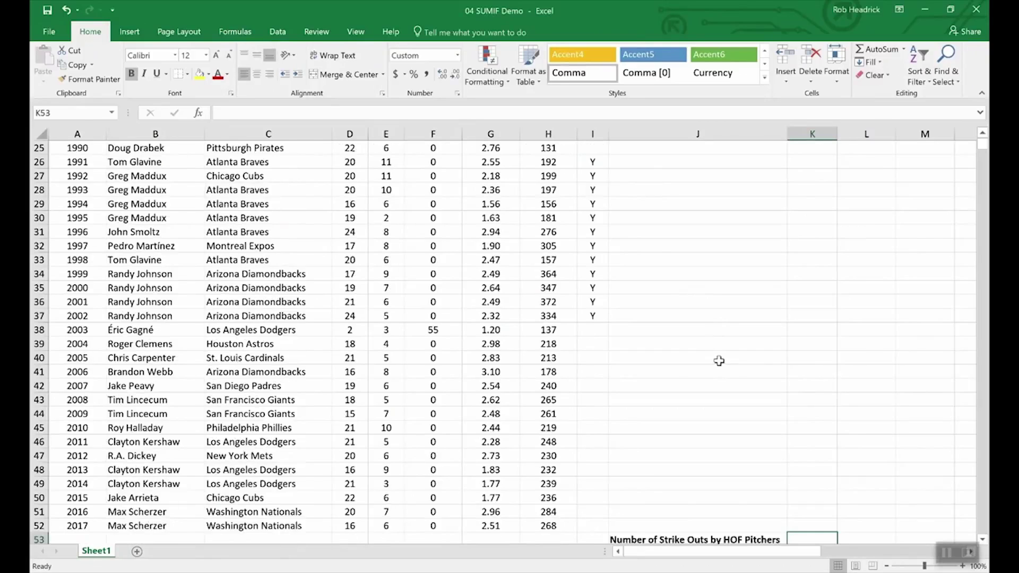
pyautogui.scroll(3, 719, 361)
pyautogui.scroll(4, 743, 371)
pyautogui.scroll(-4, 793, 467)
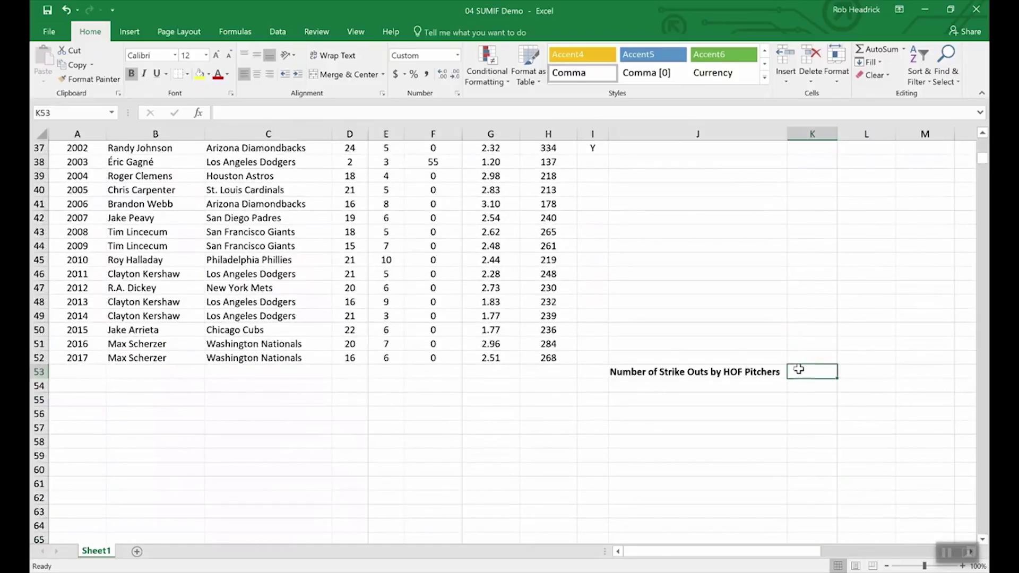
pyautogui.write('=')
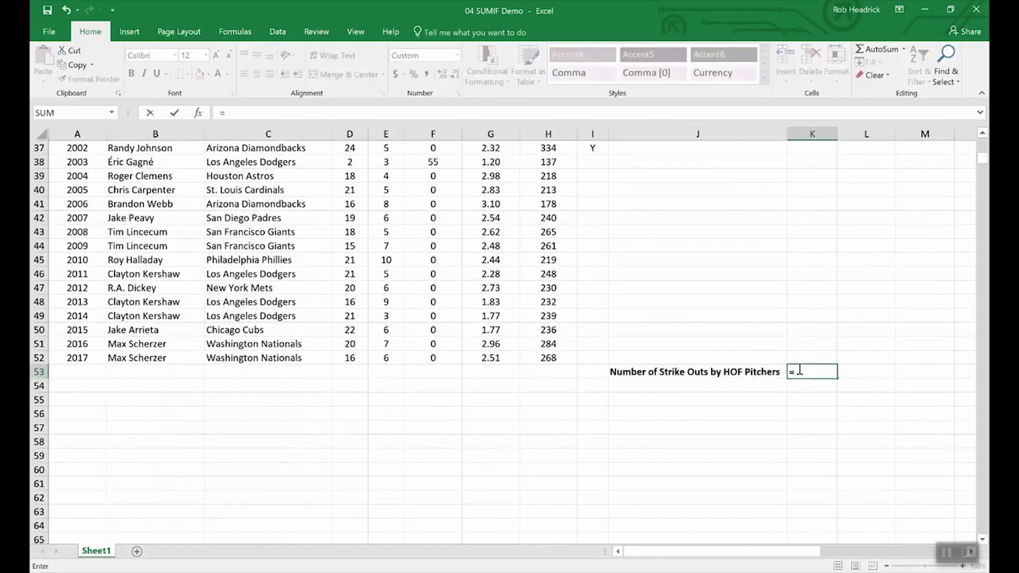
pyautogui.write('sumi')
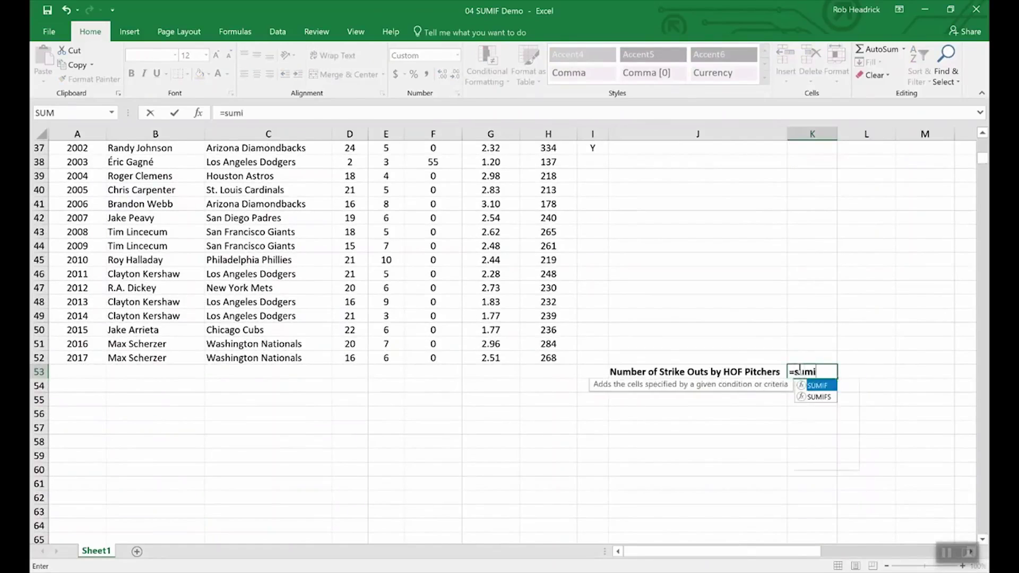
pyautogui.write('n')
pyautogui.press('BackSpace')
pyautogui.write('f(')
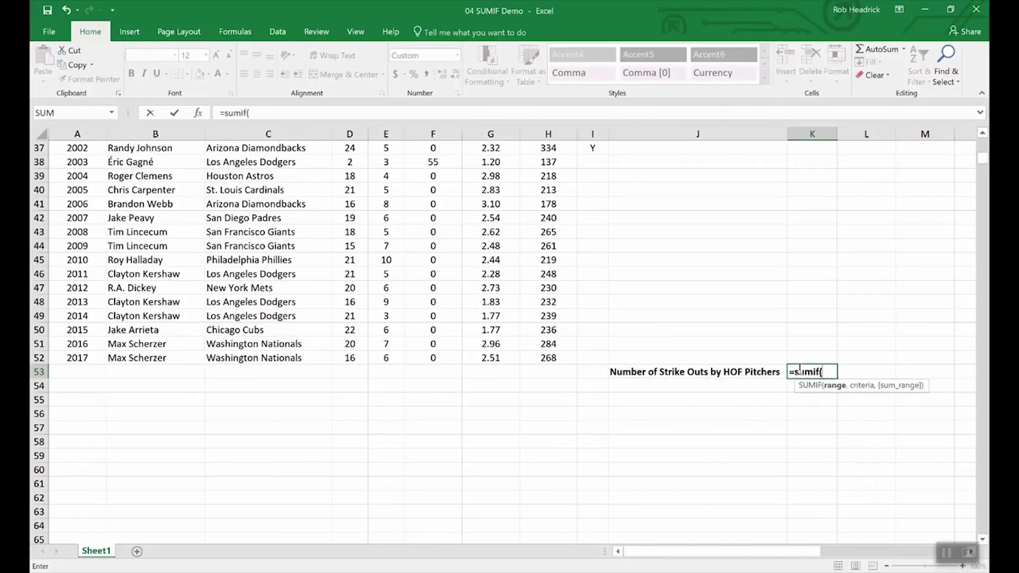
pyautogui.write('ho')
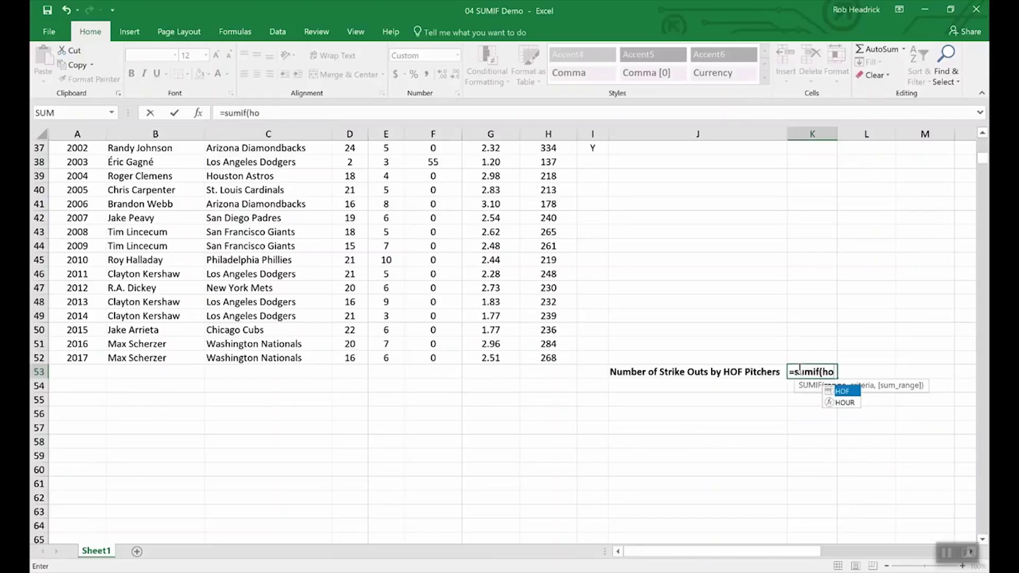
pyautogui.write('f,')
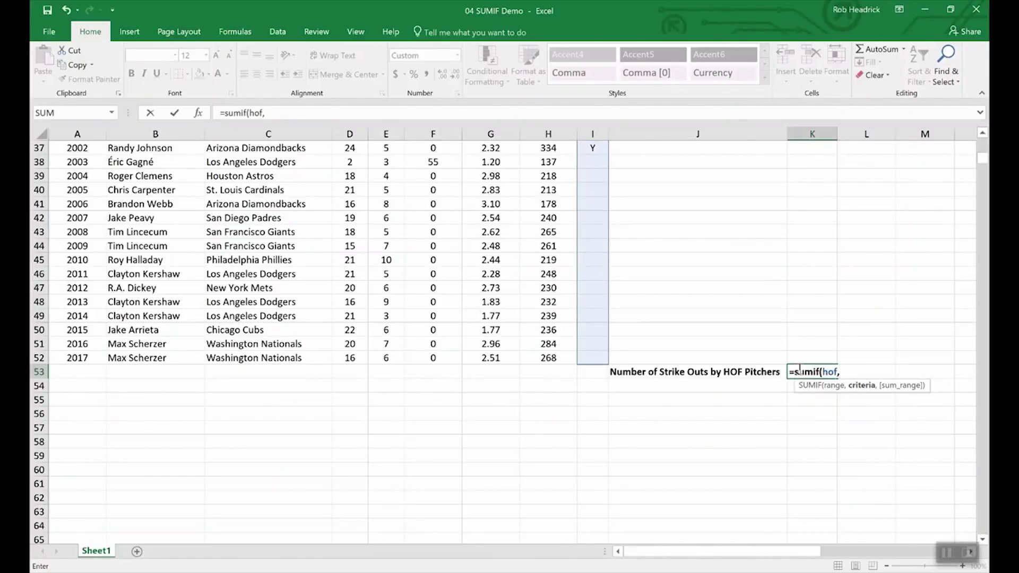
pyautogui.write('"Y",')
pyautogui.write('str')
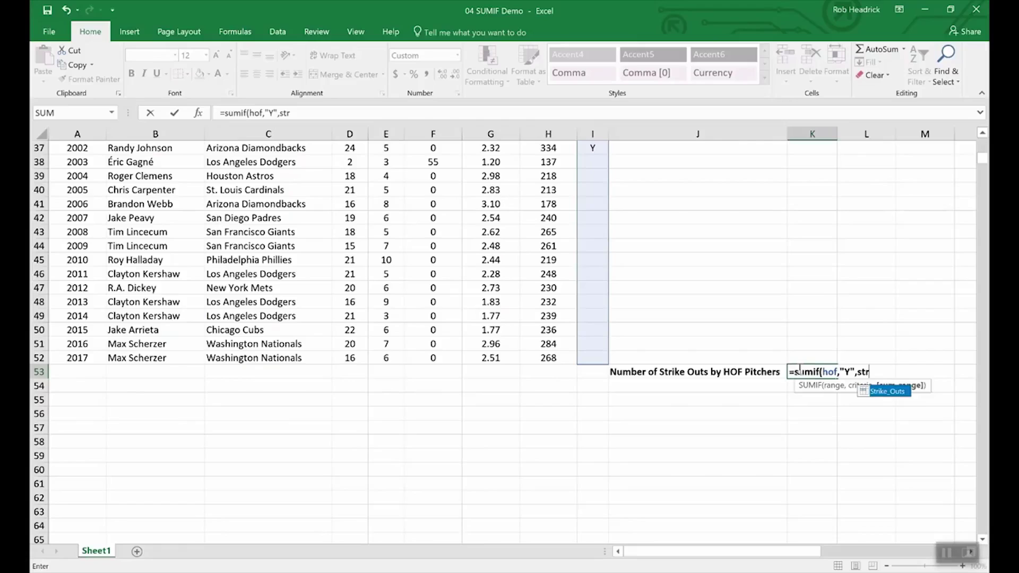
pyautogui.doubleClick(885, 392)
# Commit the SUMIF formula so K53 shows 5,931 Hall of Fame strike outs
pyautogui.press('Return')
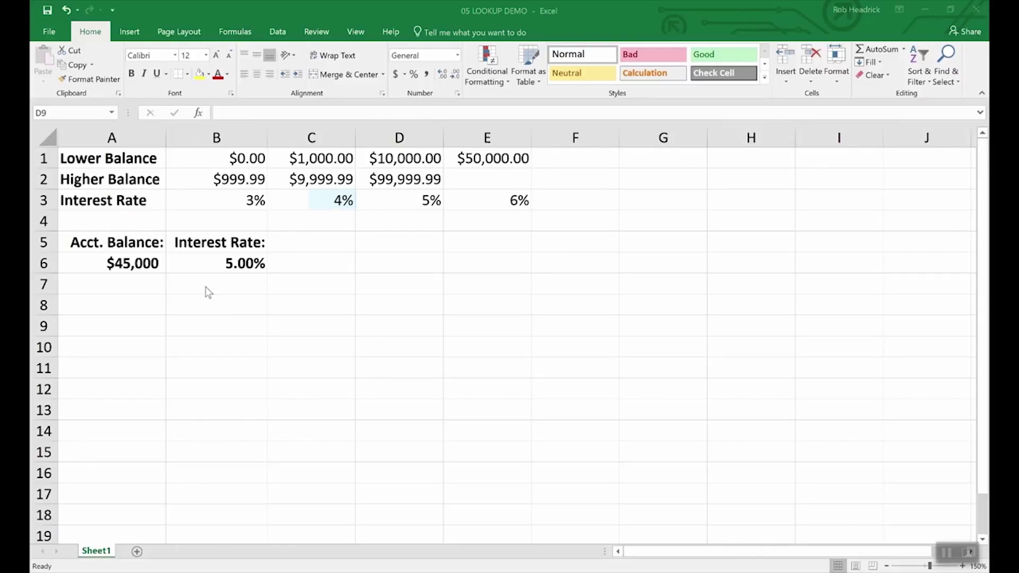
# Inspect the account balance in A6 and the interest rate lookup formula in B6
pyautogui.click(132, 261)
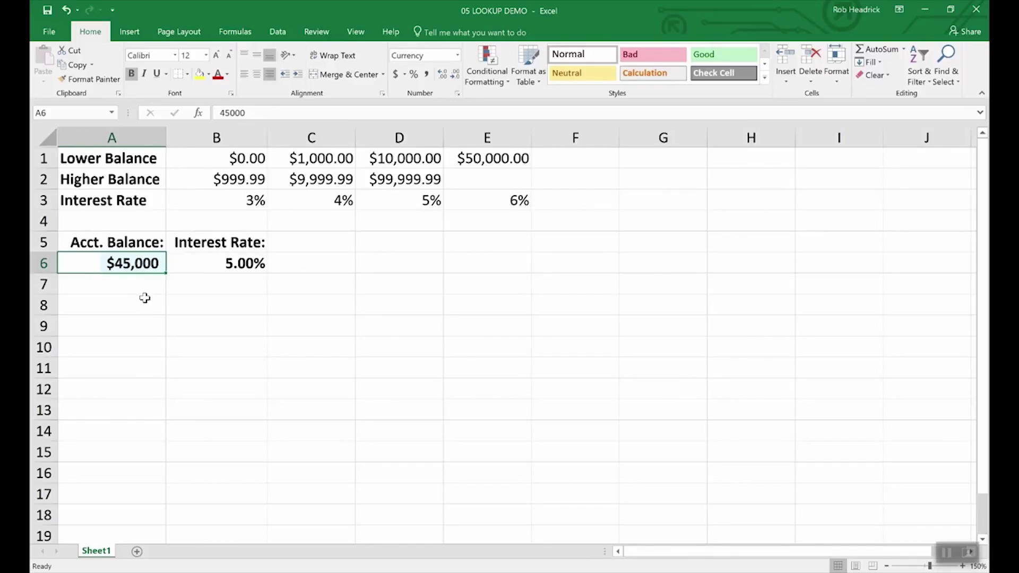
pyautogui.click(245, 263)
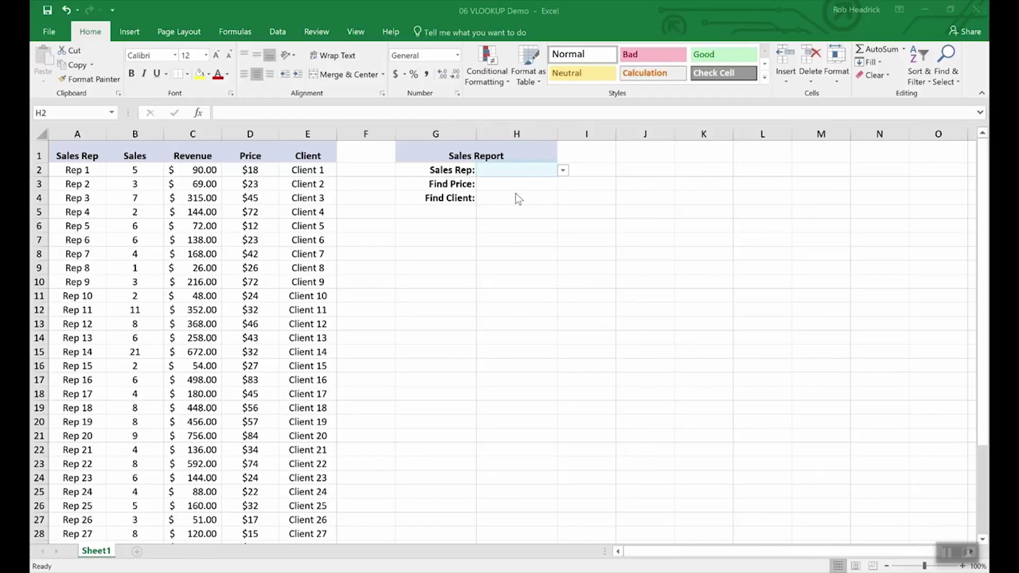
# Choose Rep 16 from the Sales Rep dropdown in H2
pyautogui.click(562, 170)
pyautogui.click(563, 170)
pyautogui.moveTo(564, 190); pyautogui.dragTo(562, 217)
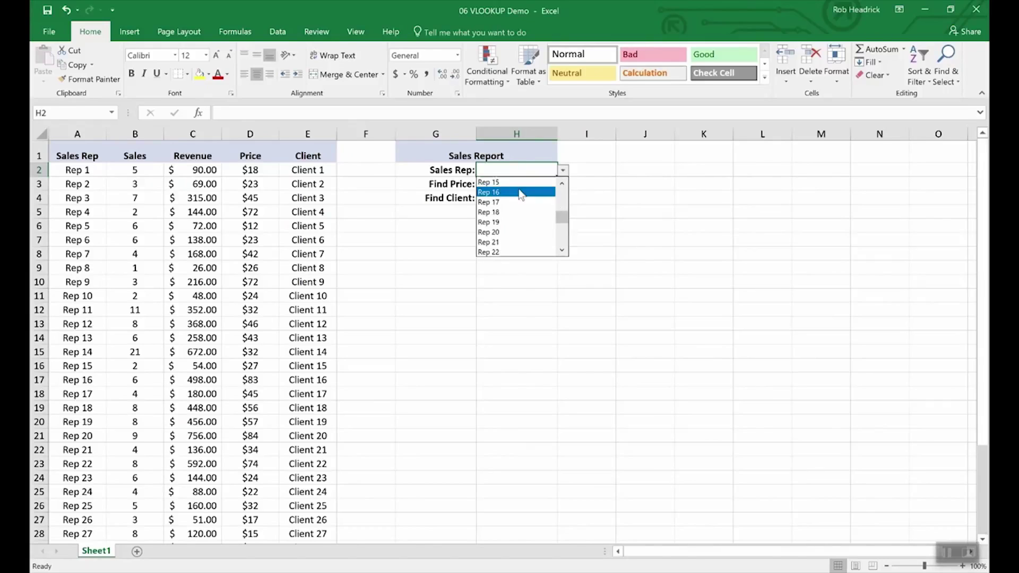
pyautogui.click(494, 192)
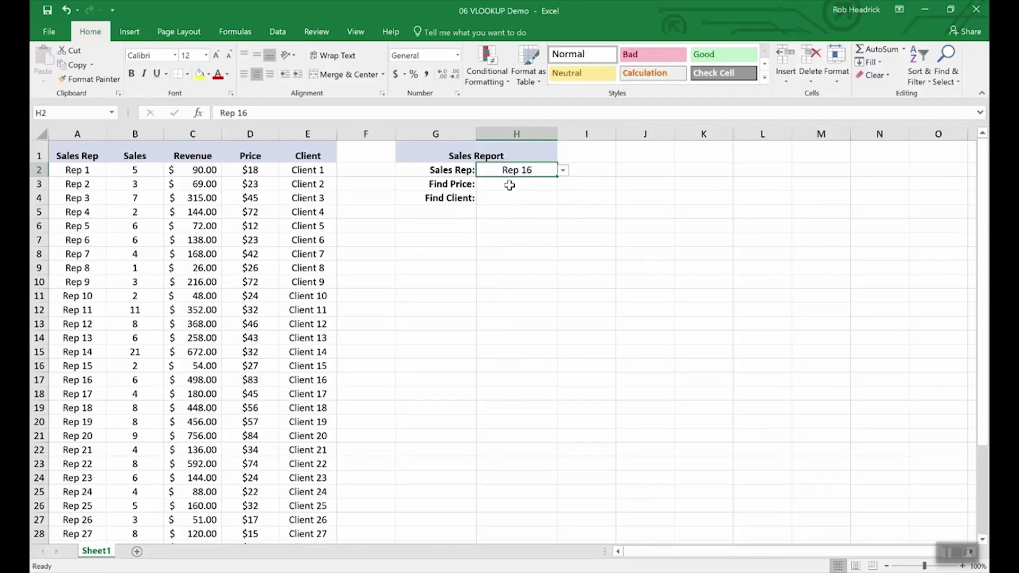
# Enter =VLOOKUP(H2,A2:E36,4,FALSE) in H3 to return $83.00, then check the Rep 16 row
pyautogui.click(509, 185)
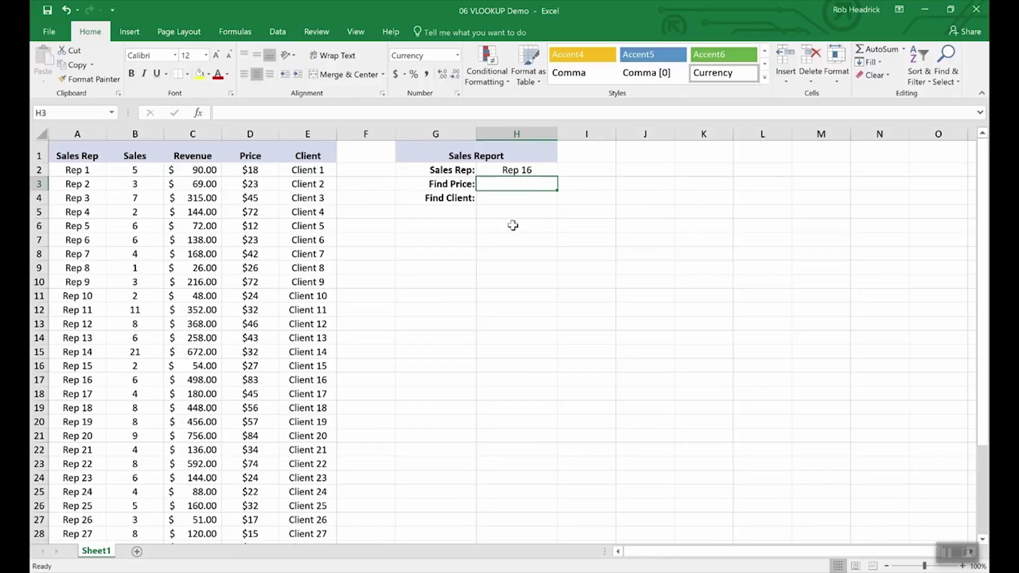
pyautogui.write('=')
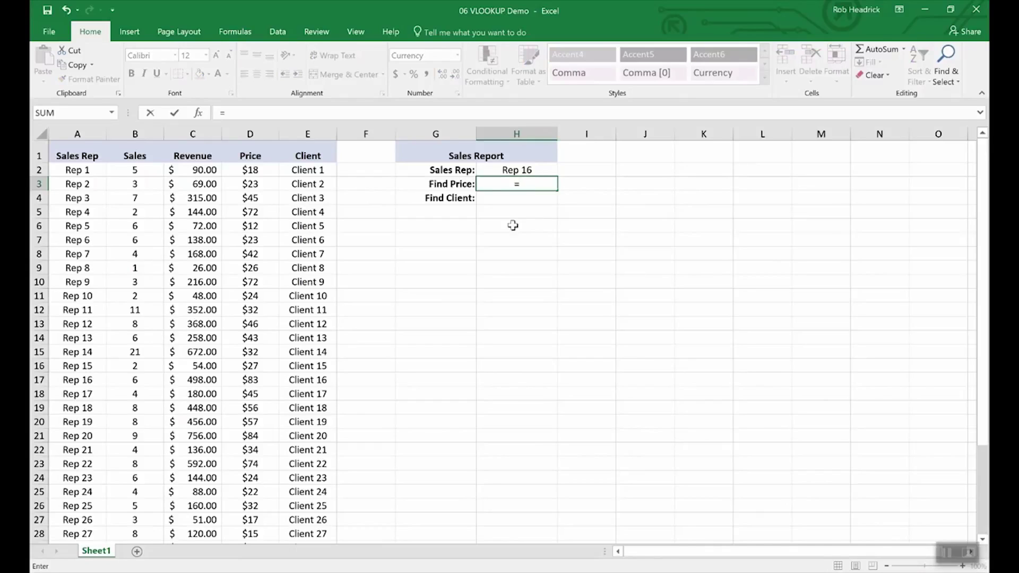
pyautogui.write('vlook')
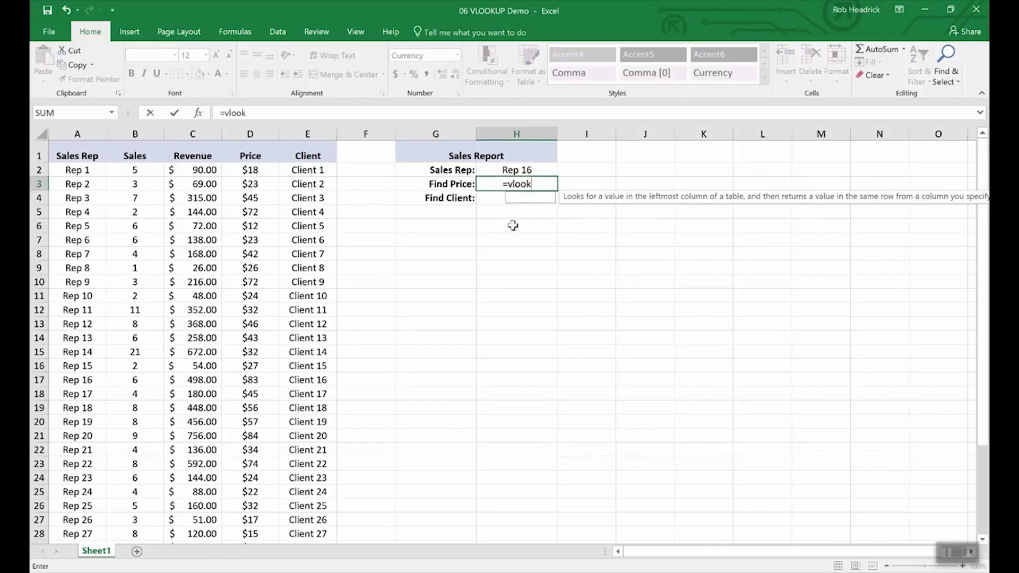
pyautogui.write('up(')
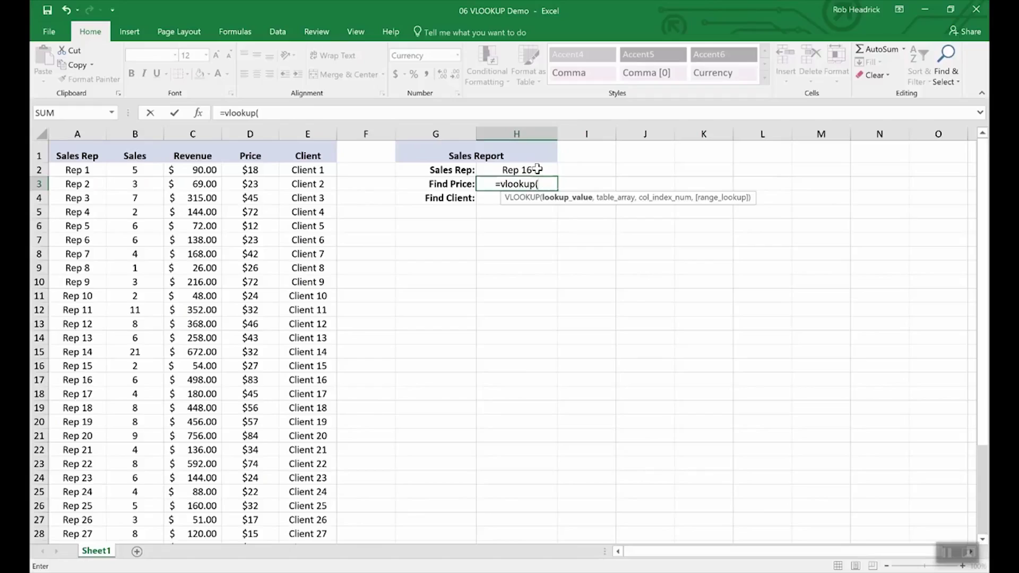
pyautogui.click(516, 171)
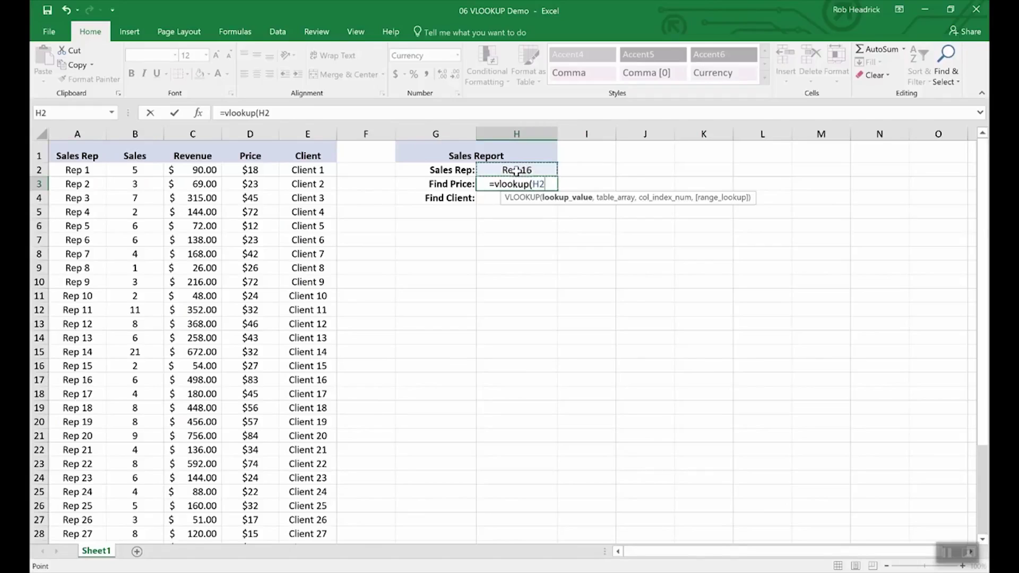
pyautogui.write(',')
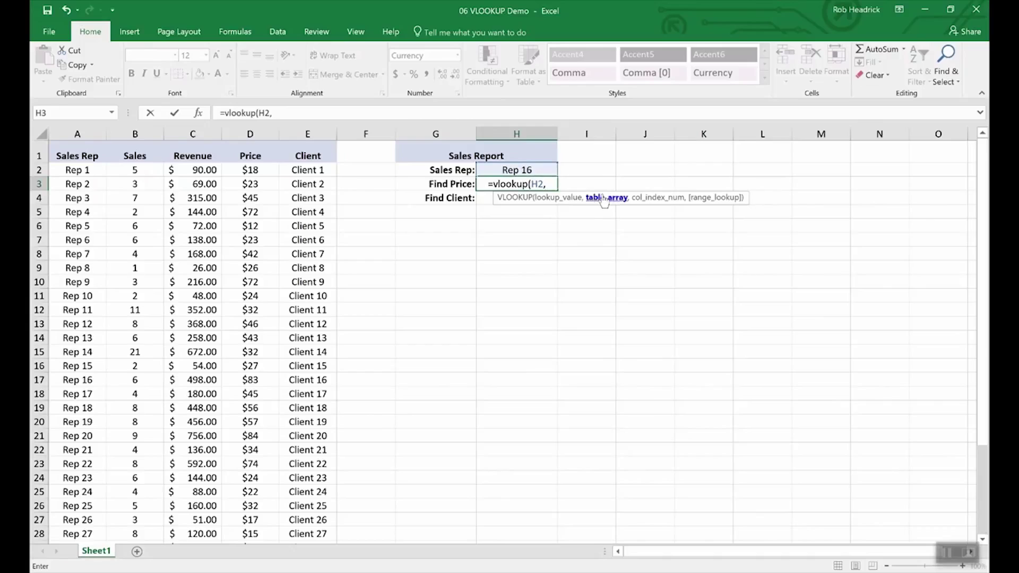
pyautogui.moveTo(74, 169); pyautogui.dragTo(285, 496)
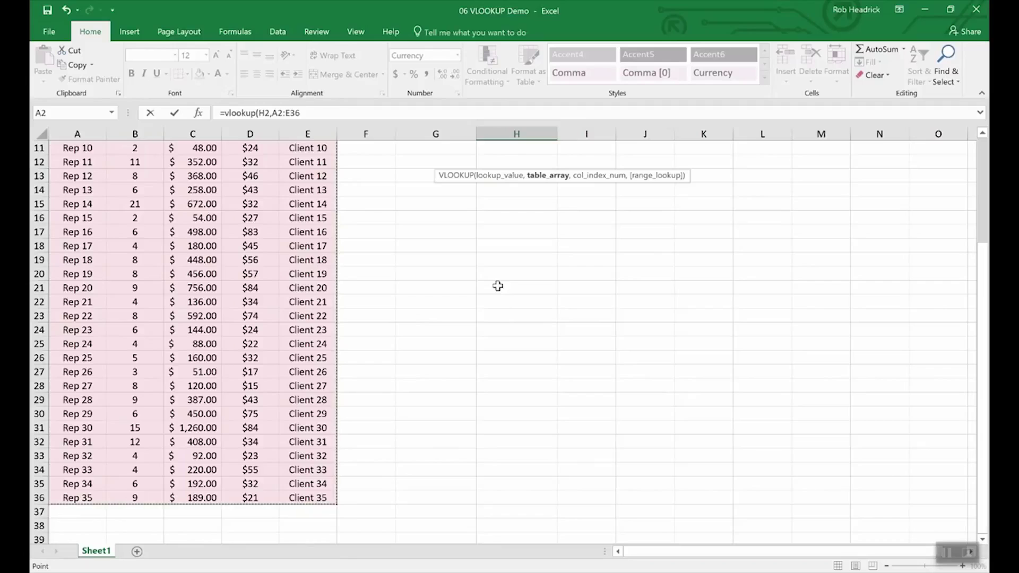
pyautogui.scroll(4, 498, 286)
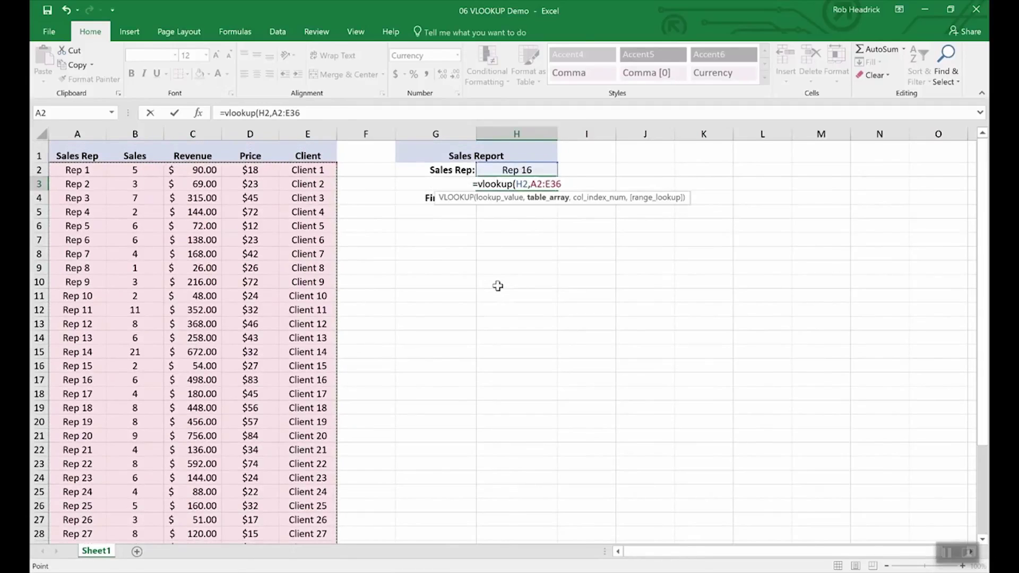
pyautogui.write(',')
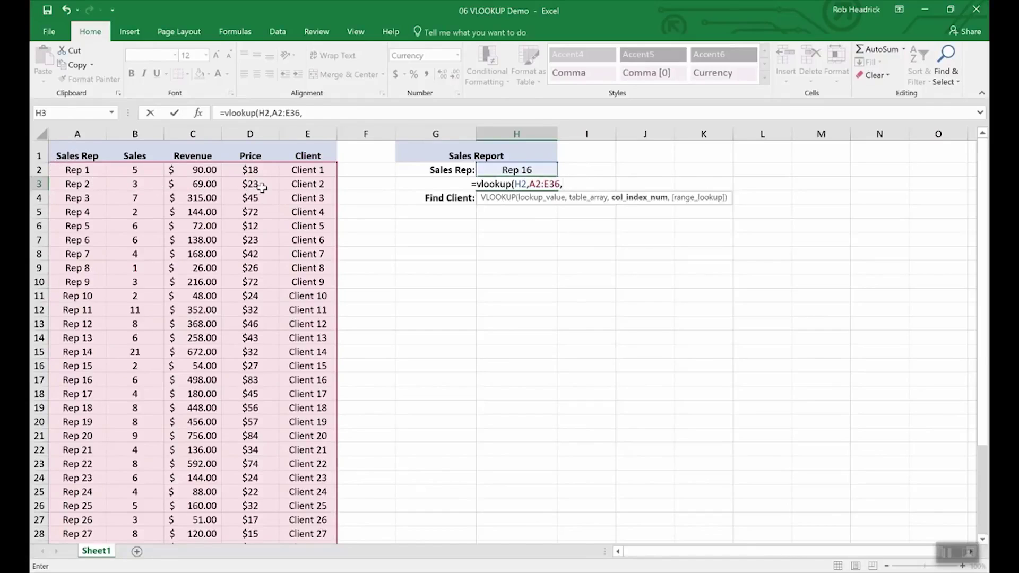
pyautogui.write('4,')
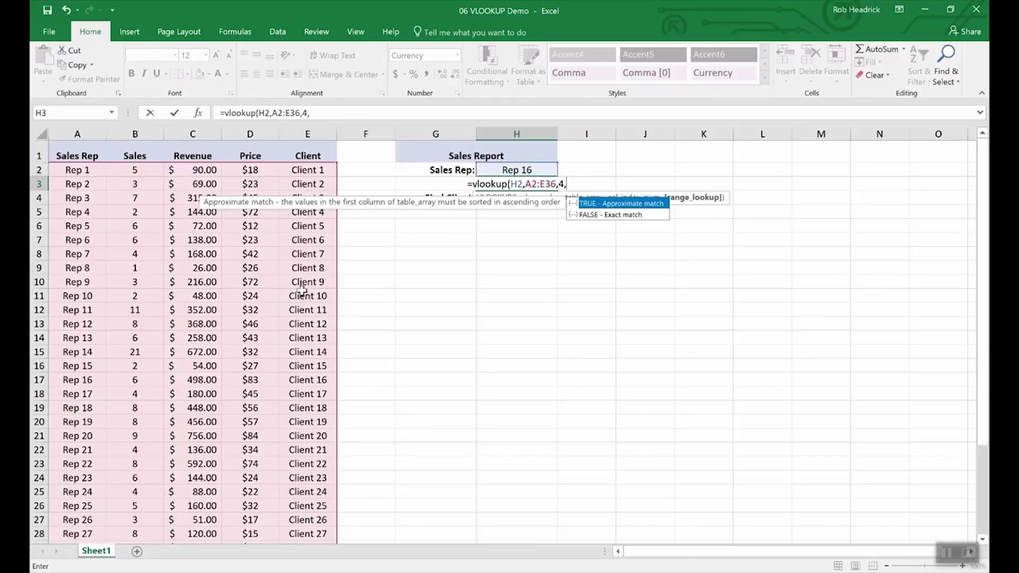
pyautogui.write('false')
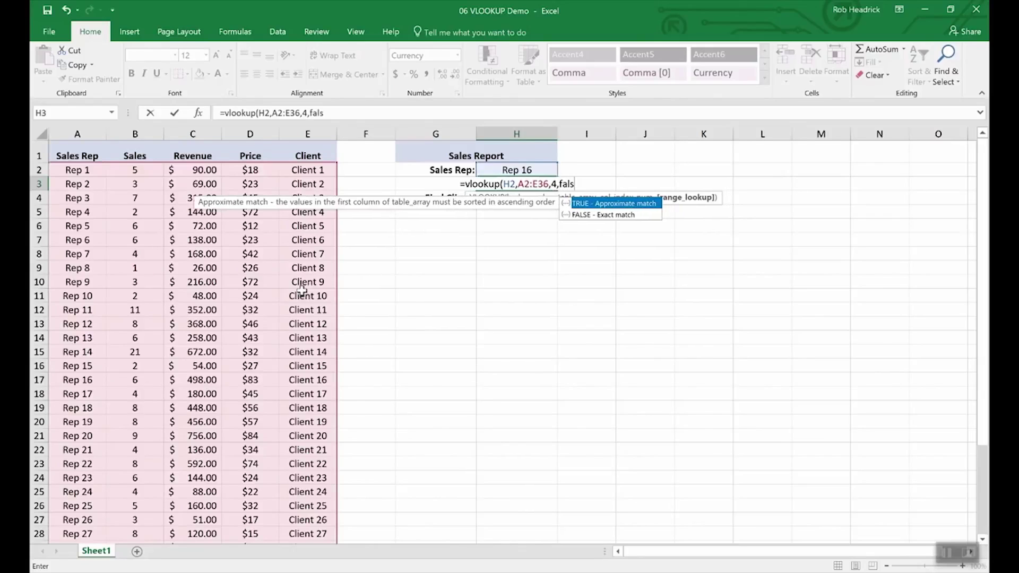
pyautogui.press('Return')
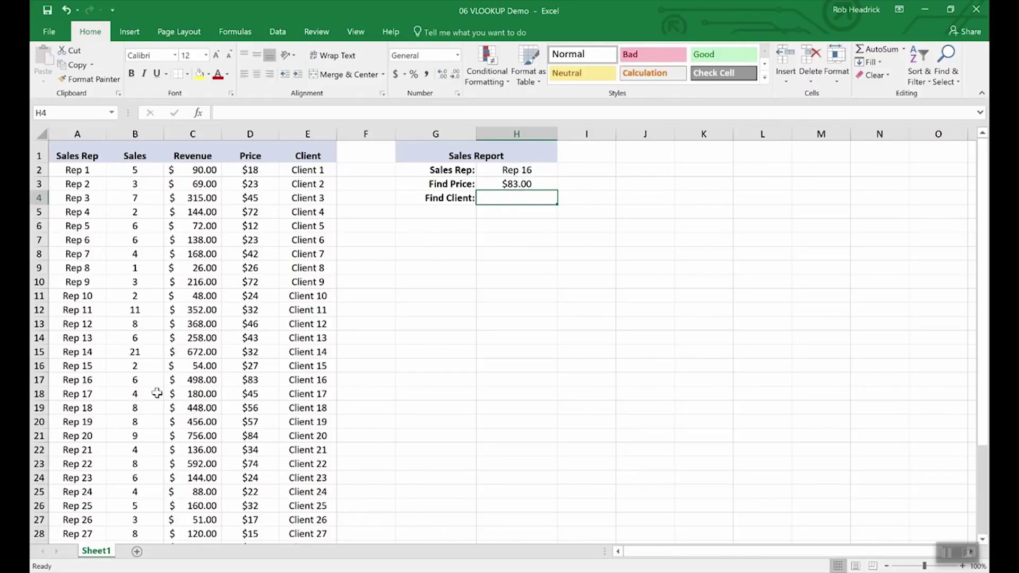
pyautogui.click(39, 380)
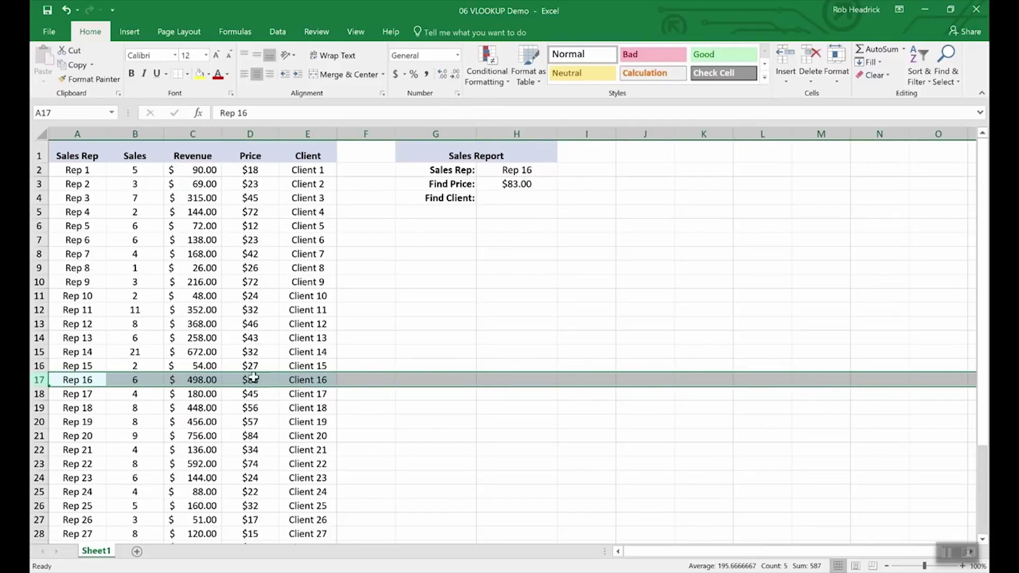
# Copy the Find Price lookup formula from H3 into the Find Client cell H4
pyautogui.click(512, 198)
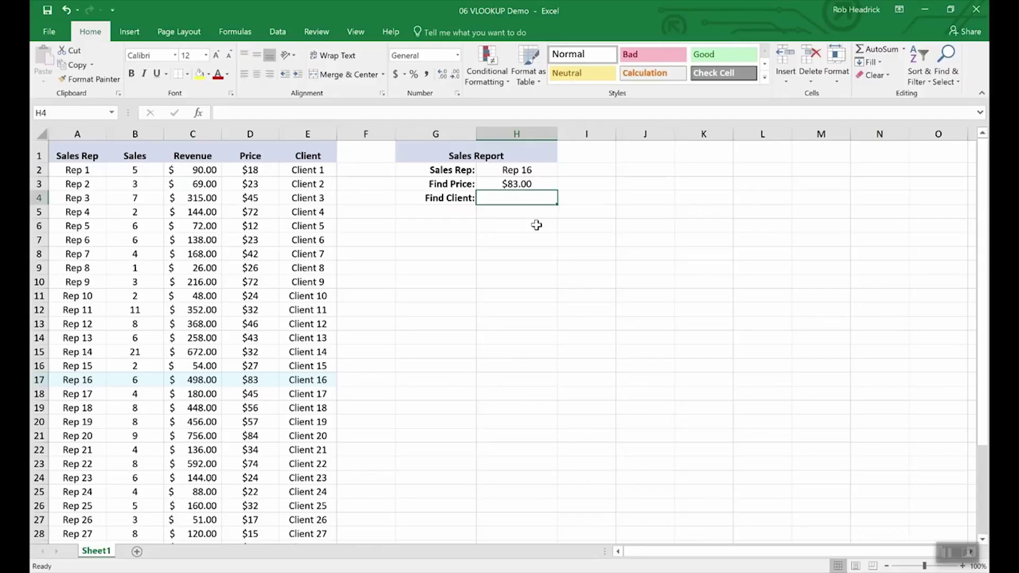
pyautogui.press('Up')
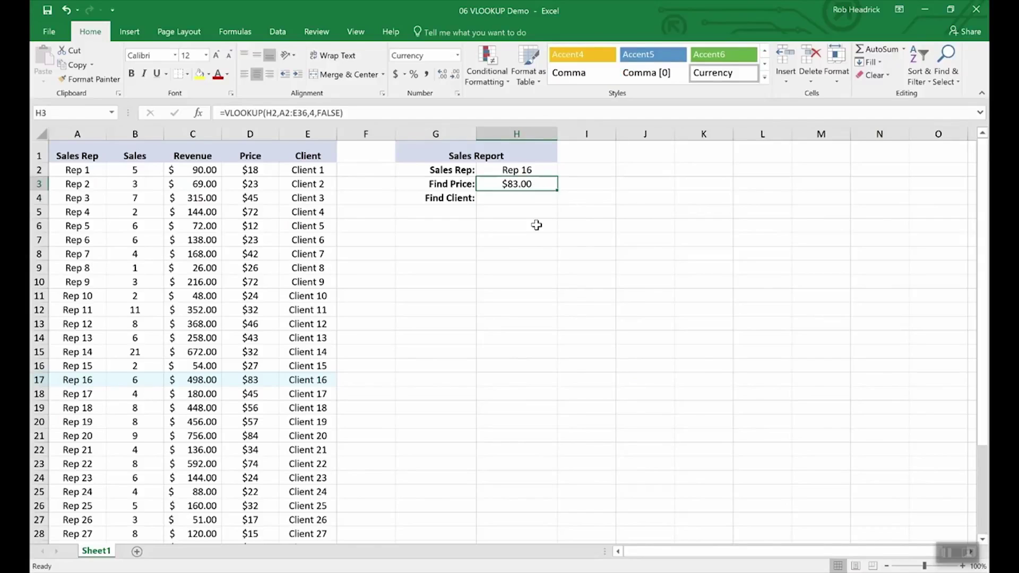
pyautogui.press('Down')
pyautogui.press('Up')
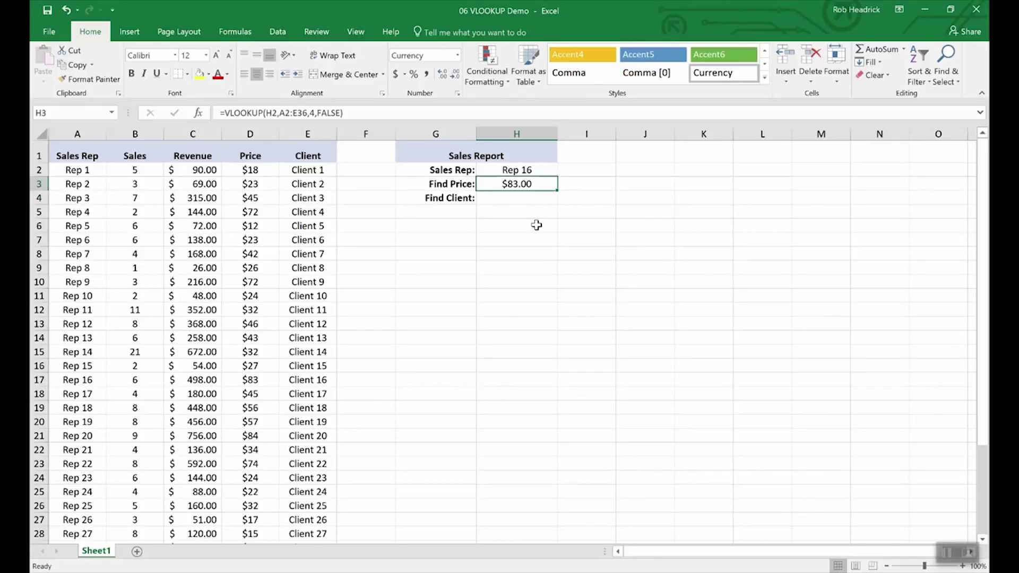
pyautogui.hotkey('ctrl', 'c')
pyautogui.press('Down')
pyautogui.hotkey('ctrl', 'v')
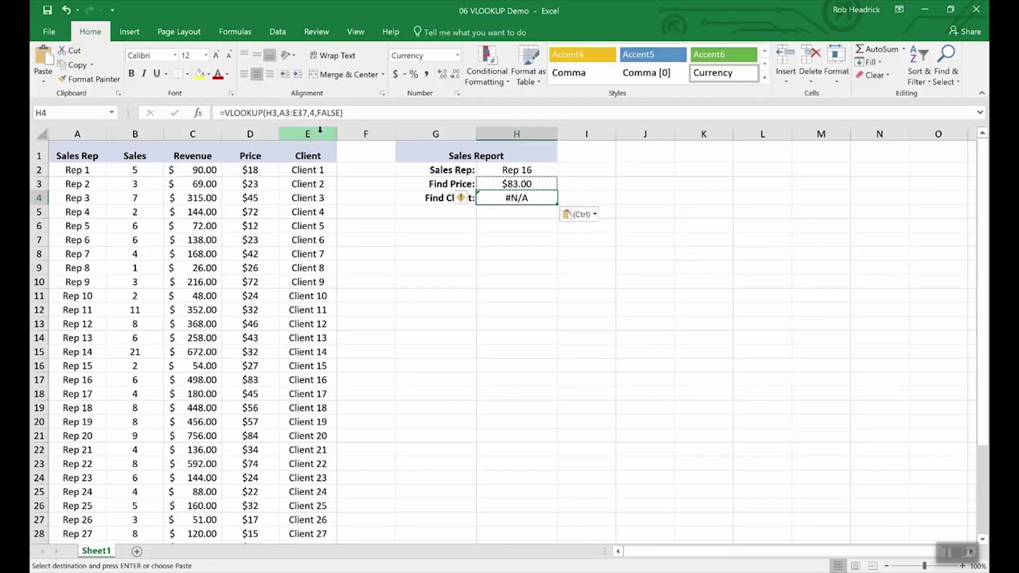
# Edit the H4 formula's range and change column 4 to 5 so it returns Client 16
pyautogui.click(278, 113)
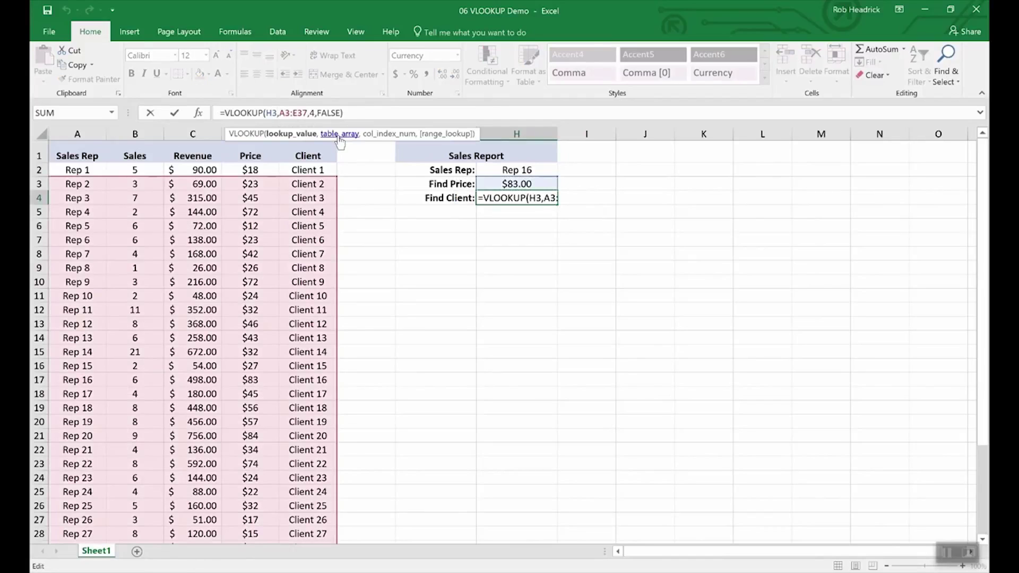
pyautogui.press('BackSpace')
pyautogui.write('2')
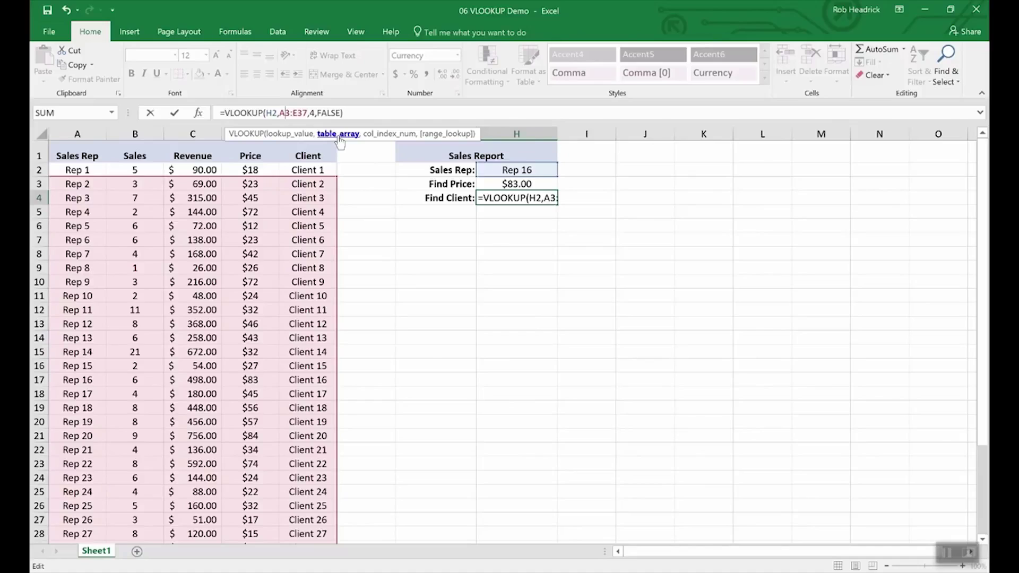
pyautogui.press('Right')
pyautogui.press('Right')
pyautogui.press('Right')
pyautogui.press('Right')
pyautogui.press('Right')
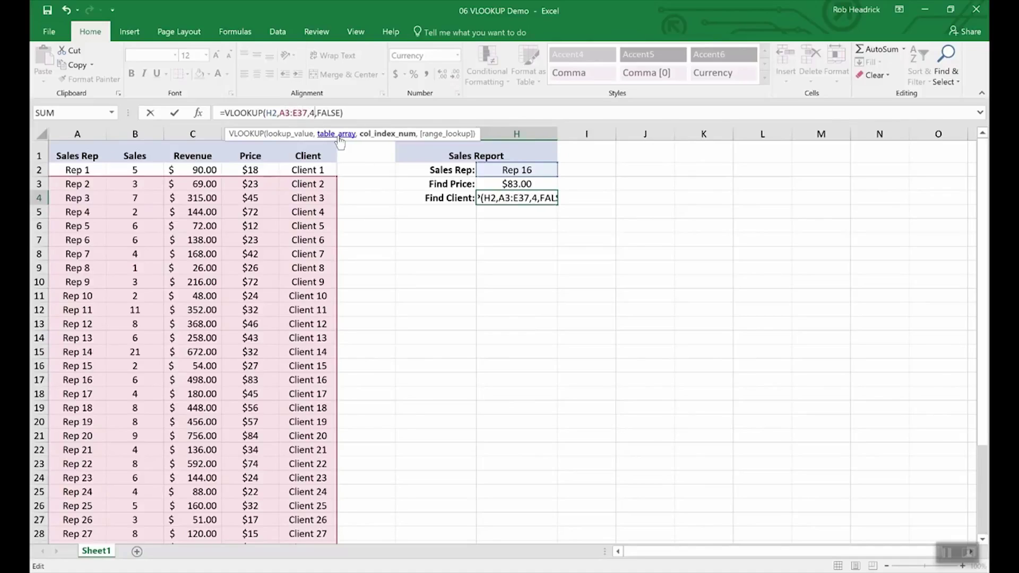
pyautogui.press('BackSpace')
pyautogui.write('5')
pyautogui.press('Return')
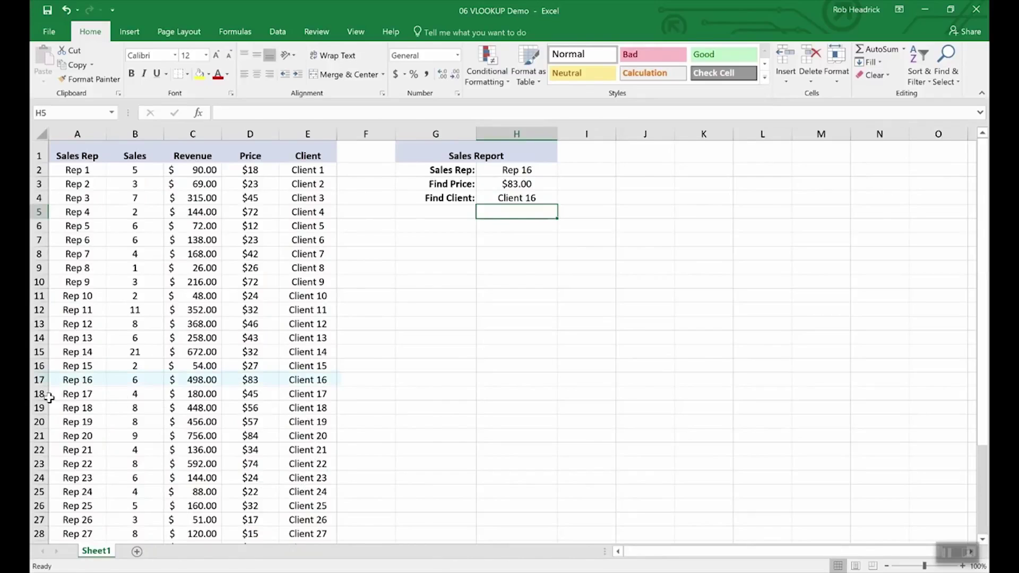
# Change the Sales Rep in H2 to Rep 19, then to Rep 25, so the report shows $32.00 and Client 25
pyautogui.click(39, 380)
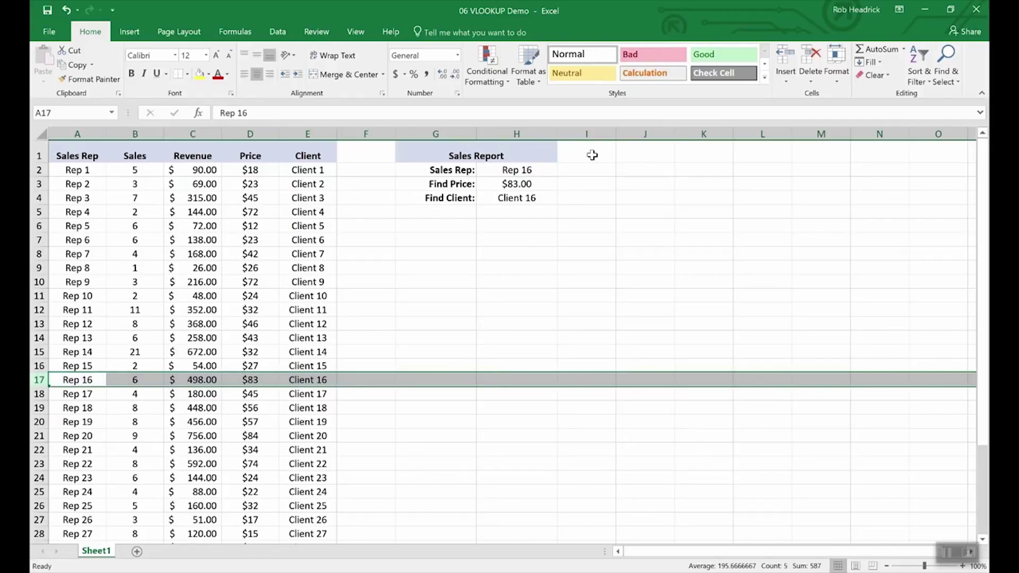
pyautogui.click(547, 170)
pyautogui.click(563, 170)
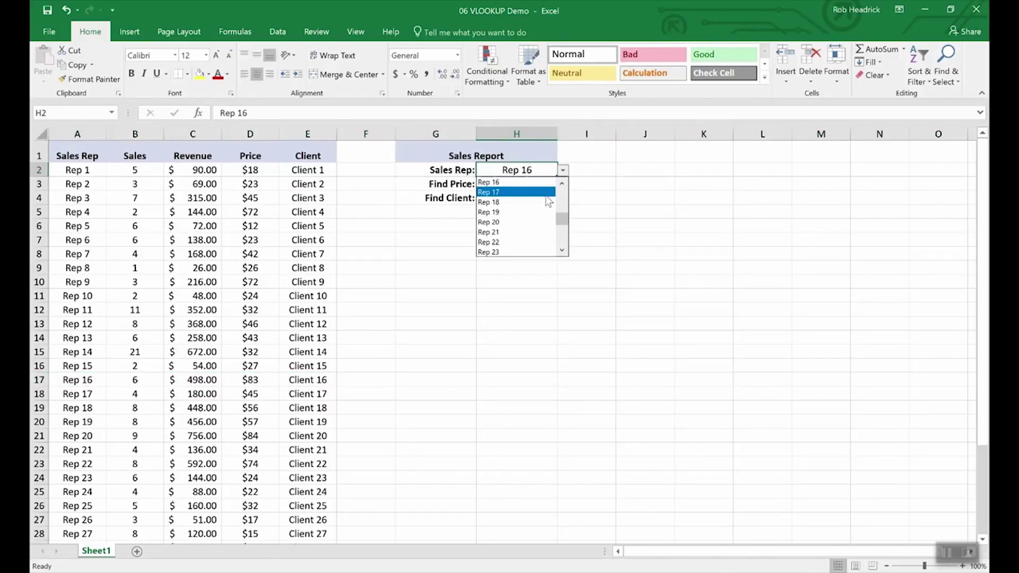
pyautogui.click(533, 216)
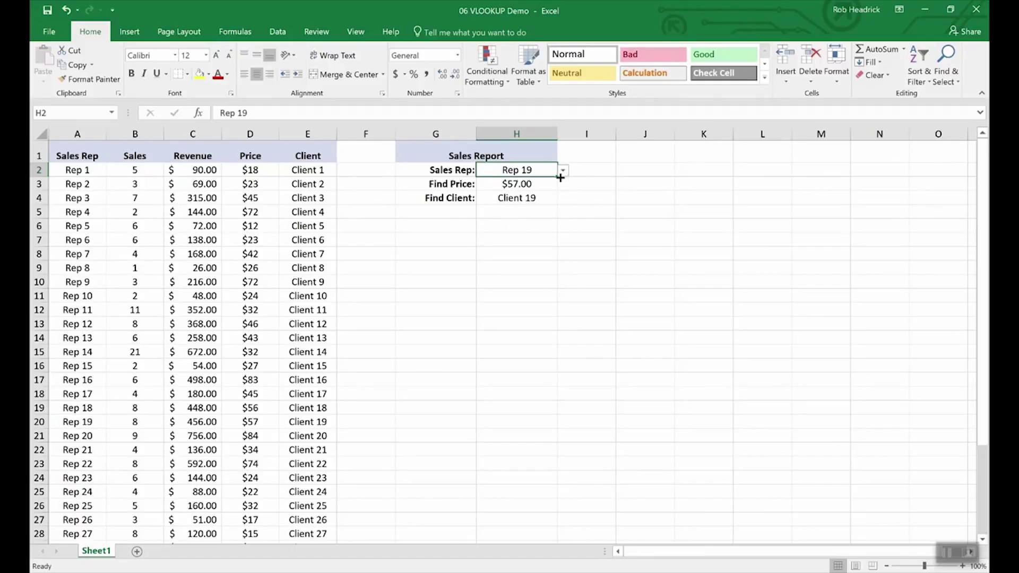
pyautogui.click(562, 171)
pyautogui.click(533, 241)
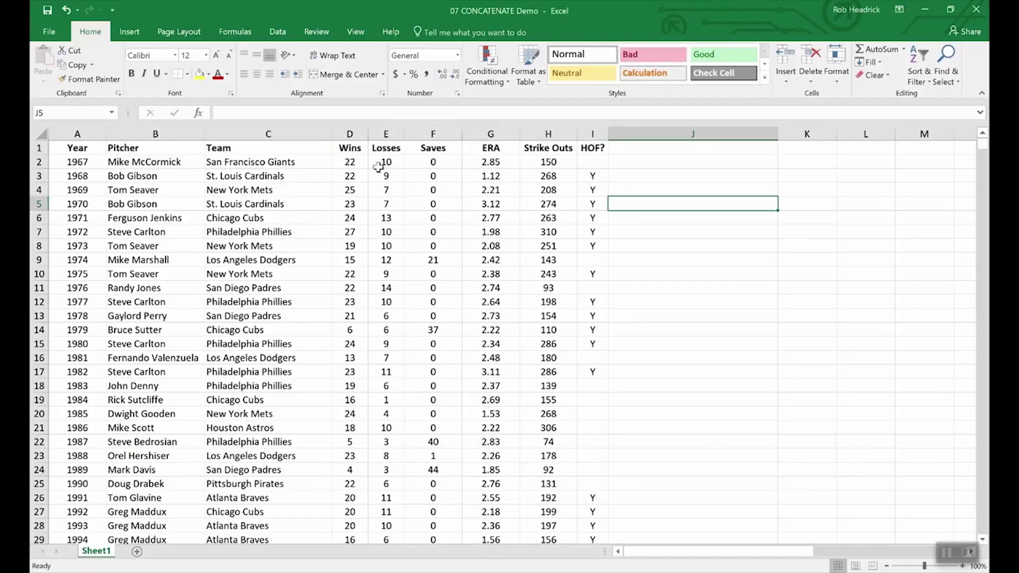
pyautogui.moveTo(348, 148); pyautogui.dragTo(385, 148)
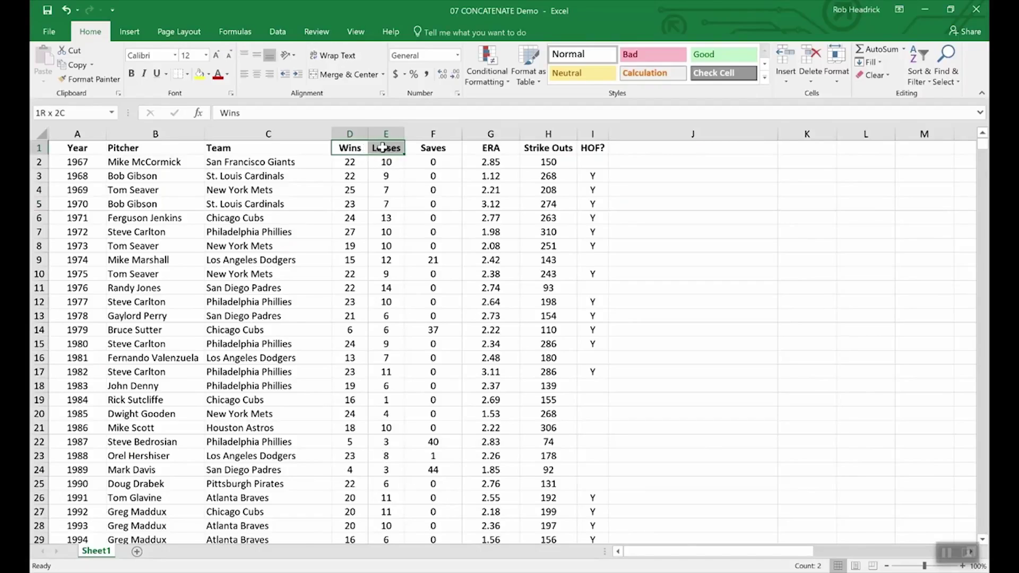
pyautogui.click(382, 232)
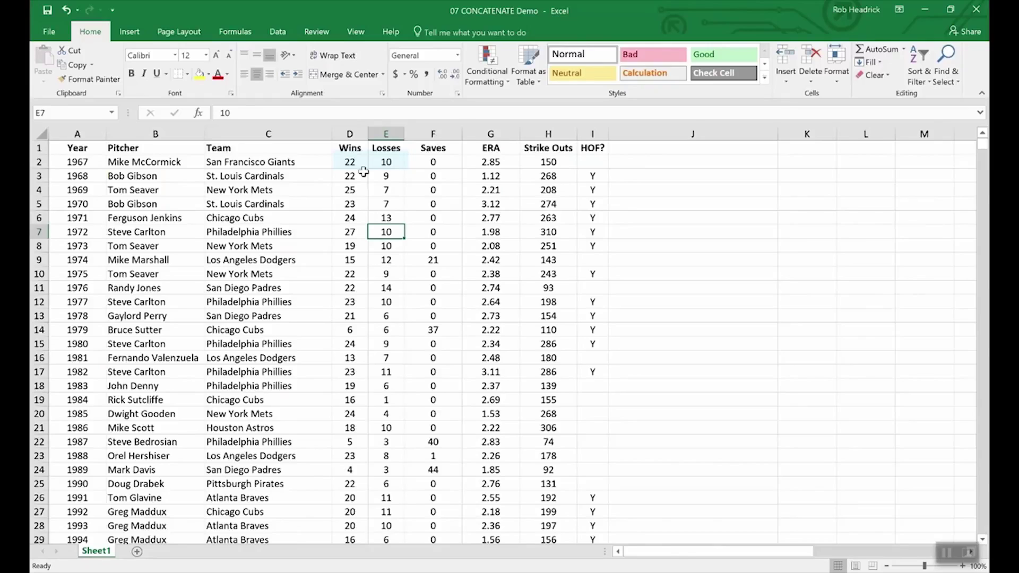
pyautogui.doubleClick(363, 163)
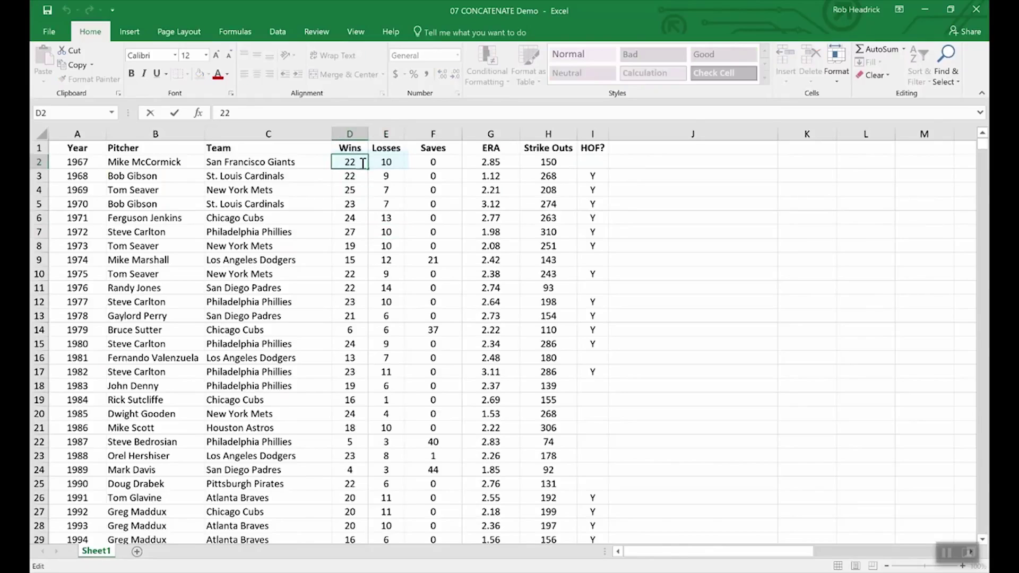
pyautogui.write('-10')
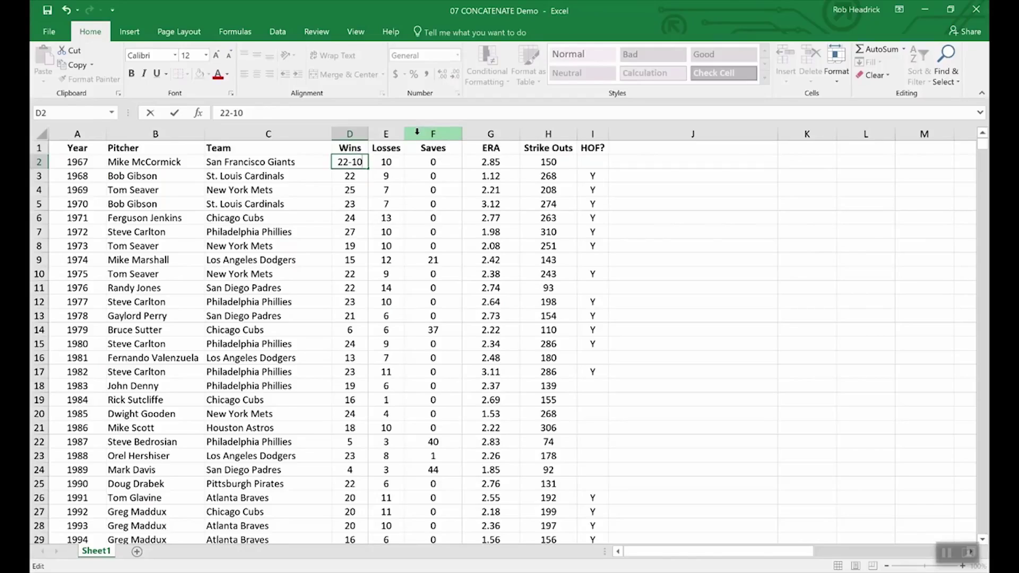
pyautogui.press('BackSpace')
pyautogui.press('BackSpace')
pyautogui.press('BackSpace')
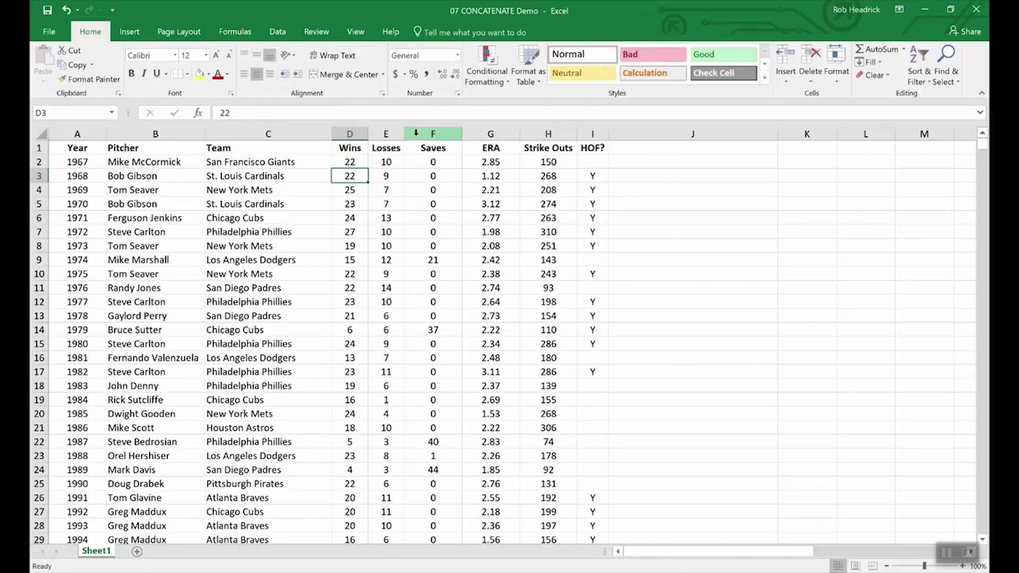
# Insert a new column before Saves, head it W-L, and start a CONCATENATE formula in F2
pyautogui.rightClick(417, 134)
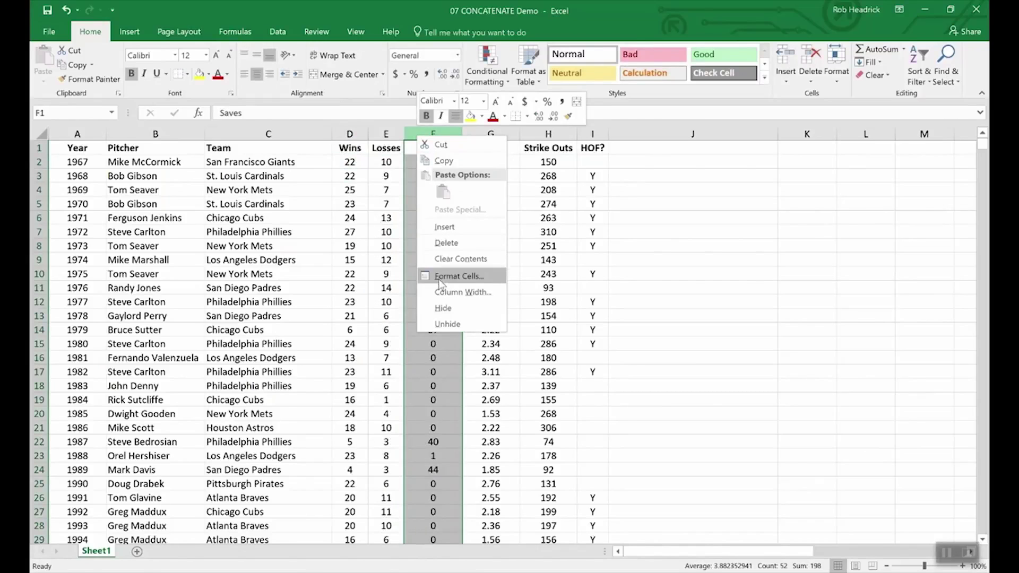
pyautogui.click(440, 227)
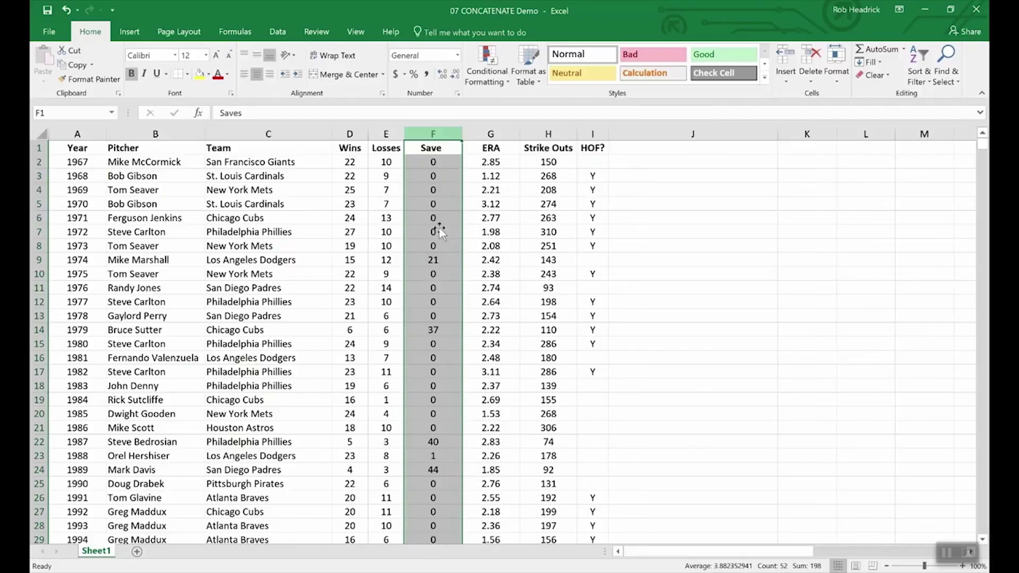
pyautogui.click(423, 147)
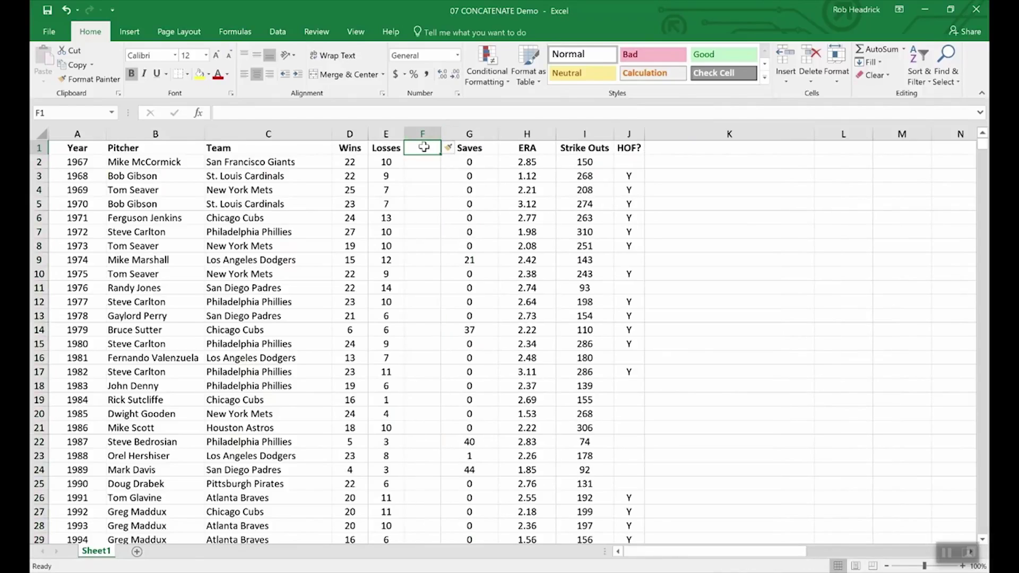
pyautogui.write('W-L')
pyautogui.press('Return')
pyautogui.write('=conc')
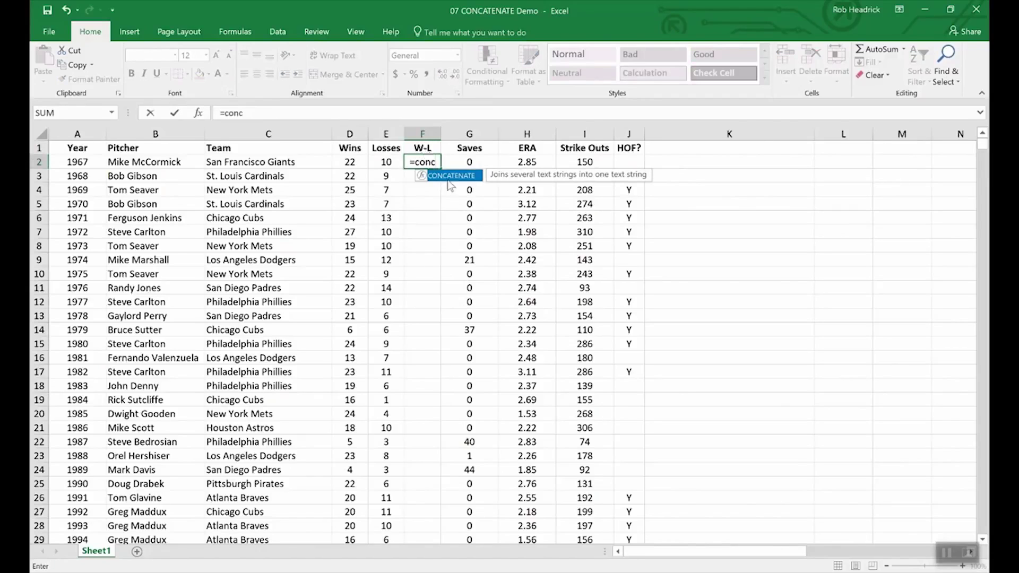
# Enter =CONCATENATE(D2,E2) in F2 to join the Wins and Losses values
pyautogui.doubleClick(457, 176)
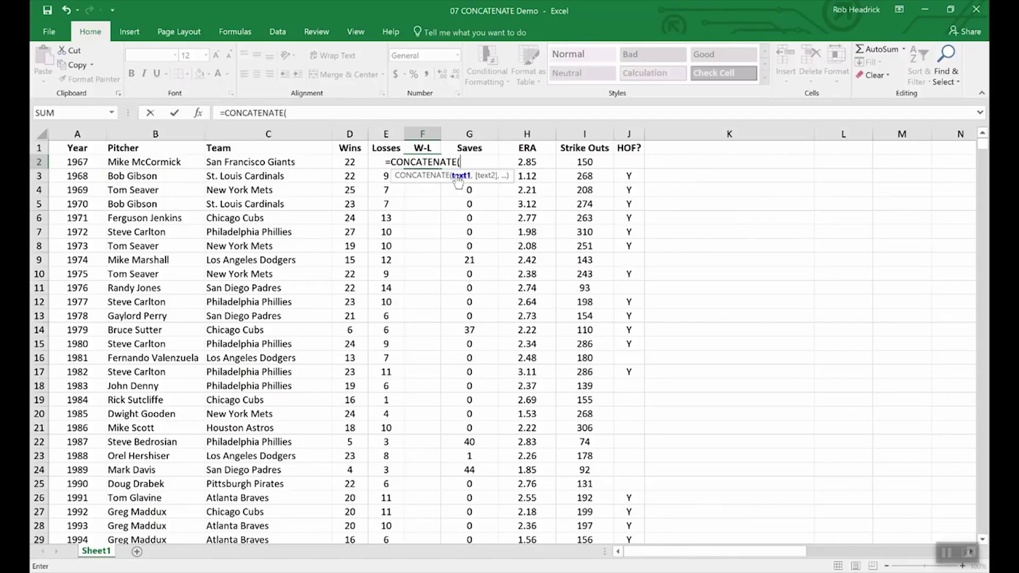
pyautogui.click(348, 162)
pyautogui.write(',')
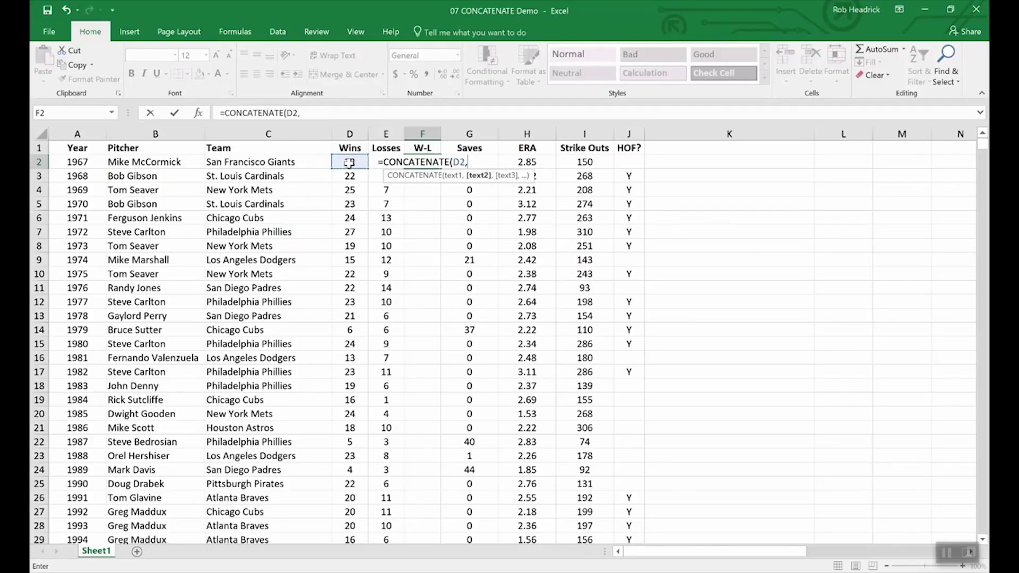
pyautogui.write('e2')
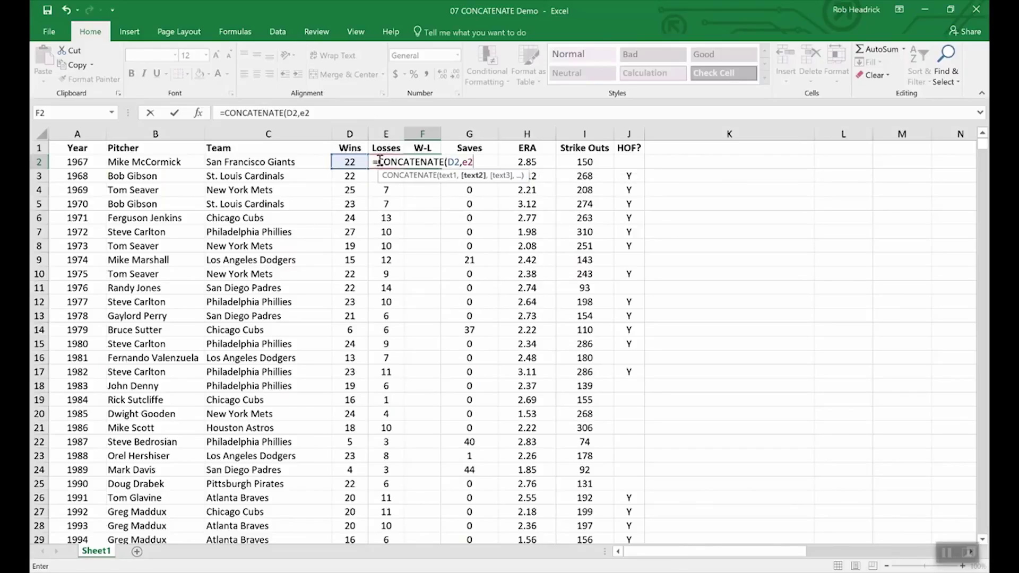
pyautogui.press('Return')
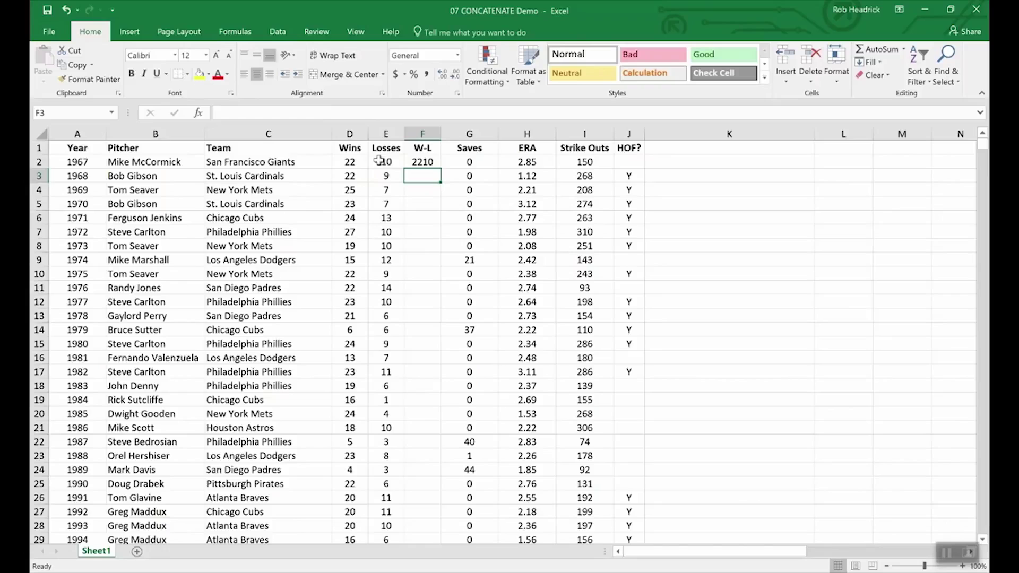
# Edit F2's formula to =CONCATENATE(D2,"-",E2) so the record reads 22-10
pyautogui.click(422, 161)
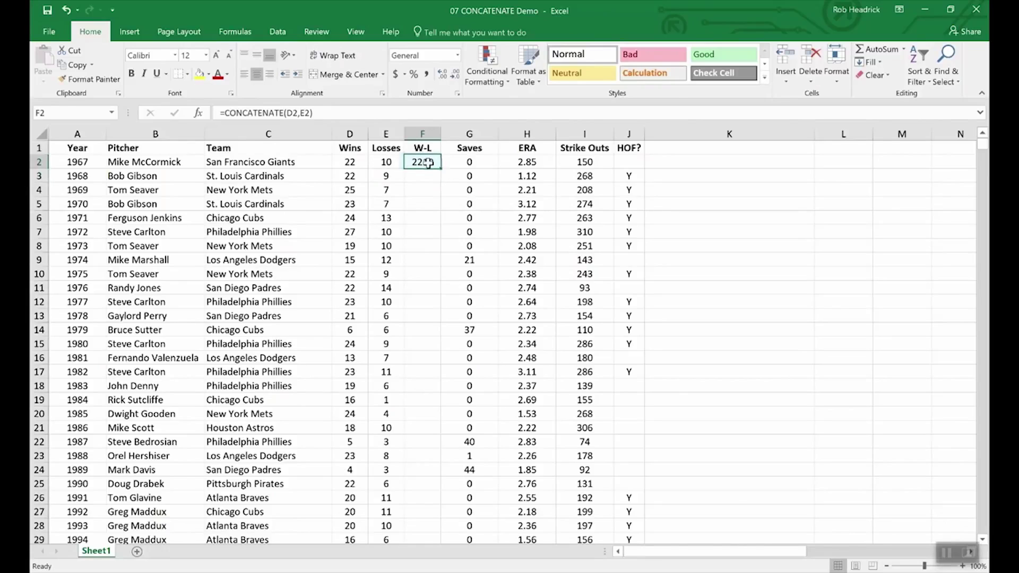
pyautogui.click(301, 113)
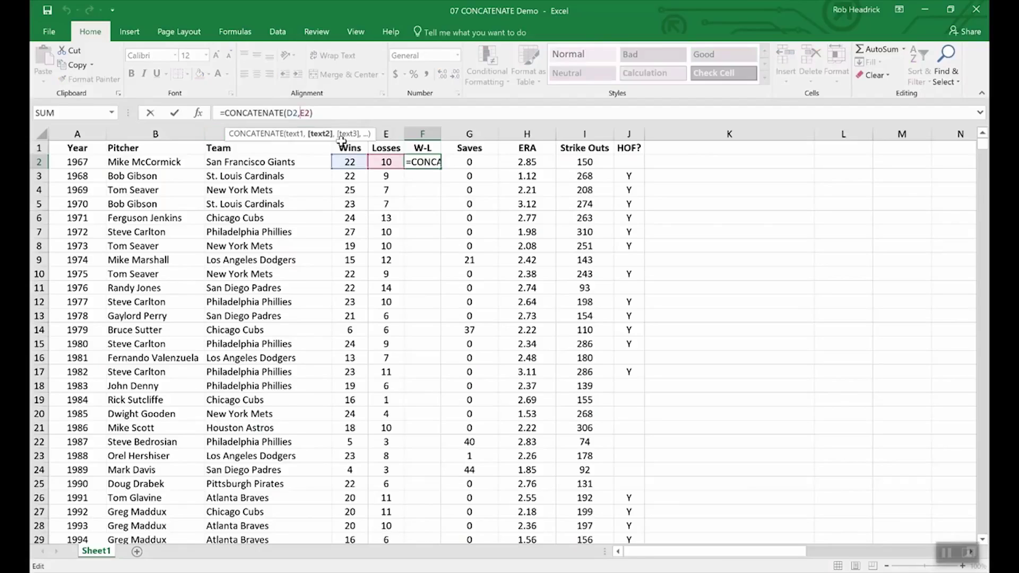
pyautogui.write('"')
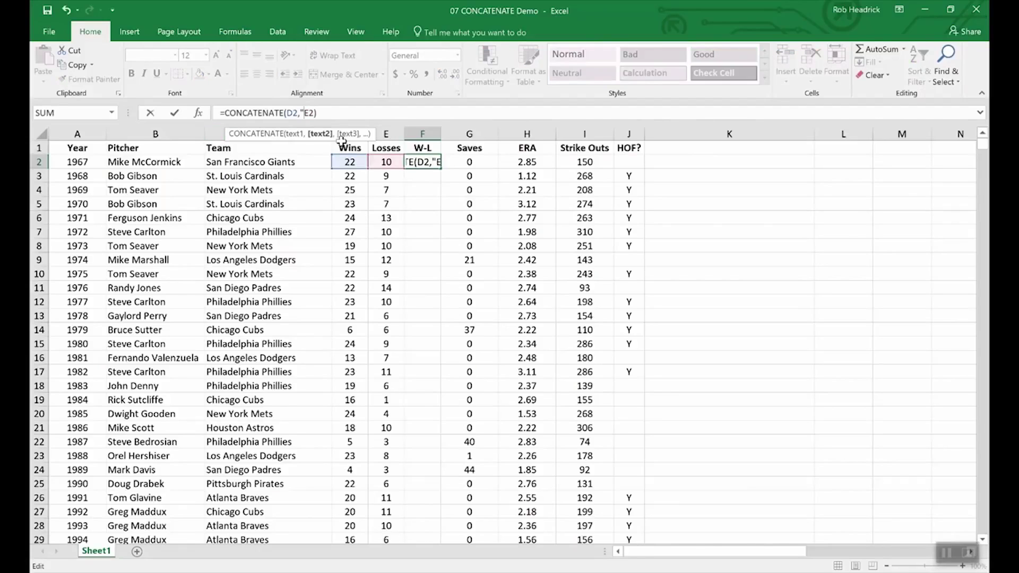
pyautogui.write('-')
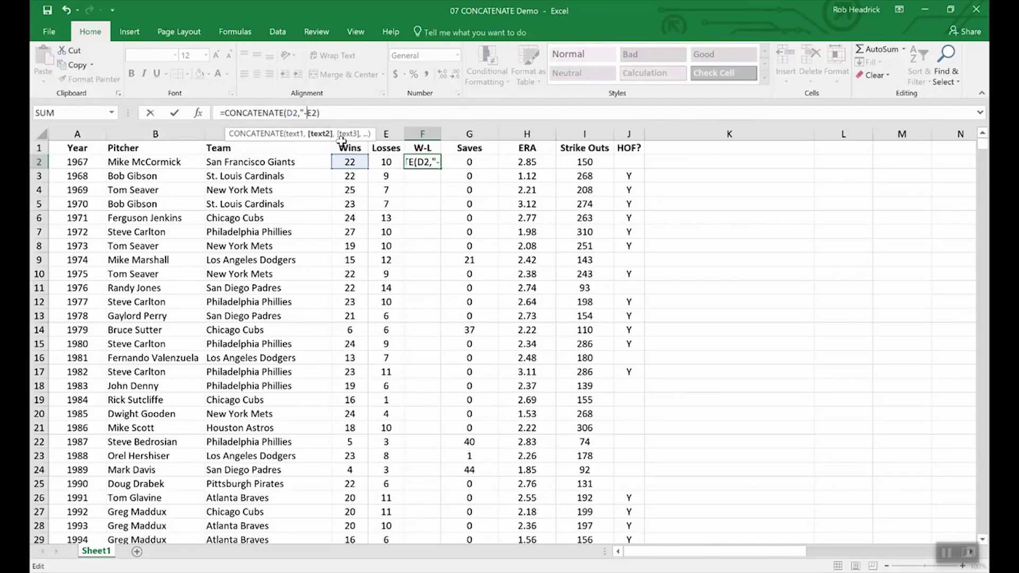
pyautogui.write('",')
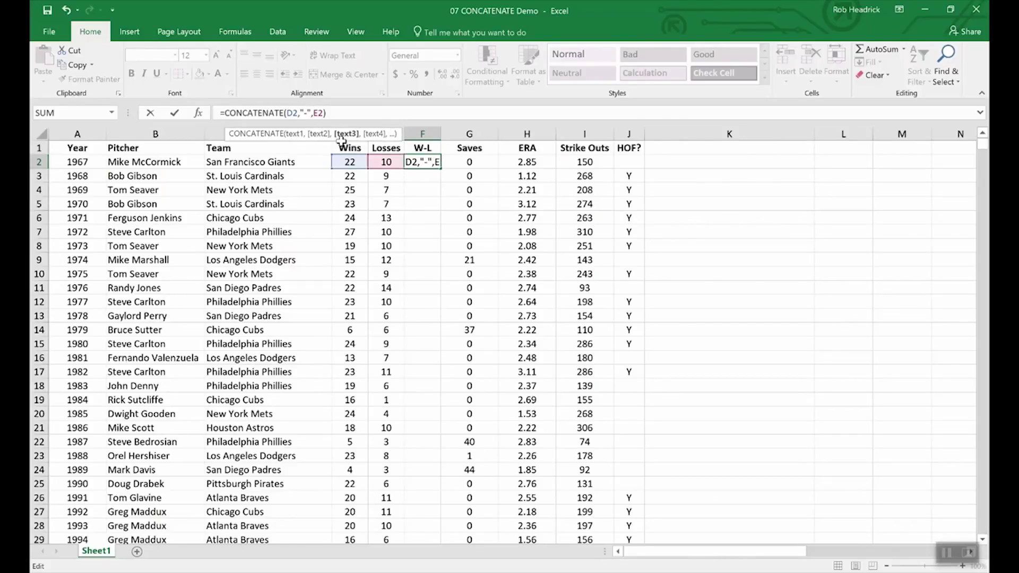
pyautogui.press('Return')
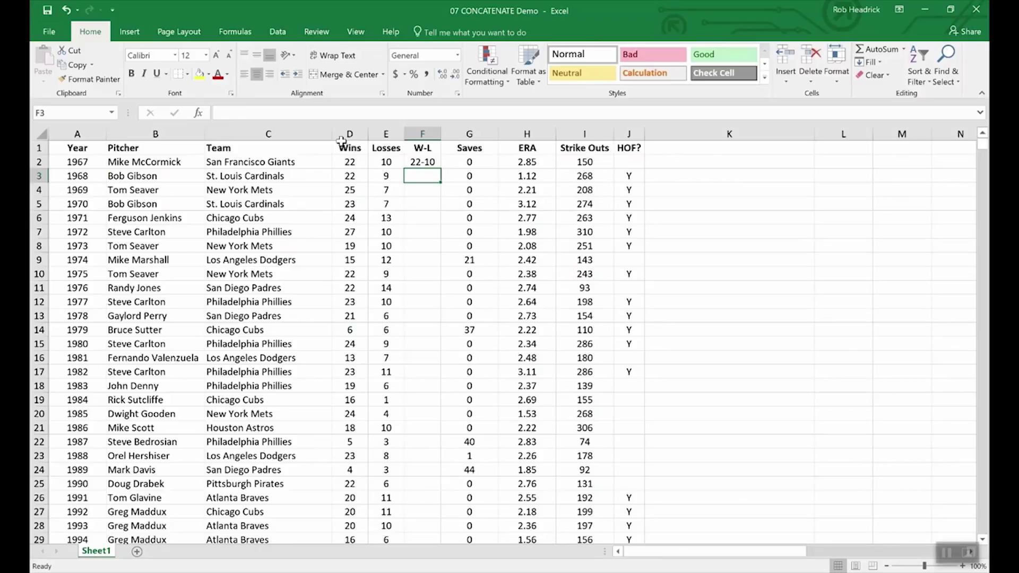
# Fill F2's W-L formula down to F11, giving records from 22-10 to 22-14
pyautogui.click(424, 162)
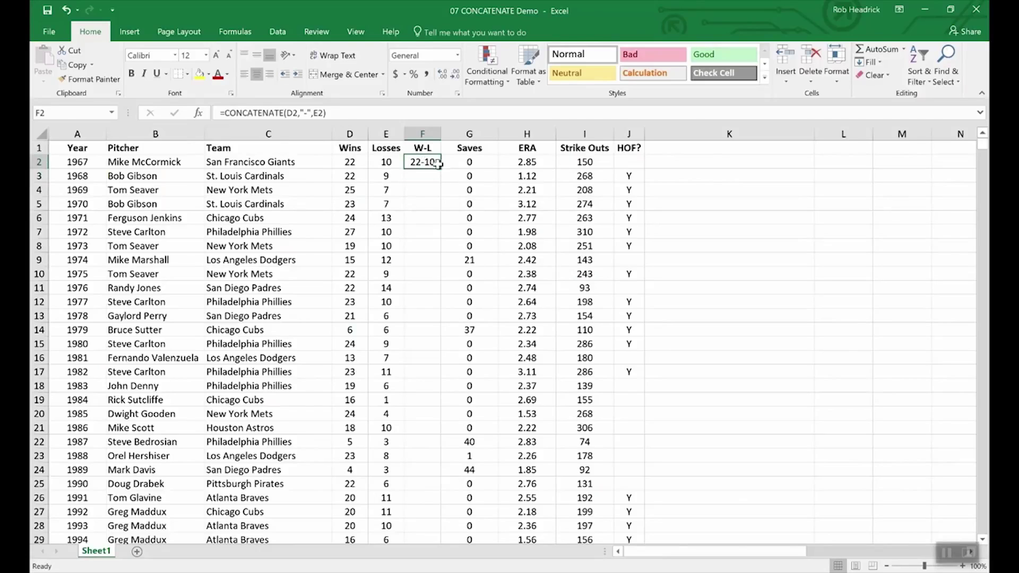
pyautogui.moveTo(443, 168); pyautogui.dragTo(433, 291)
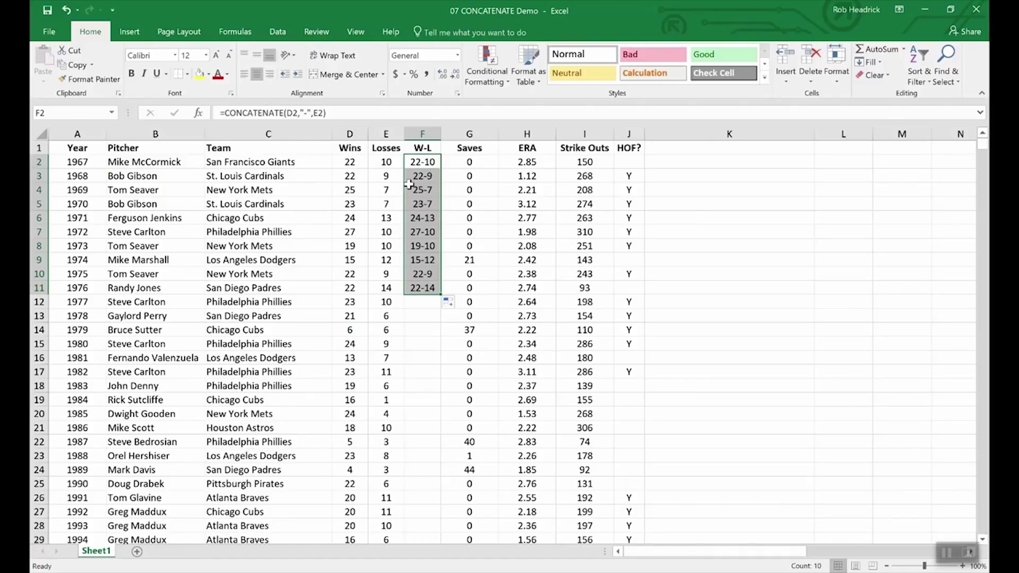
pyautogui.click(350, 150)
pyautogui.click(348, 132)
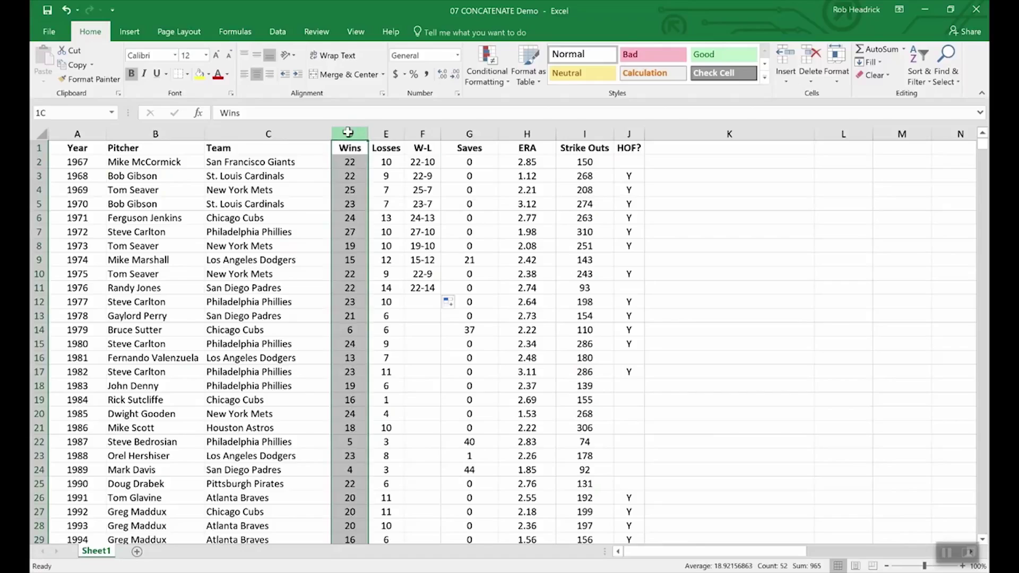
pyautogui.moveTo(347, 132); pyautogui.dragTo(384, 133)
pyautogui.rightClick(383, 134)
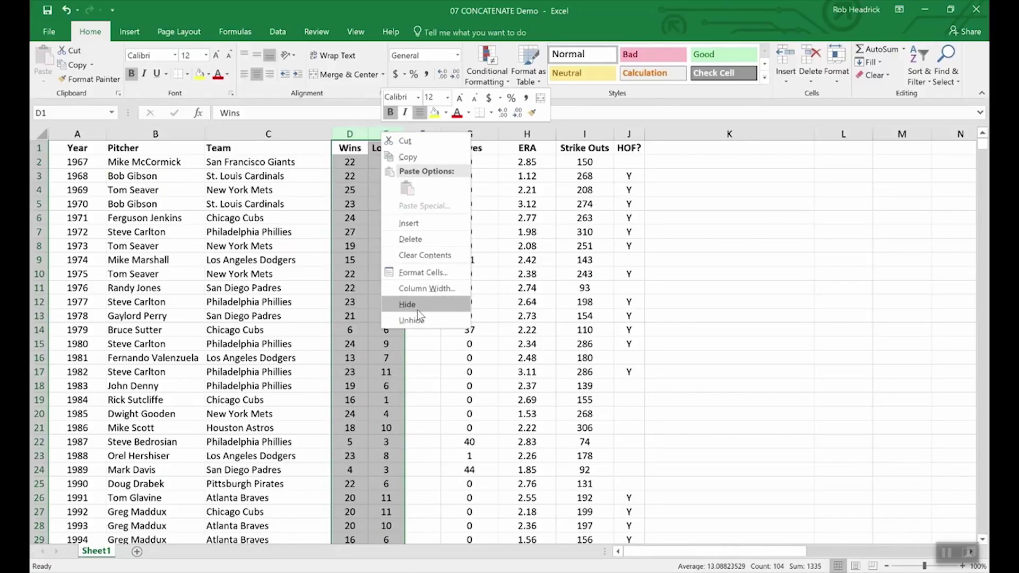
pyautogui.click(415, 364)
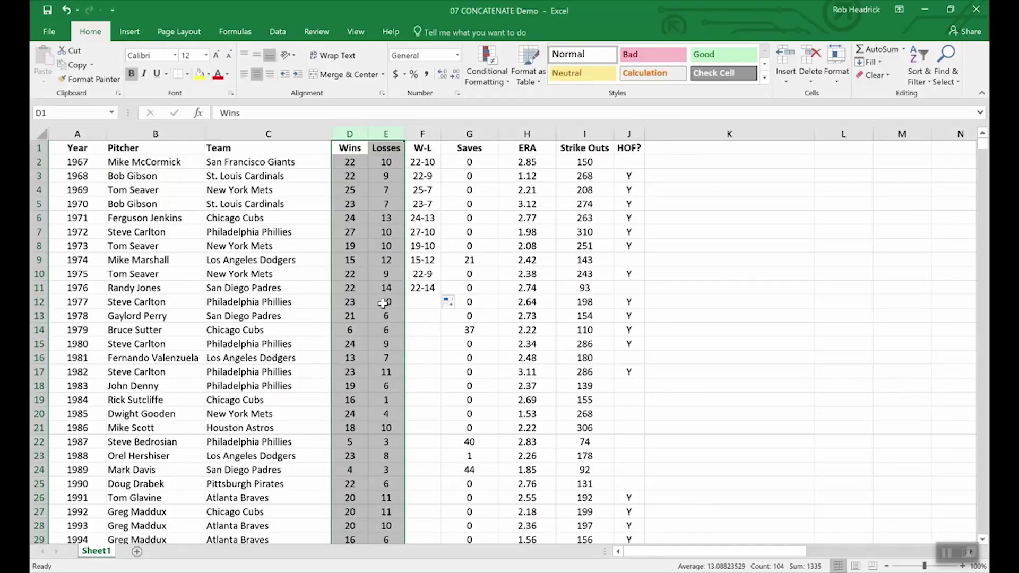
pyautogui.click(366, 289)
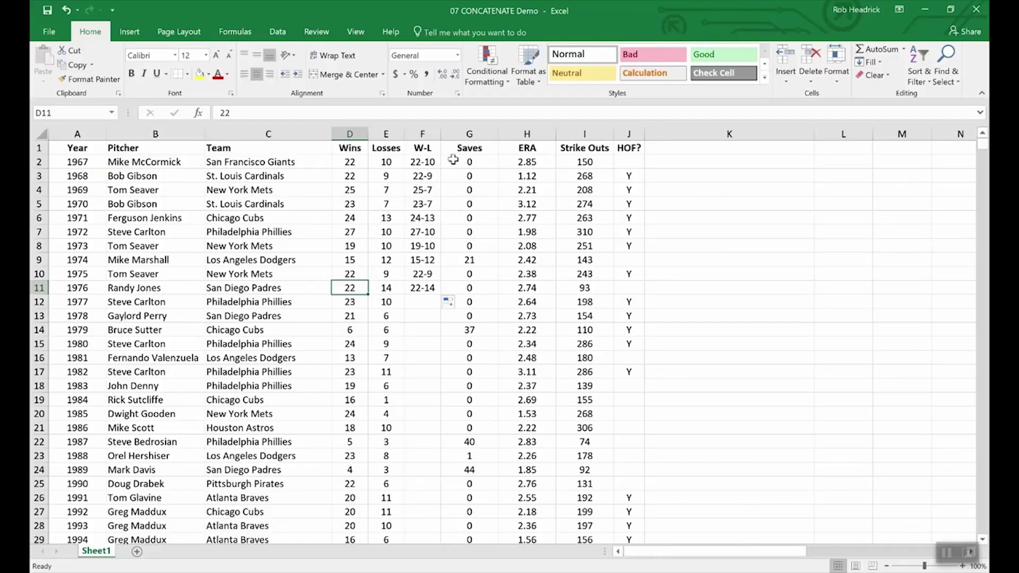
# Insert an empty column G between W-L and Saves
pyautogui.rightClick(458, 132)
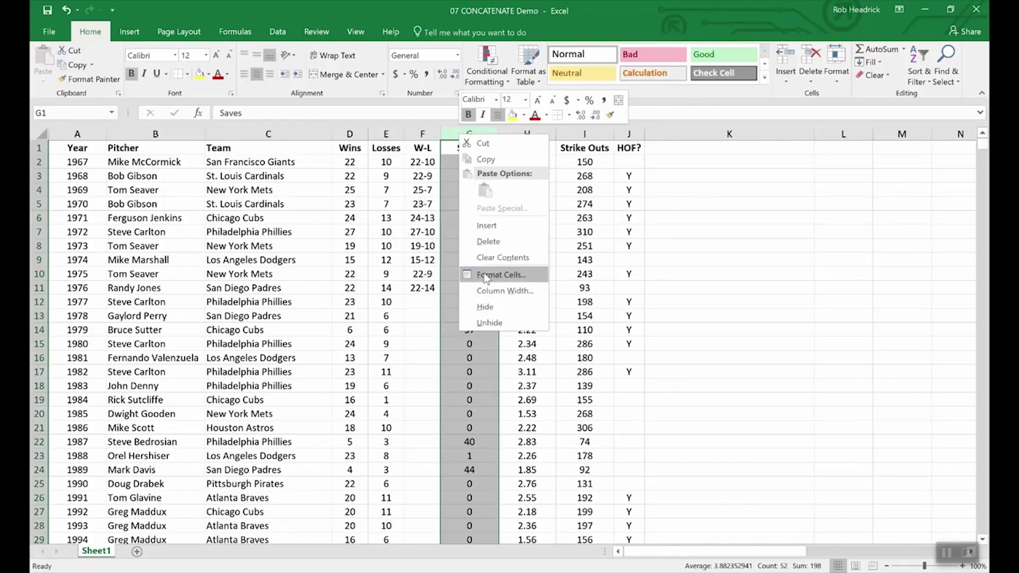
pyautogui.click(491, 225)
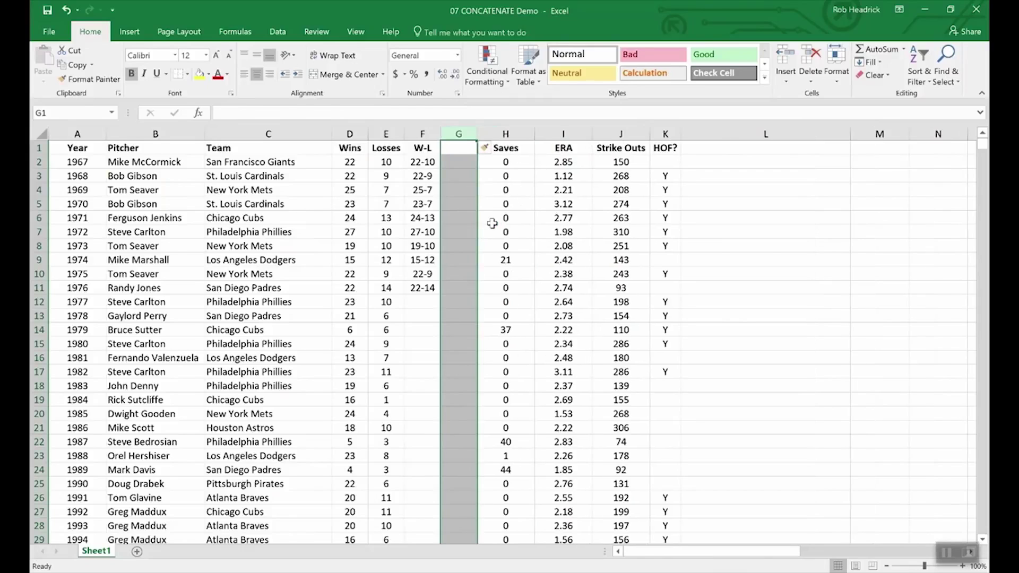
pyautogui.click(457, 148)
# Copy F2:F11 and paste it into G2:G11 as values only, confirming G5 holds 23-7
pyautogui.moveTo(413, 160); pyautogui.dragTo(422, 289)
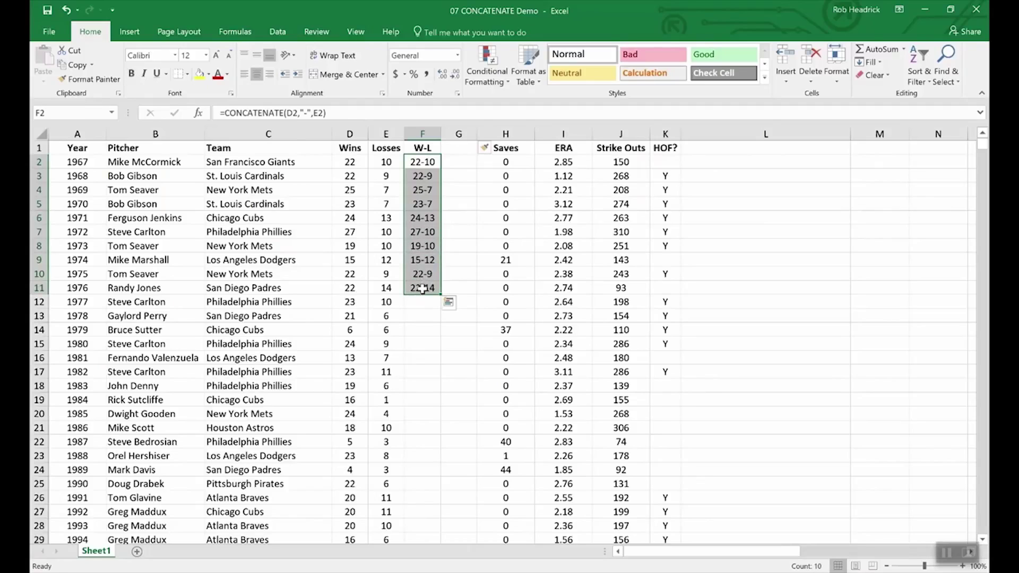
pyautogui.hotkey('ctrl', 'c')
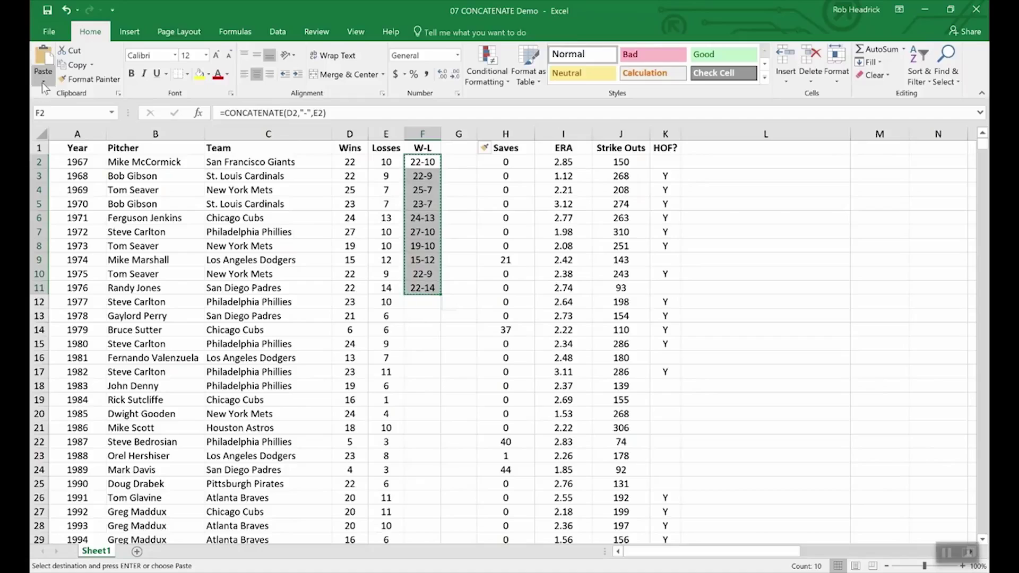
pyautogui.click(43, 83)
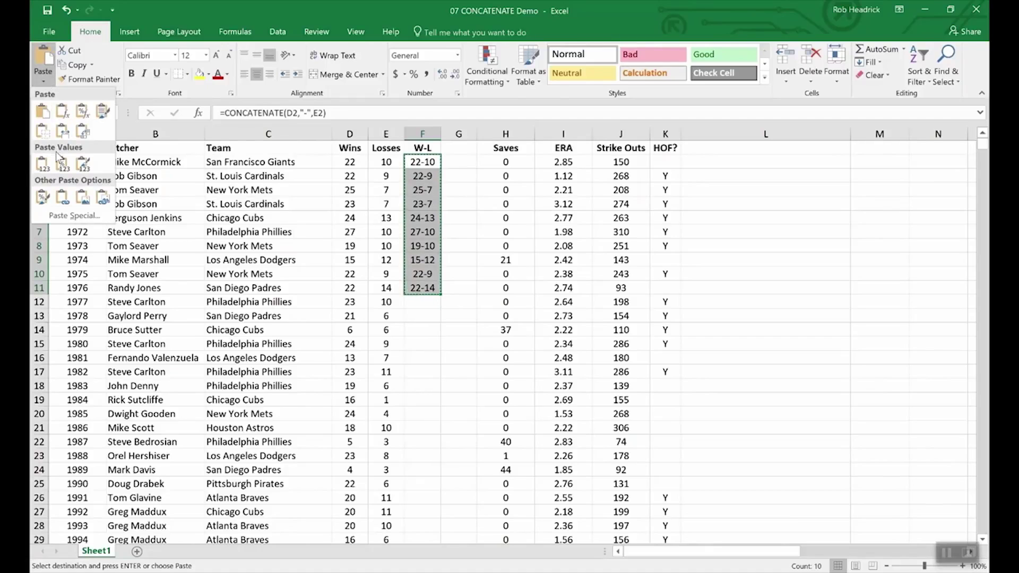
pyautogui.click(462, 160)
pyautogui.moveTo(462, 161); pyautogui.dragTo(461, 293)
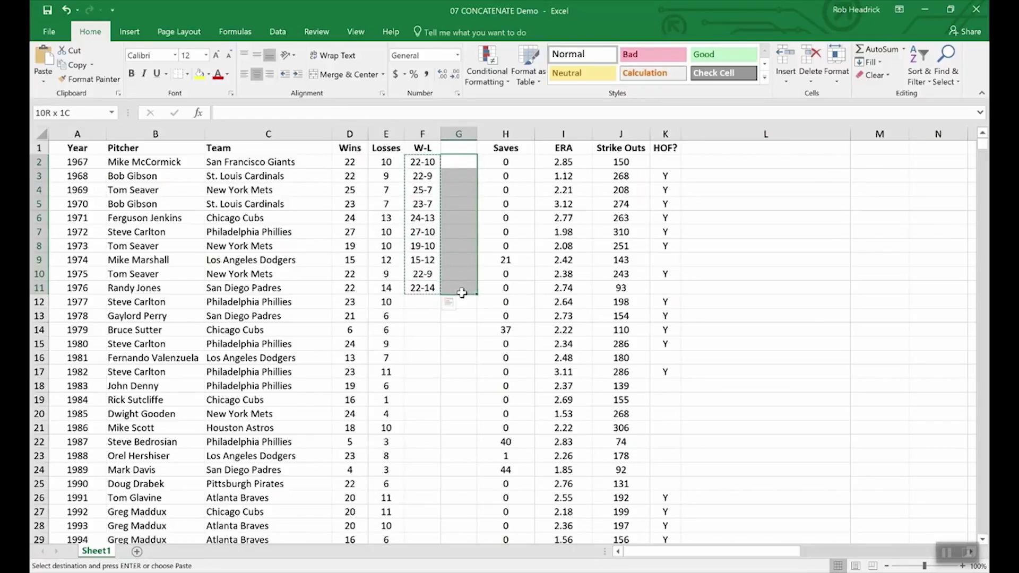
pyautogui.click(44, 83)
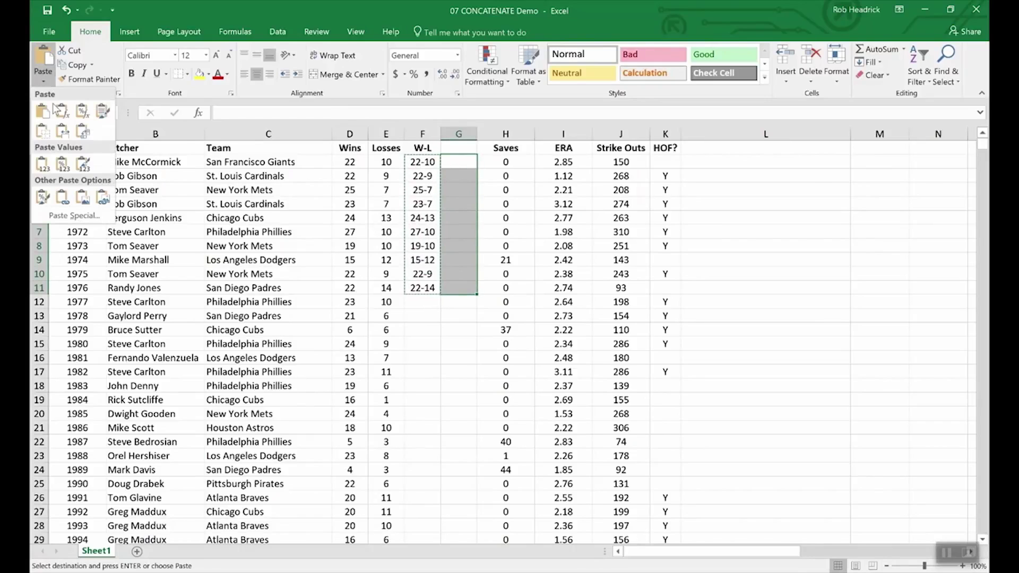
pyautogui.click(42, 164)
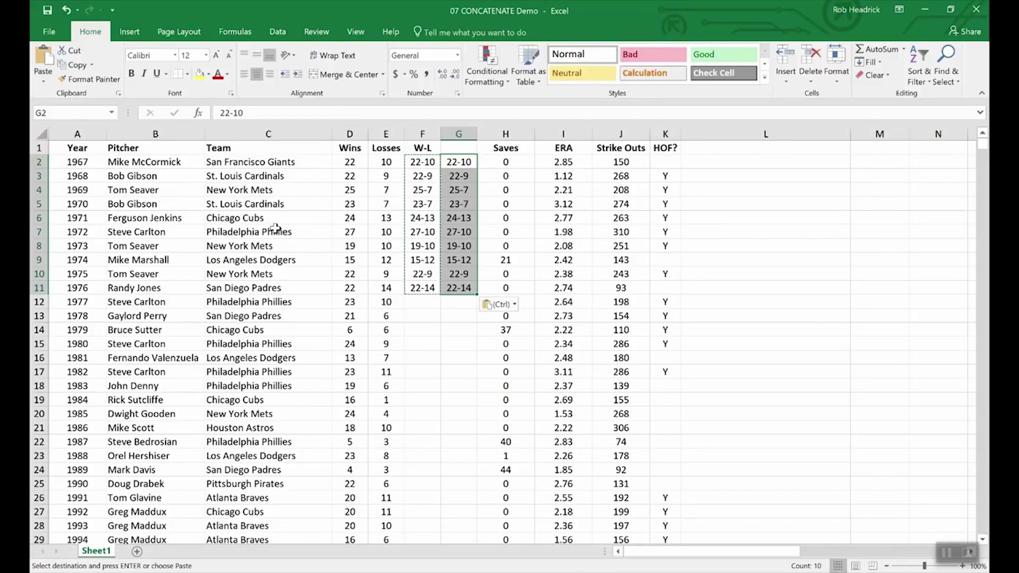
pyautogui.click(455, 316)
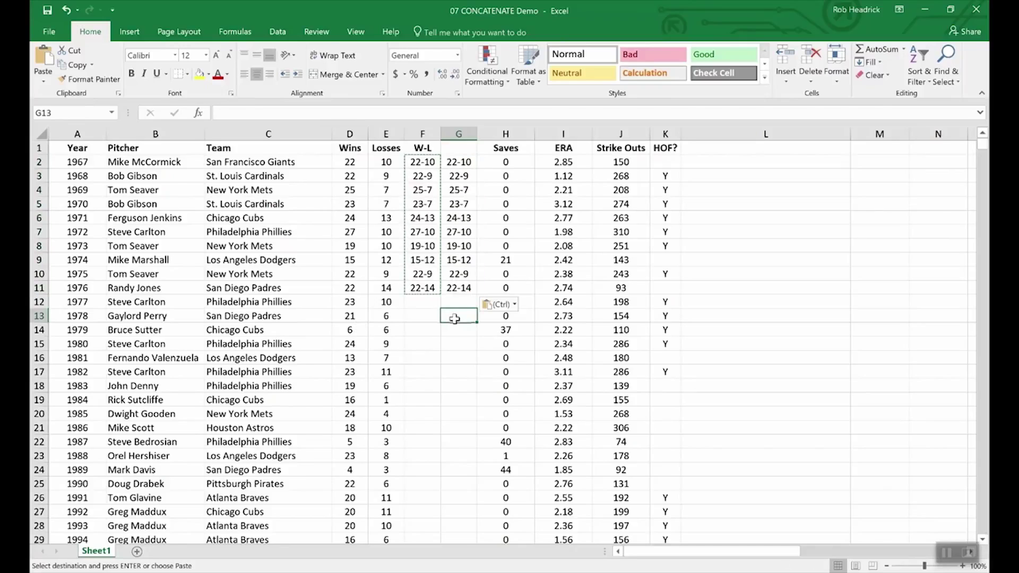
pyautogui.click(429, 202)
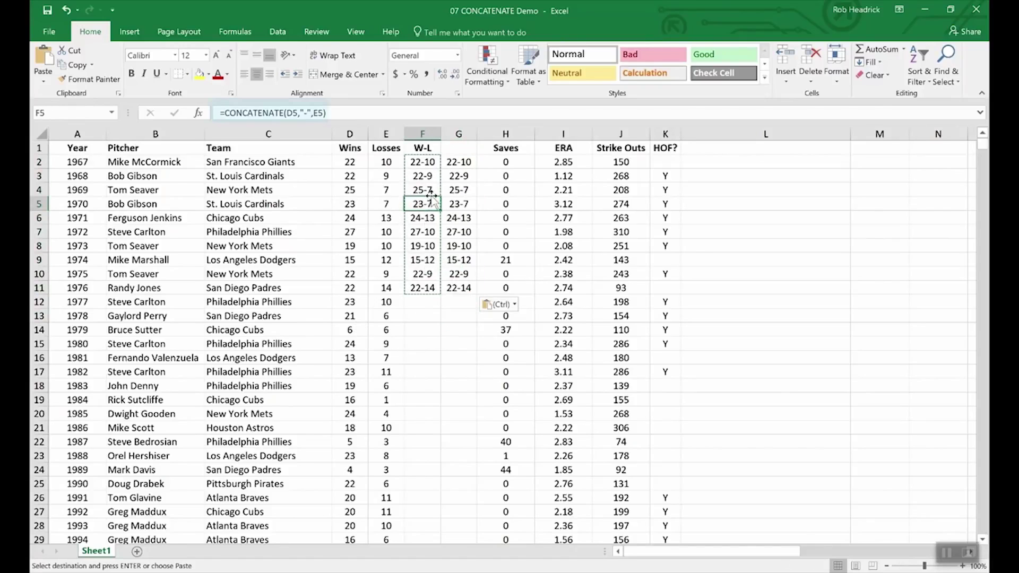
pyautogui.click(458, 207)
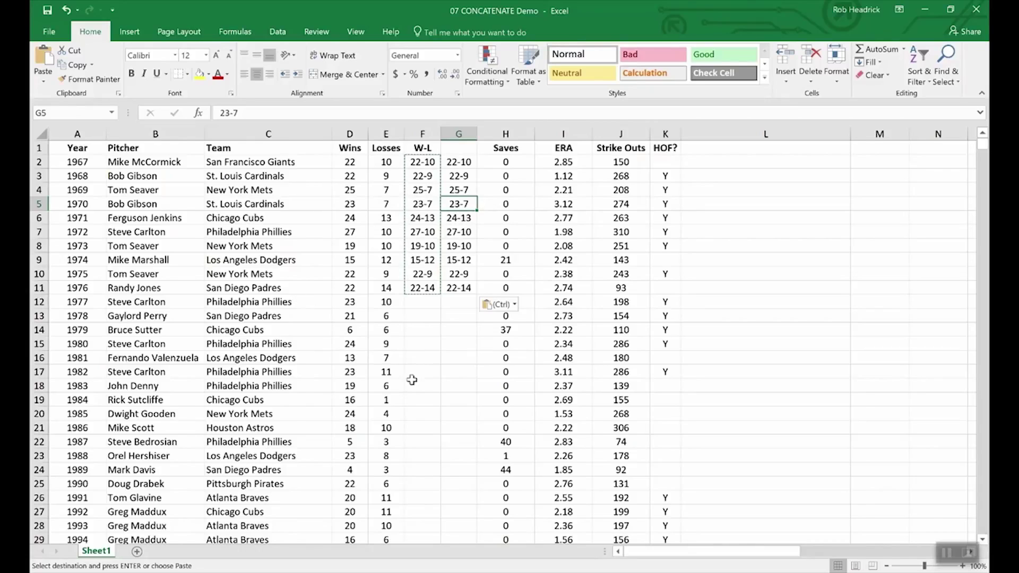
pyautogui.click(347, 329)
pyautogui.click(351, 315)
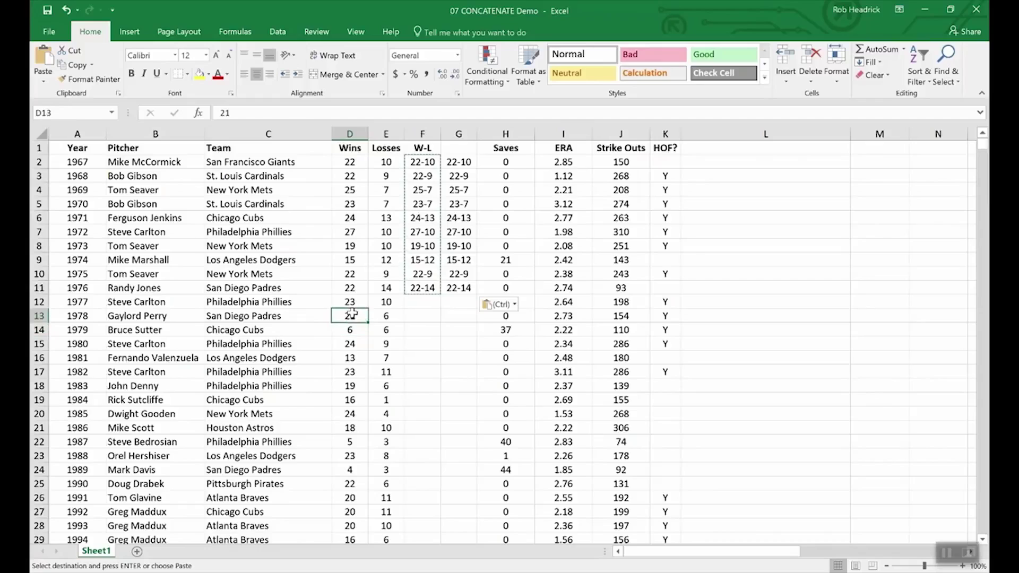
pyautogui.click(392, 316)
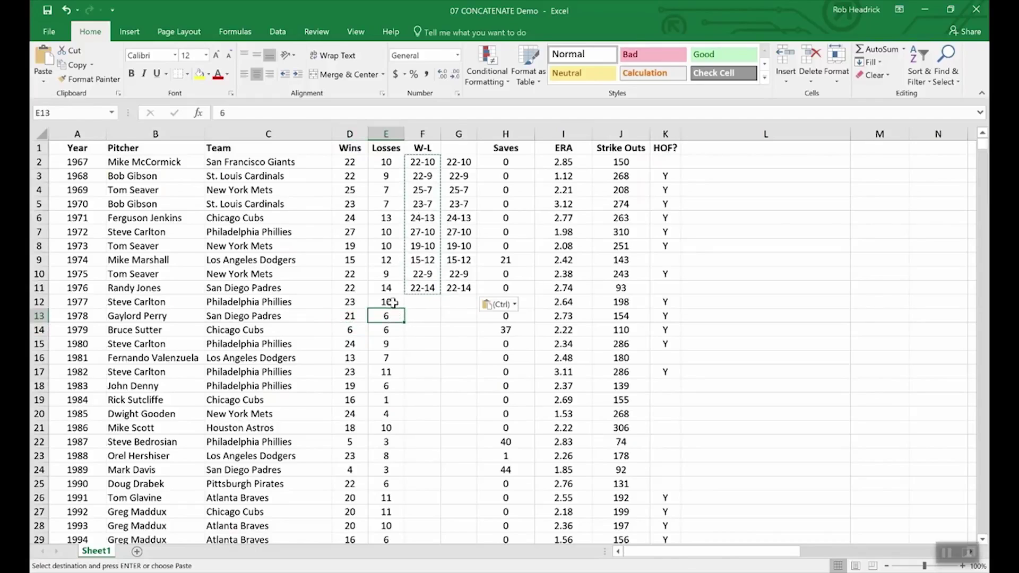
pyautogui.click(391, 301)
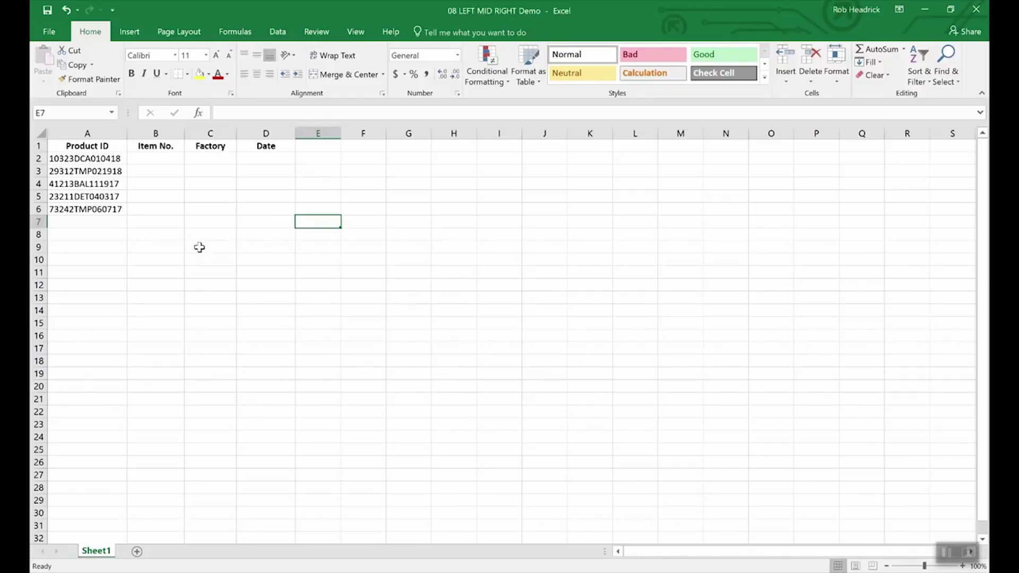
pyautogui.click(108, 159)
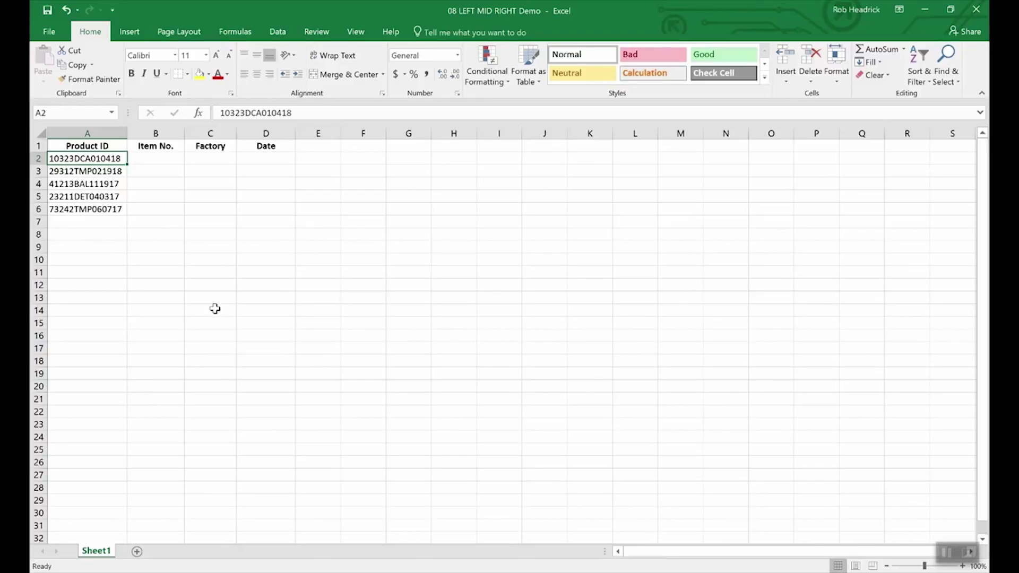
# Enter =RIGHT(A2,6) in D2 so the Date cell returns 010418
pyautogui.click(270, 159)
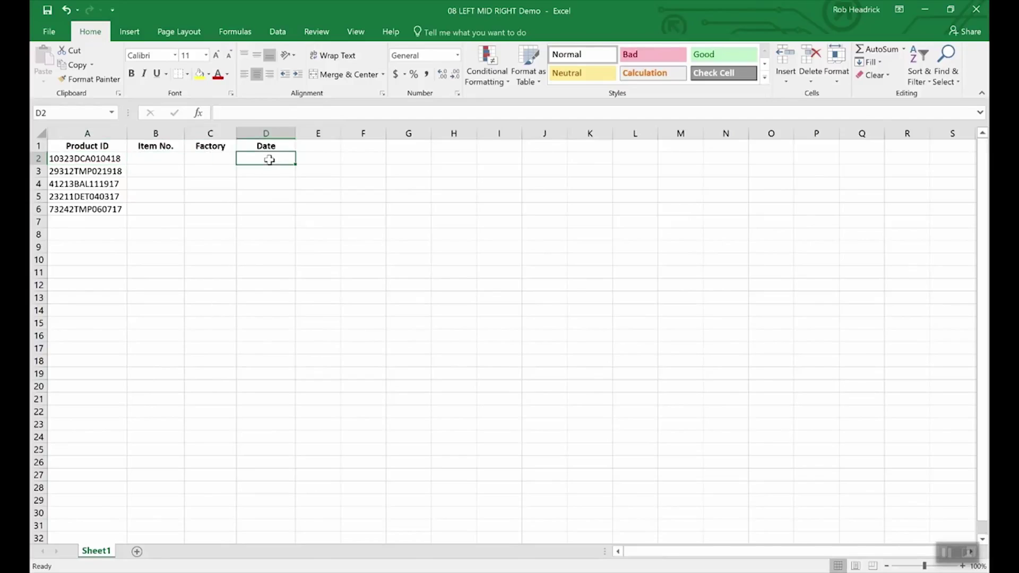
pyautogui.write('=right')
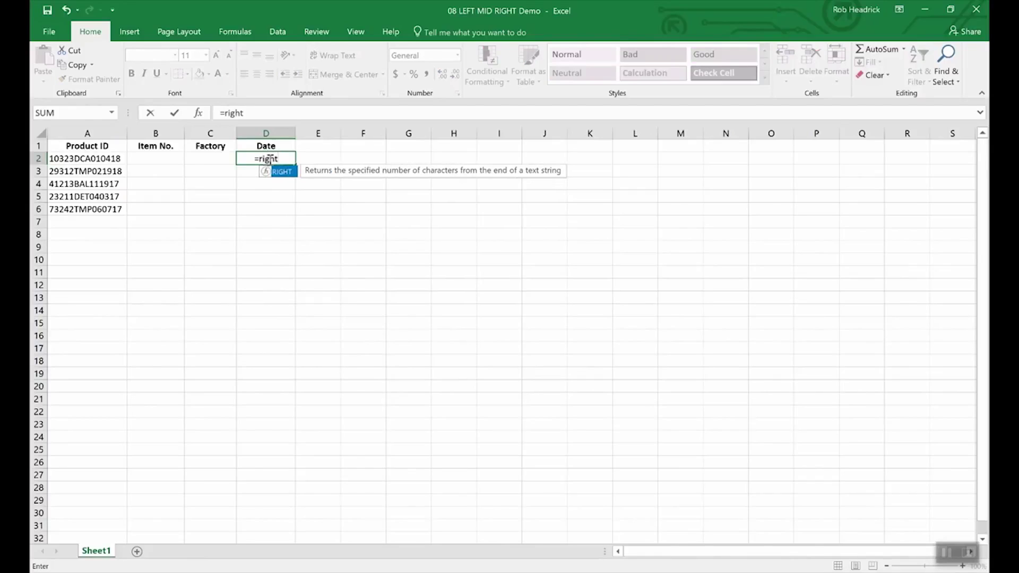
pyautogui.write('(a2')
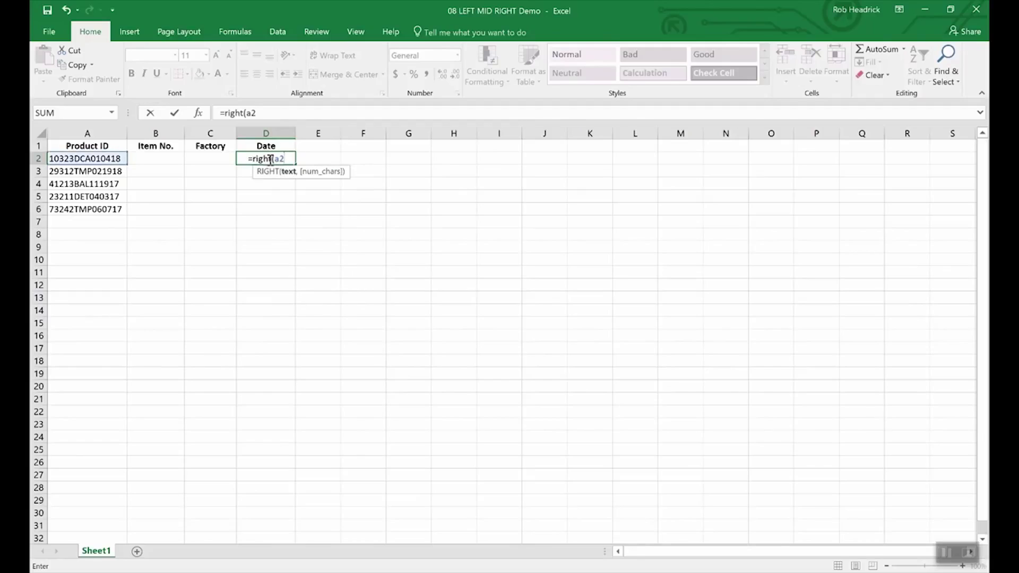
pyautogui.write(',')
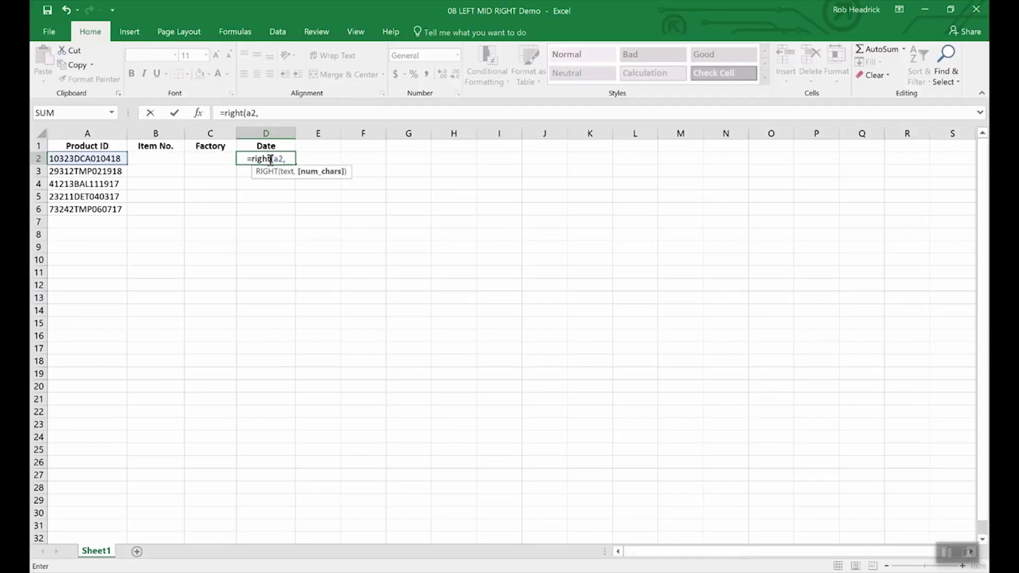
pyautogui.write('6)')
pyautogui.press('Return')
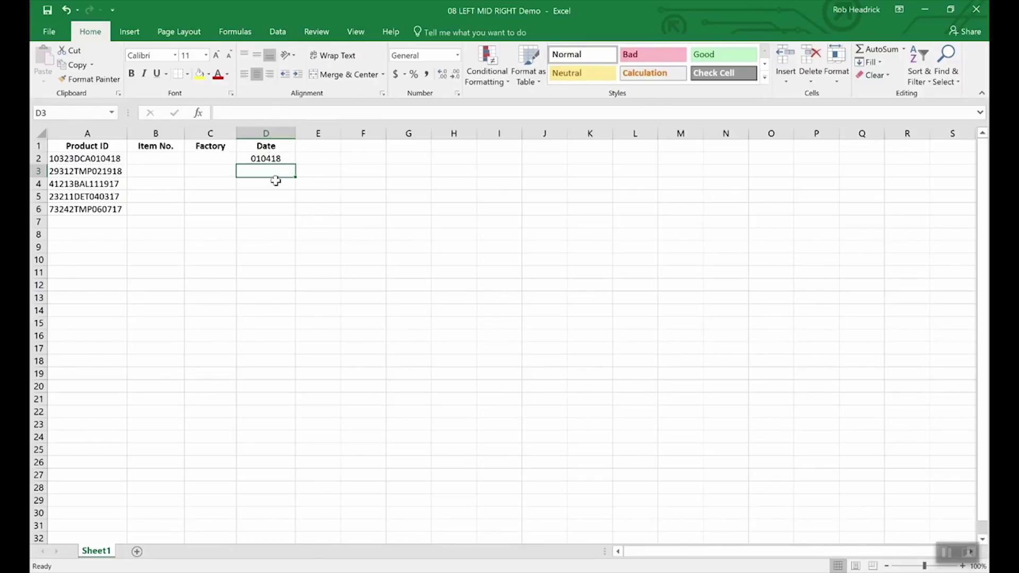
pyautogui.click(275, 159)
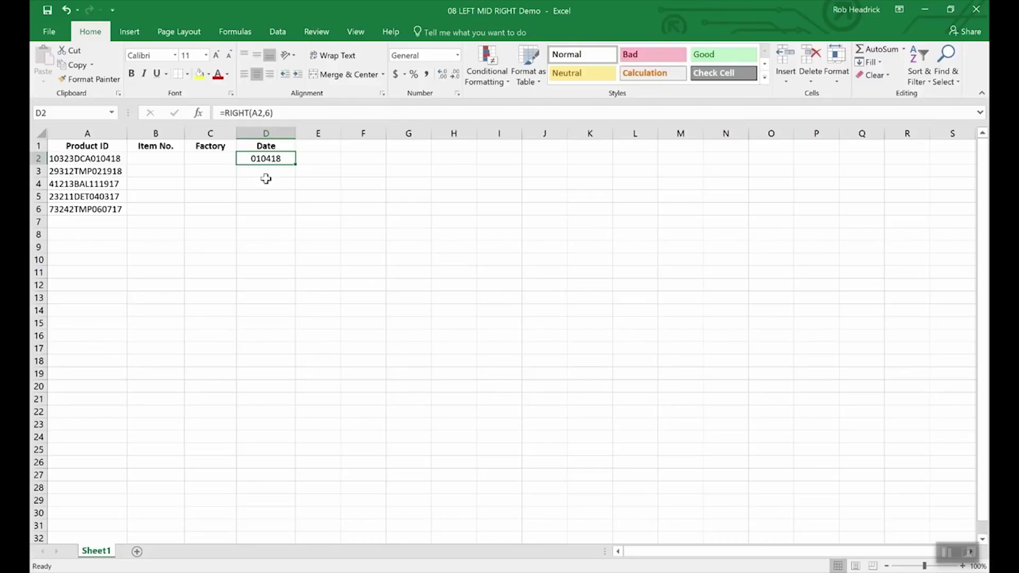
# Enter =LEFT(A2,5) in B2 so the Item No. cell returns 10323
pyautogui.click(160, 159)
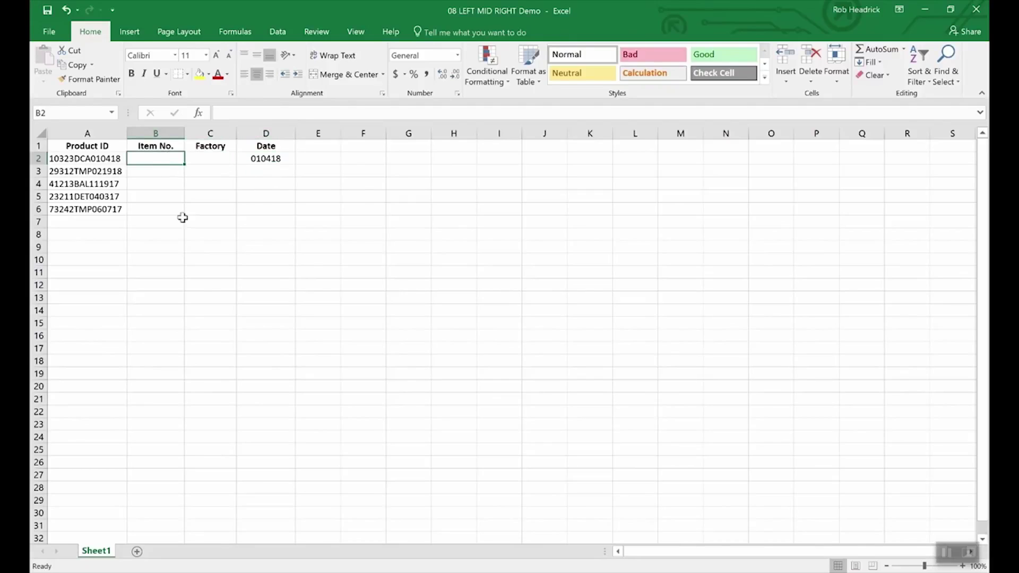
pyautogui.write('=l')
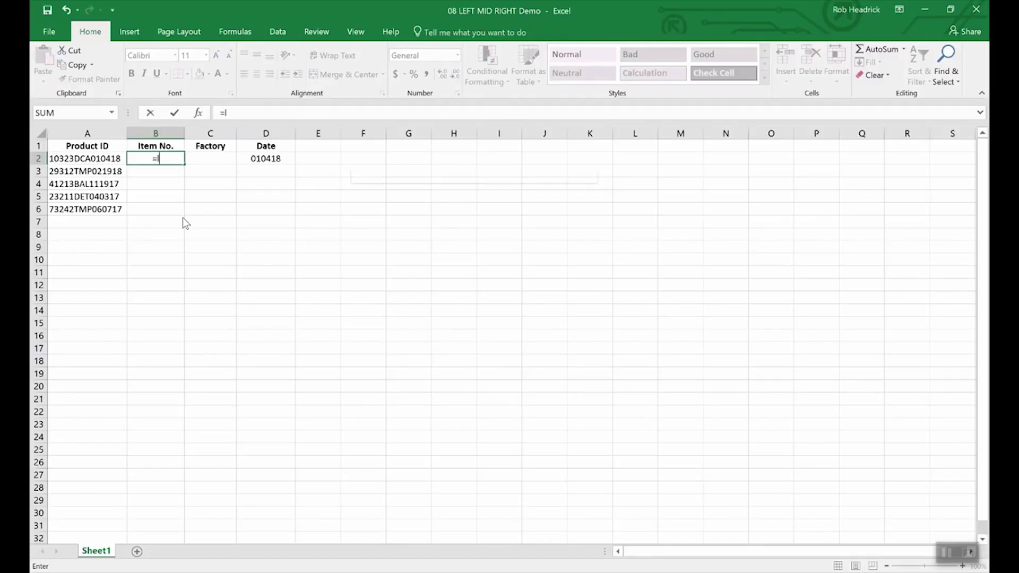
pyautogui.write('eft')
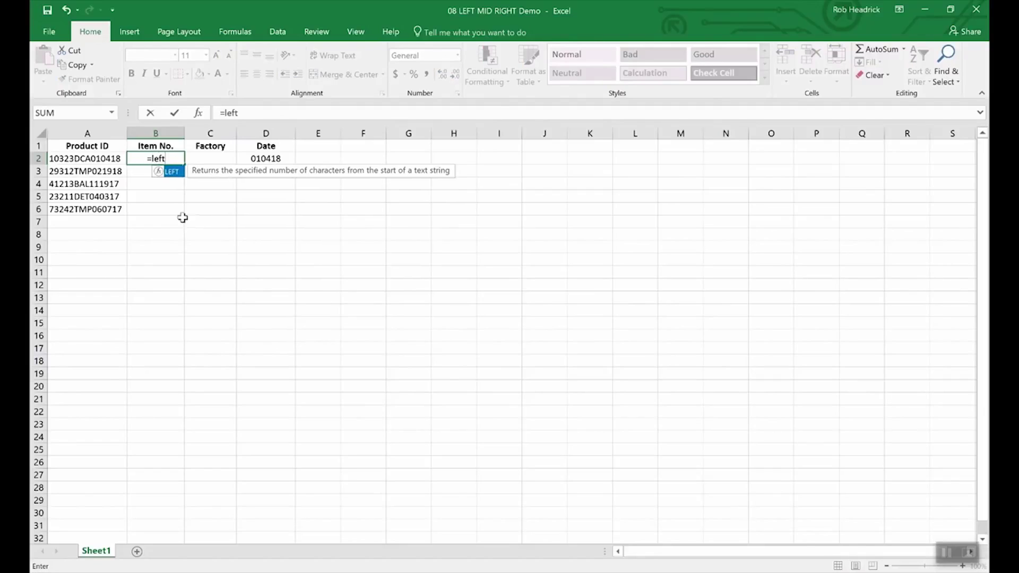
pyautogui.write('(a2')
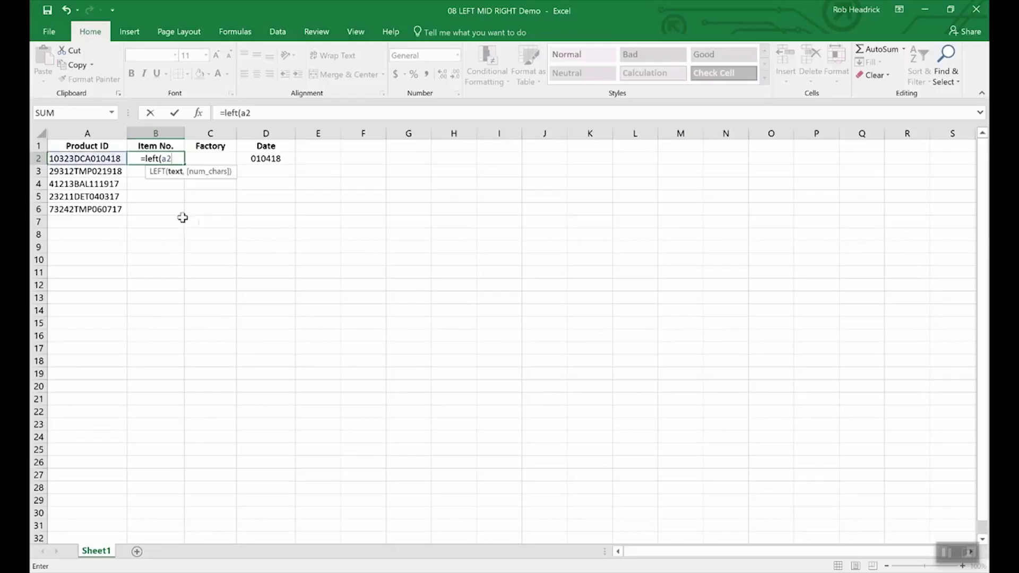
pyautogui.write(',')
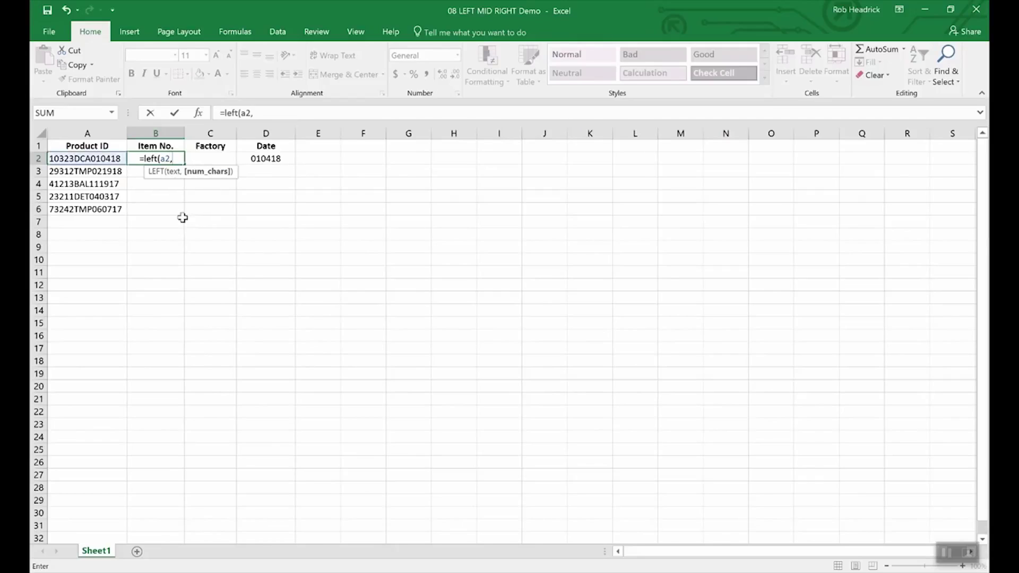
pyautogui.write('5')
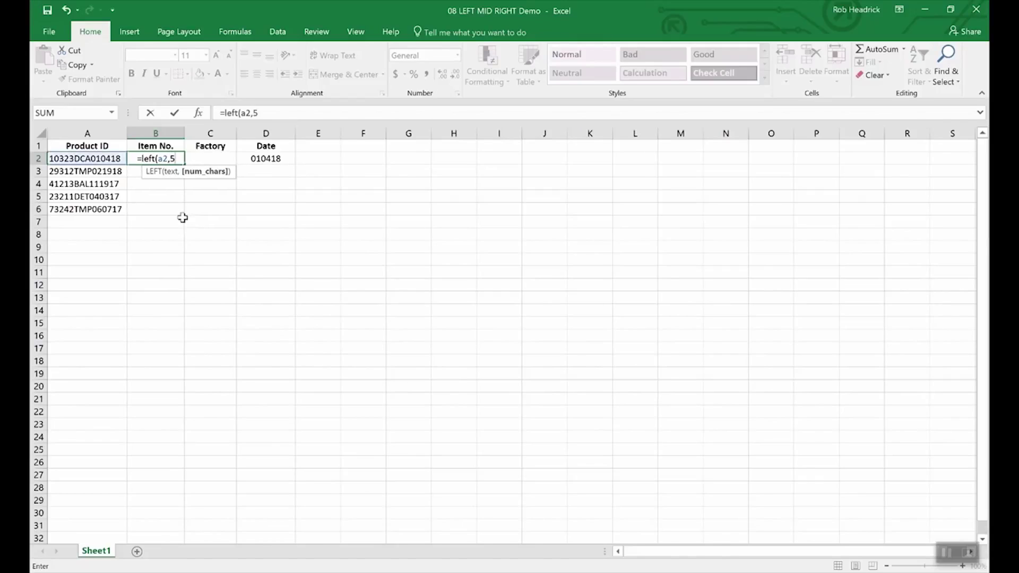
pyautogui.write(')')
pyautogui.press('Return')
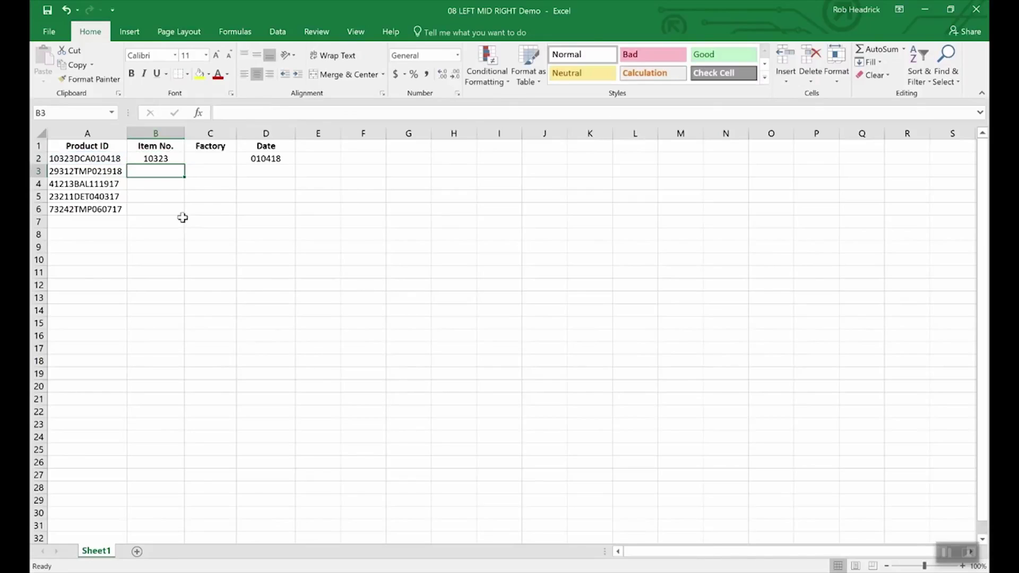
pyautogui.press('Up')
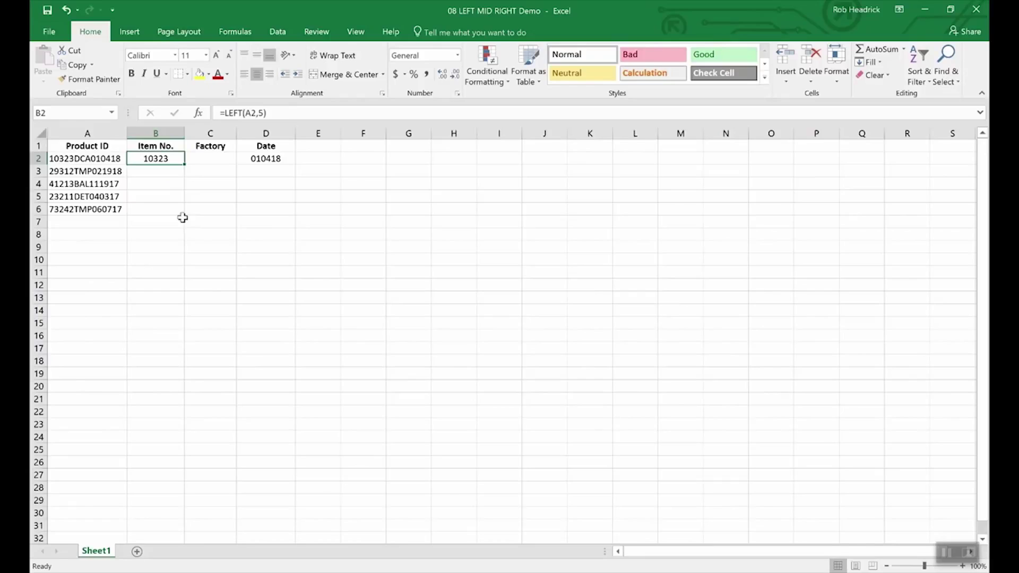
pyautogui.press('Right')
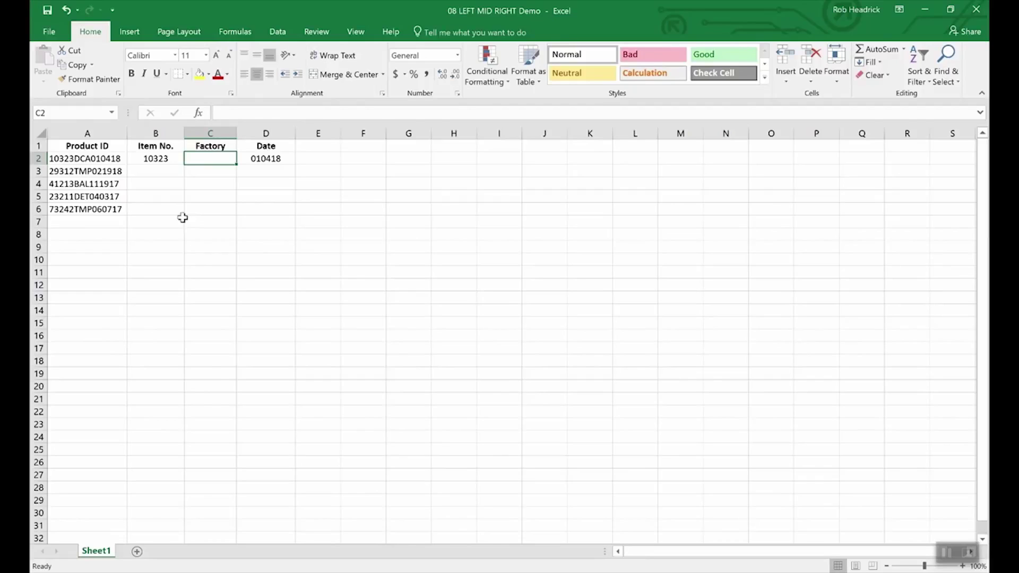
# Enter =MID(A2,6,3) in C2 so the Factory cell returns DCA
pyautogui.write('=m')
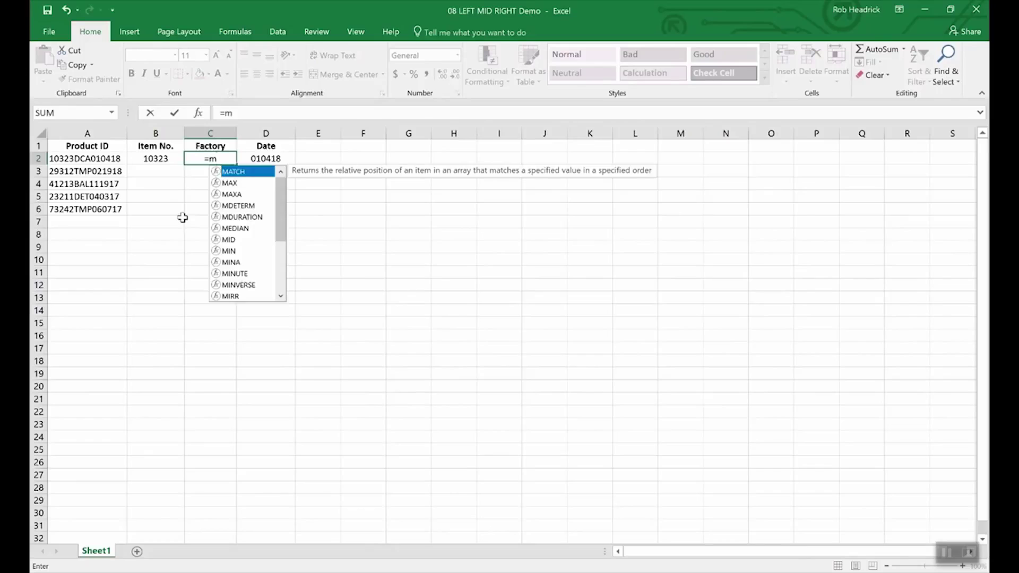
pyautogui.write('id(a')
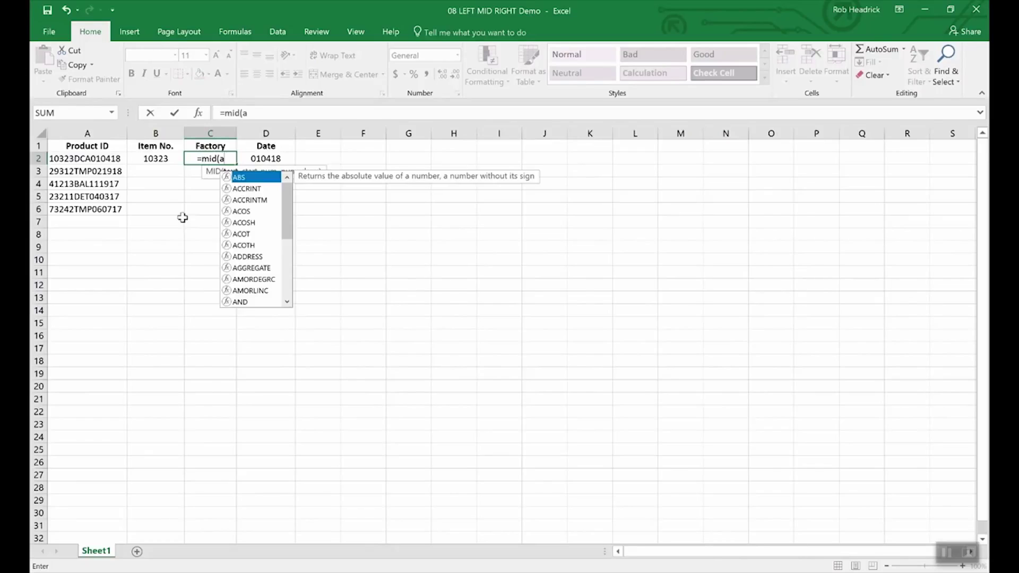
pyautogui.write('2,')
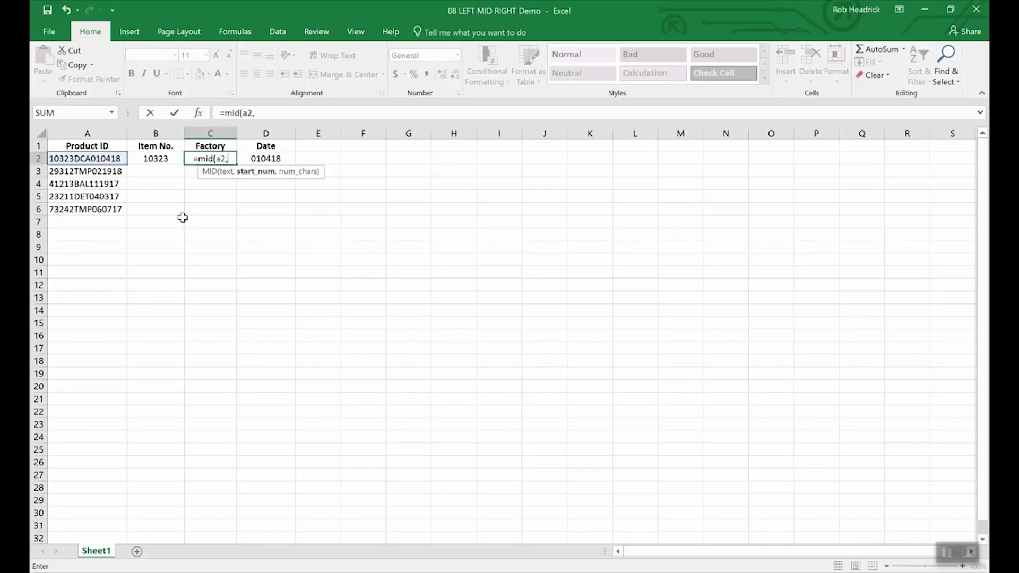
pyautogui.write('6')
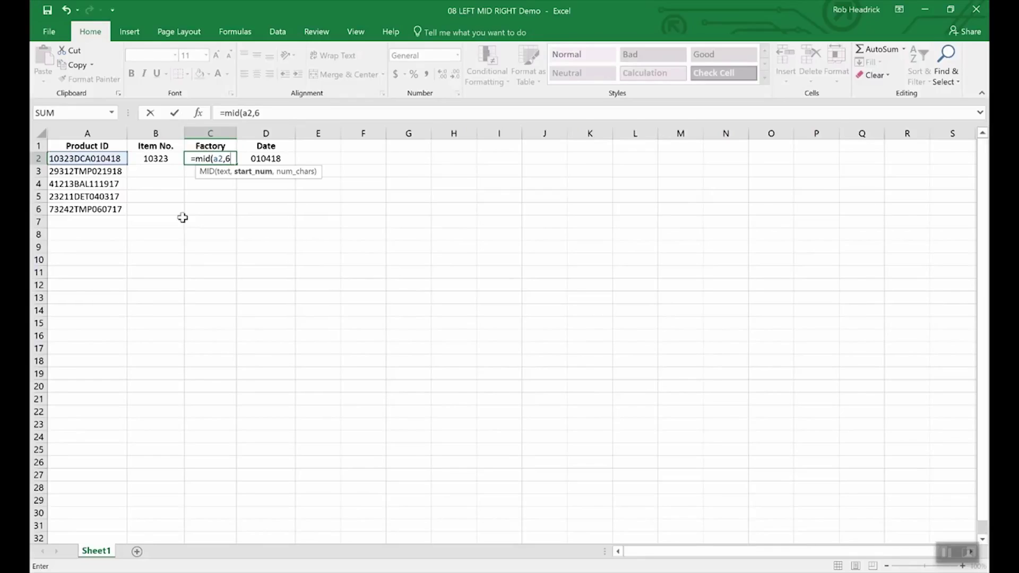
pyautogui.write(',')
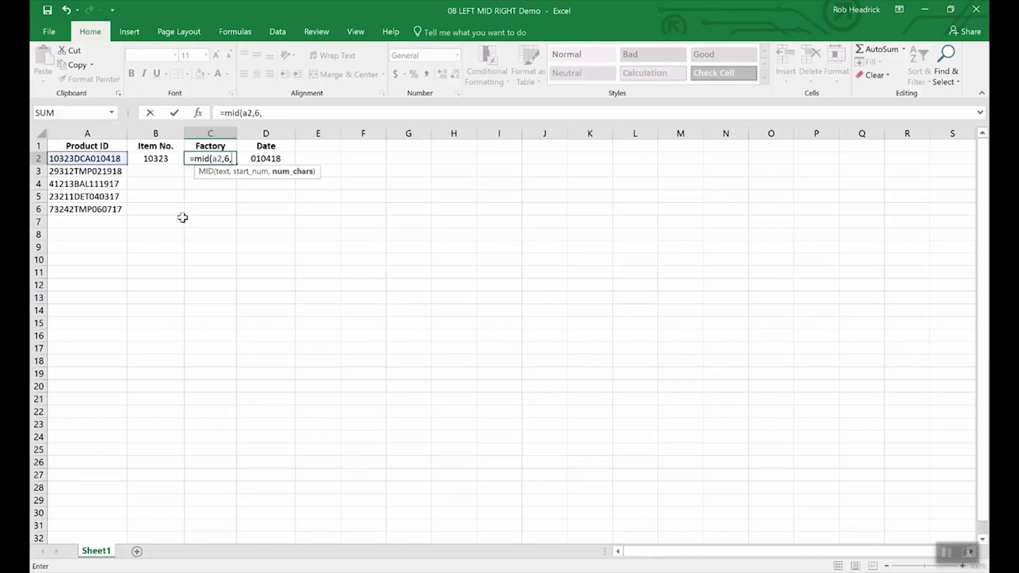
pyautogui.write('3')
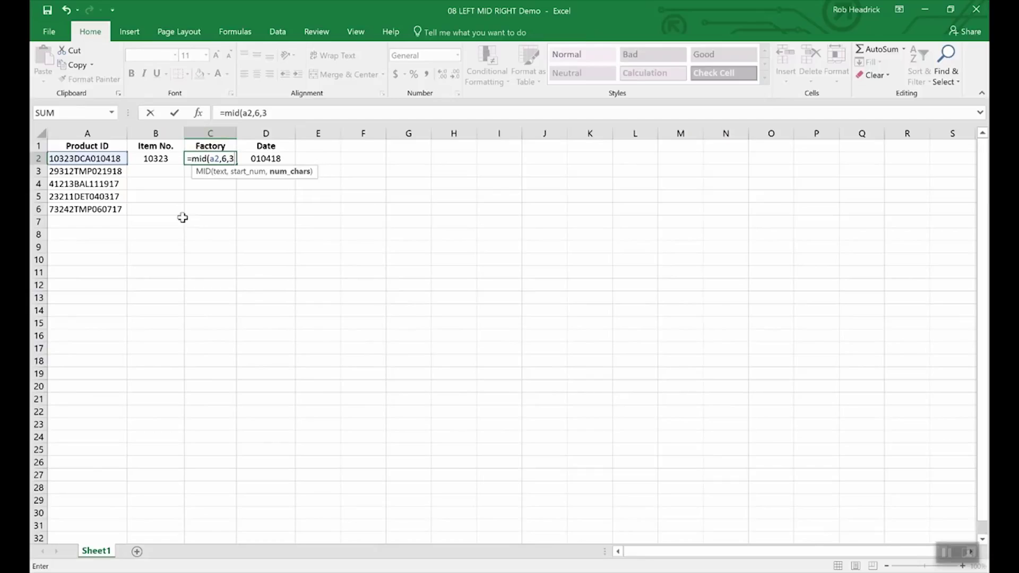
pyautogui.press('Return')
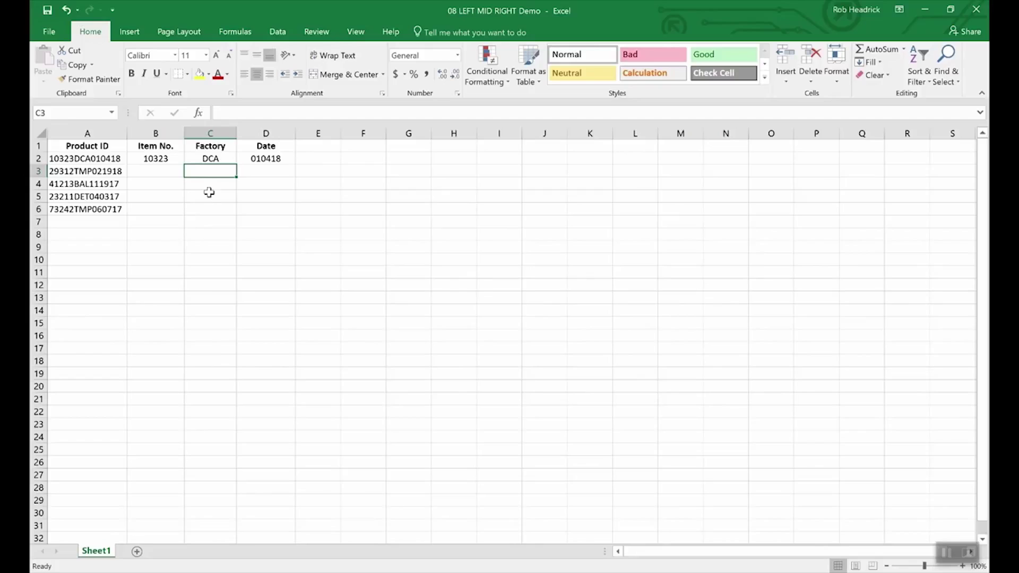
# Copy C2's MID formula down to C6, producing TMP, BAL, DET and TMP
pyautogui.click(218, 159)
pyautogui.moveTo(235, 164); pyautogui.dragTo(232, 217)
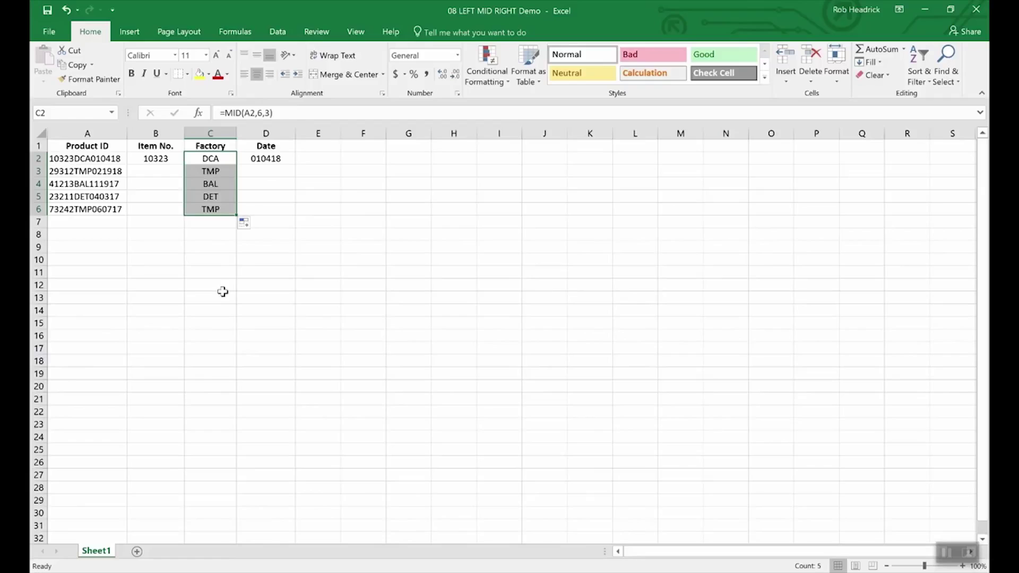
pyautogui.press('Left')
pyautogui.press('Left')
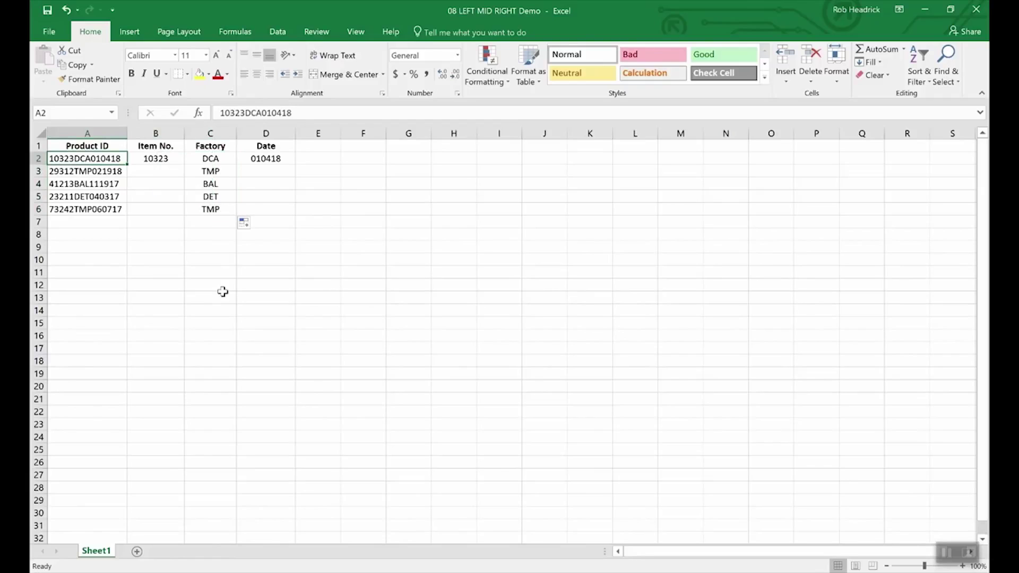
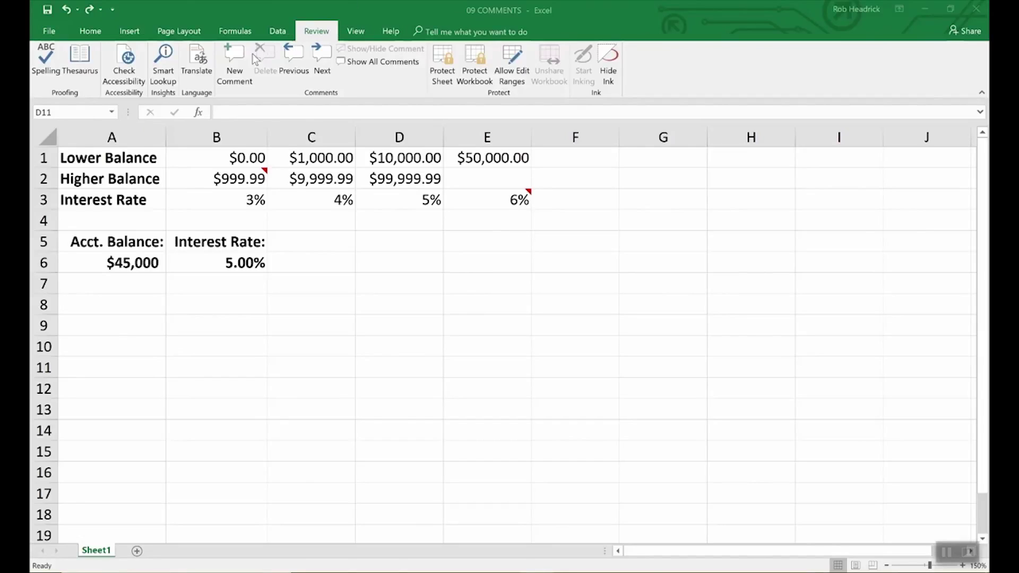
# Add the comment 'Remember to double check rates above.' to interest-rate cell B6
pyautogui.click(248, 263)
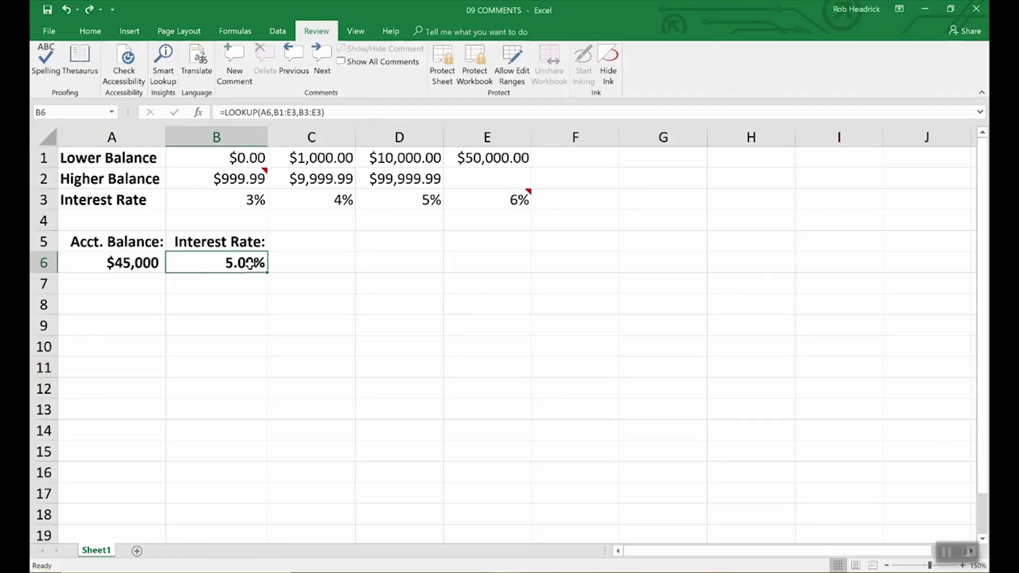
pyautogui.click(232, 59)
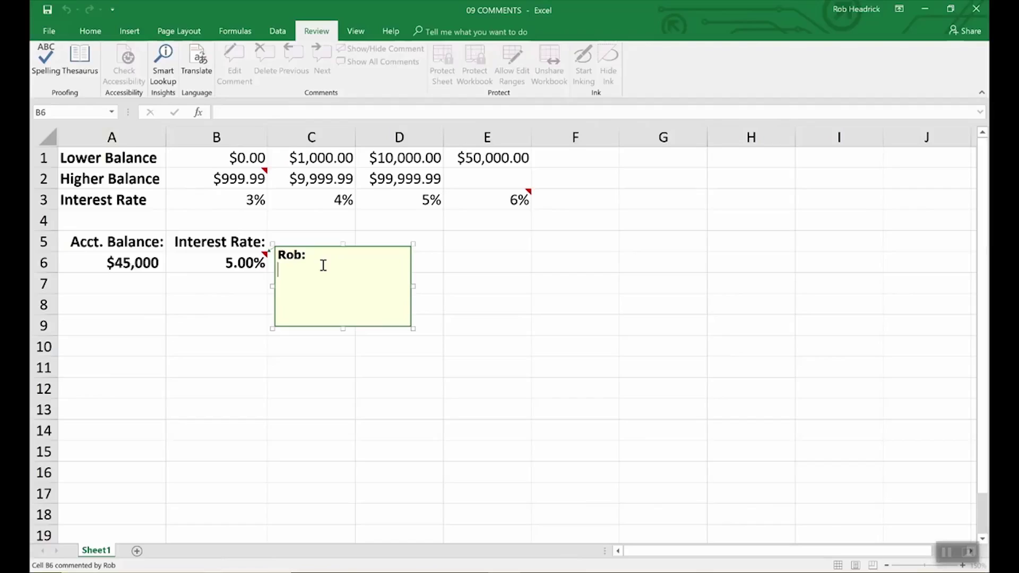
pyautogui.write('Rememb')
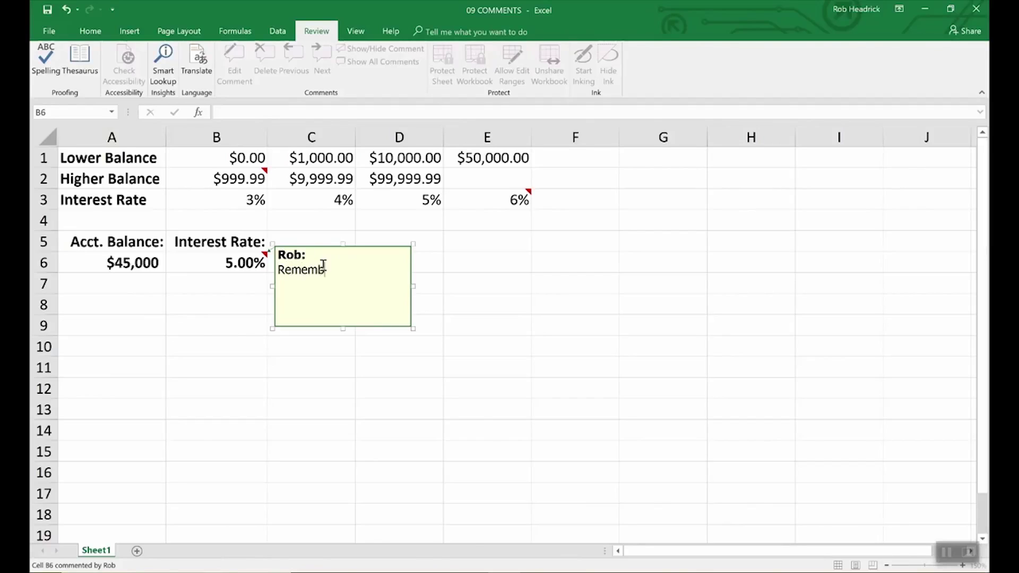
pyautogui.write('er to double check rates above.')
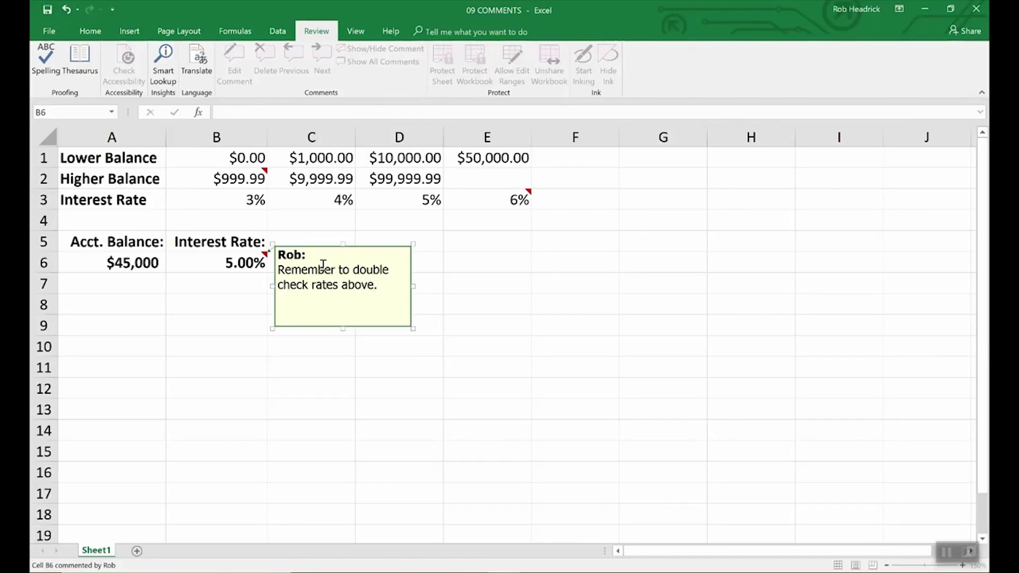
pyautogui.click(453, 263)
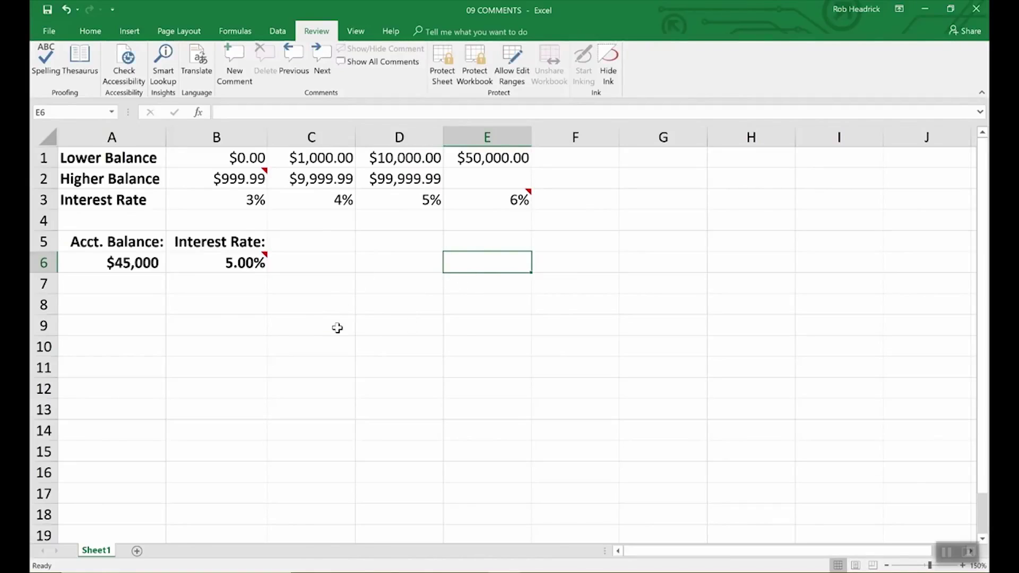
# Check that B6's comment appears and hides, ending with B6 selected again
pyautogui.moveTo(263, 261)
pyautogui.click(260, 261)
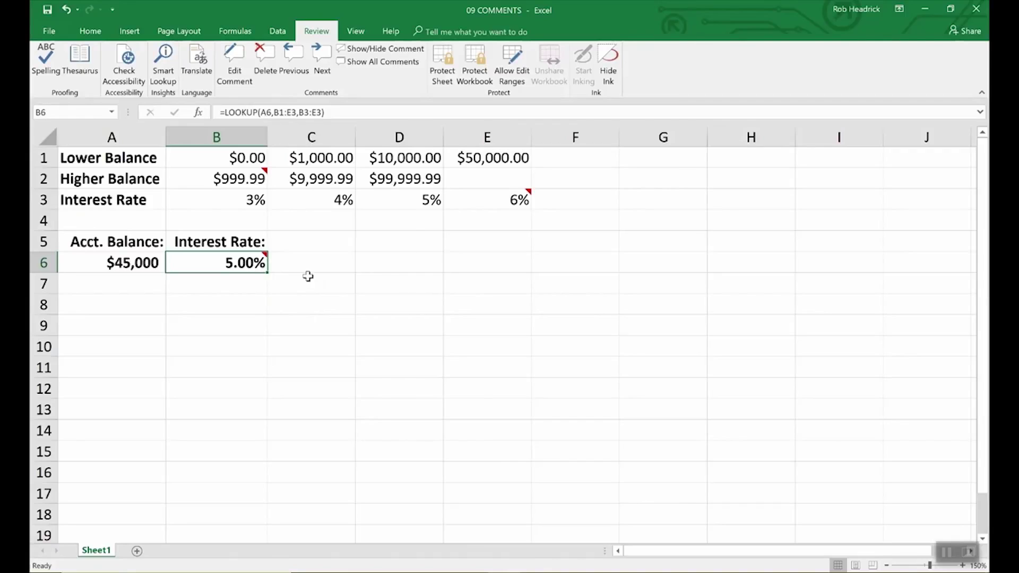
pyautogui.click(307, 277)
pyautogui.click(261, 261)
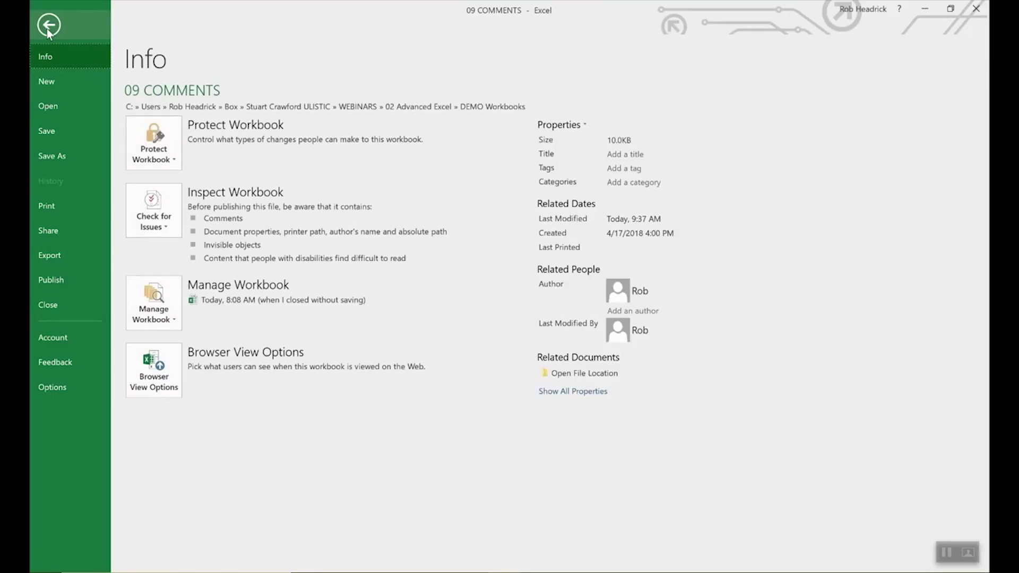
# Review the user name that signs comments in Excel Options, then close the options
pyautogui.click(53, 384)
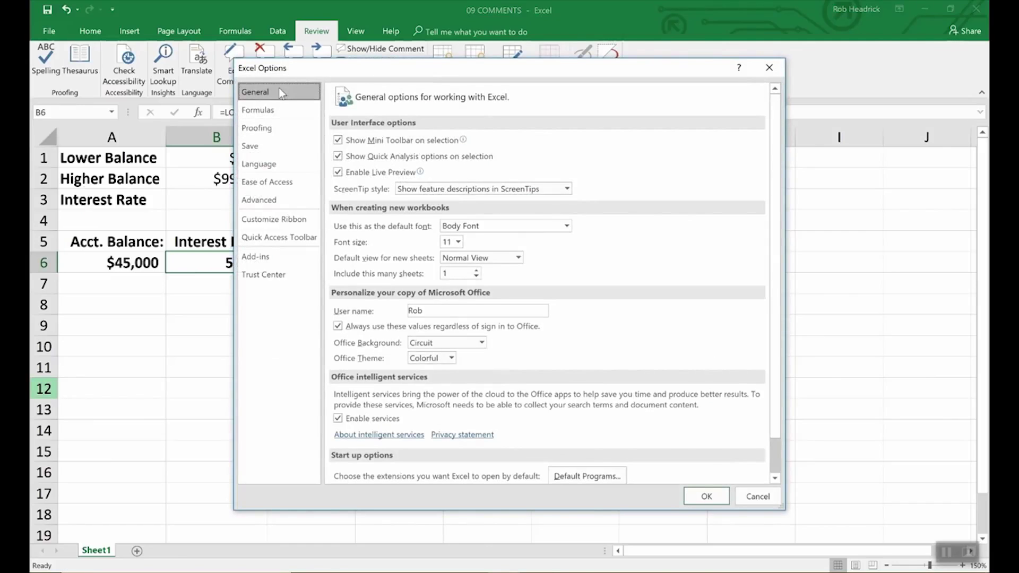
pyautogui.click(430, 312)
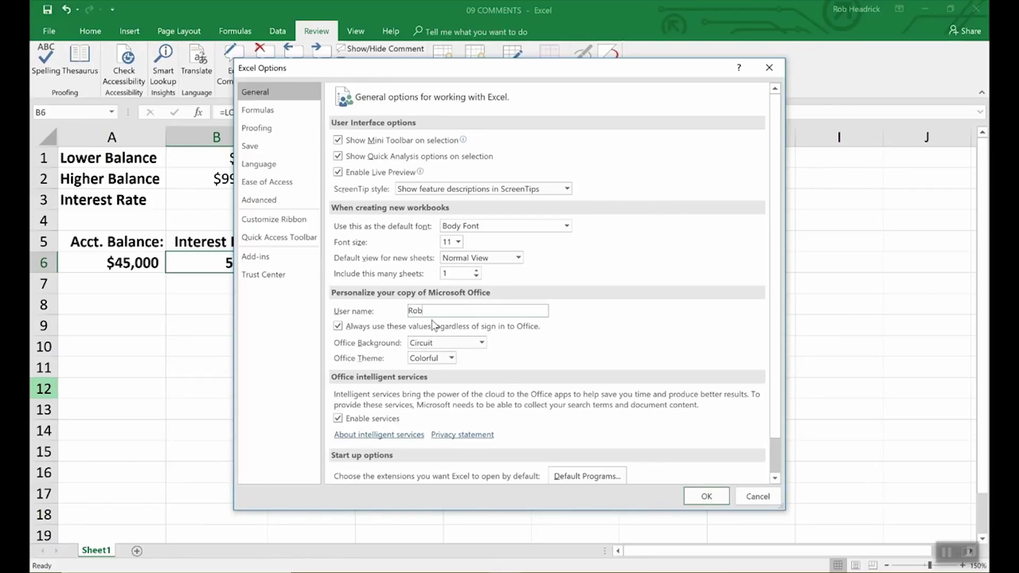
pyautogui.click(699, 498)
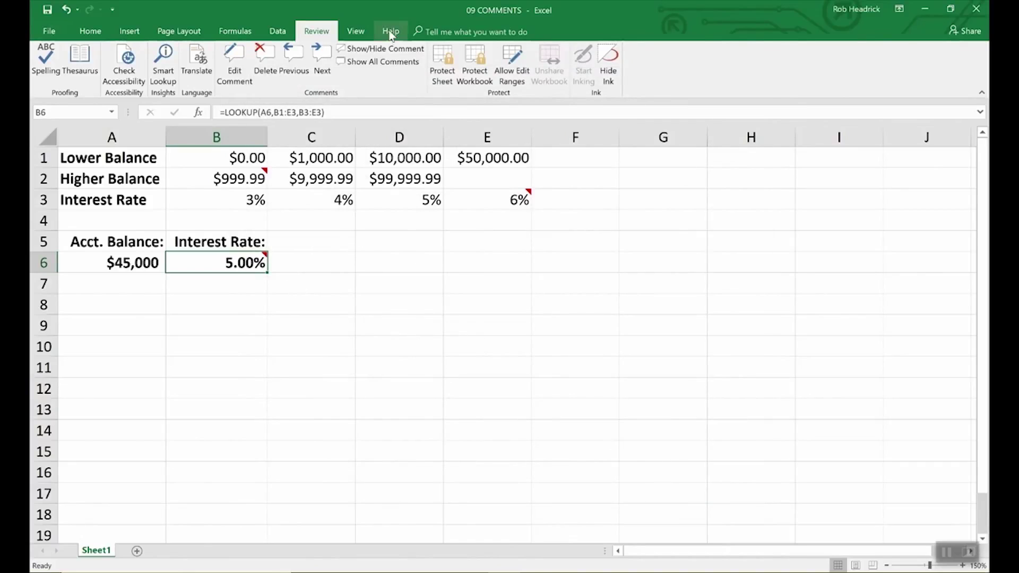
# Keep B6's comment always displayed and check its Format Comment settings without changing them
pyautogui.click(389, 49)
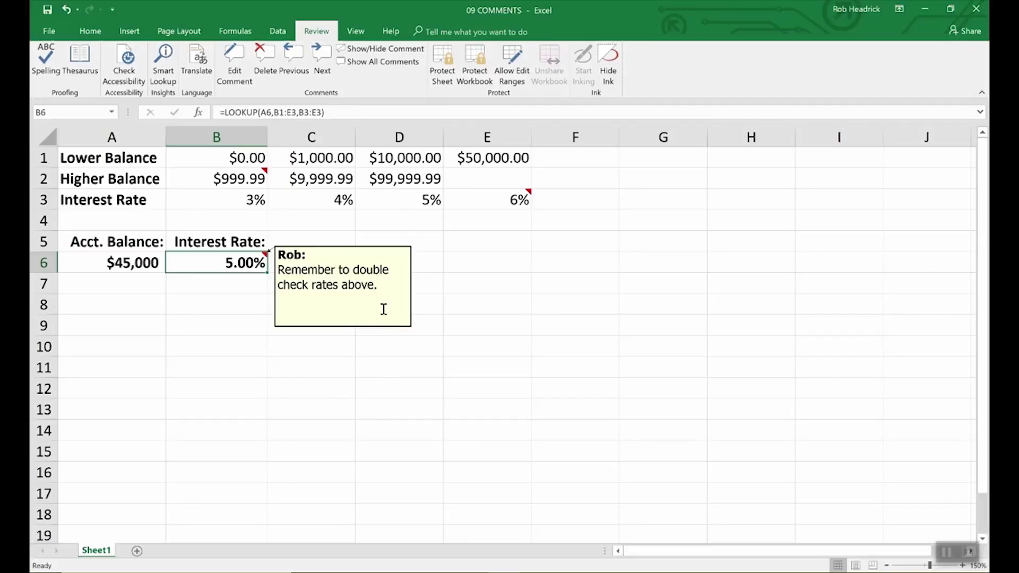
pyautogui.rightClick(344, 285)
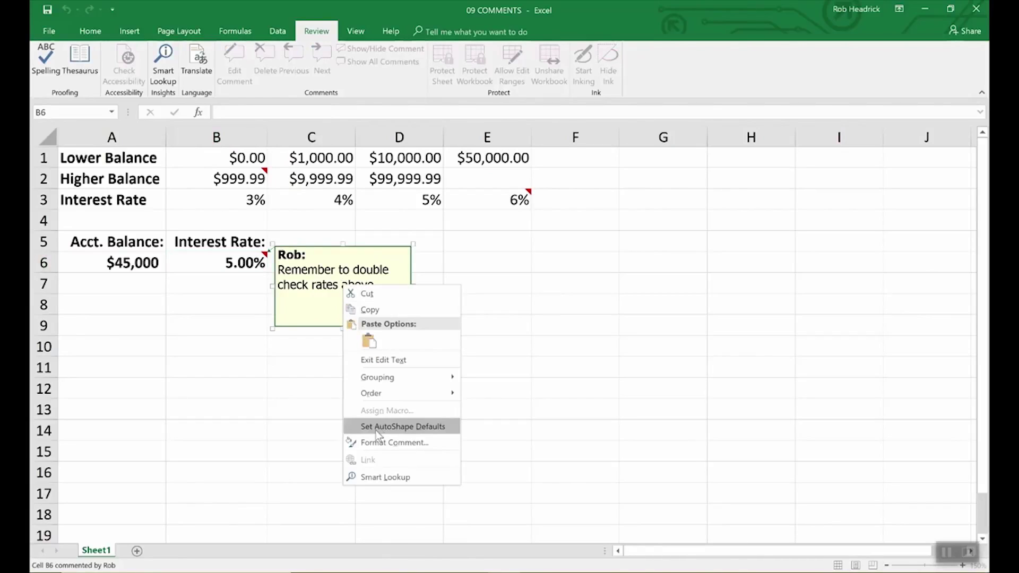
pyautogui.click(378, 448)
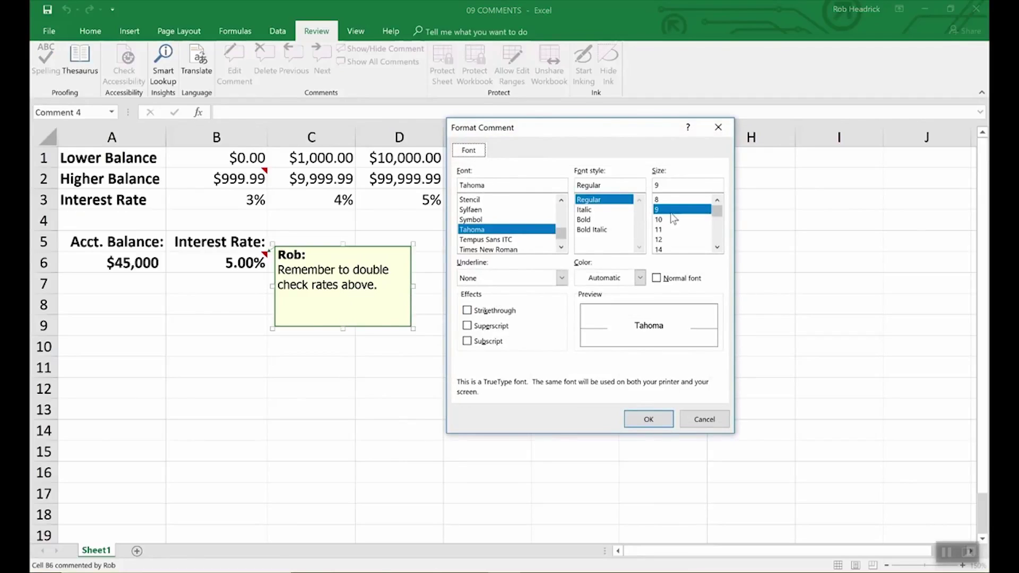
pyautogui.click(704, 419)
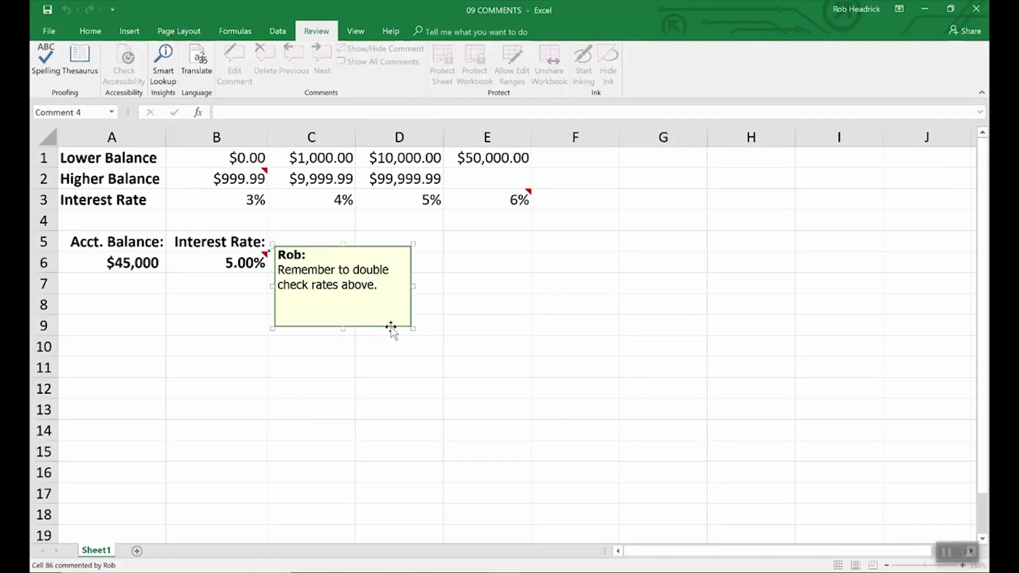
pyautogui.rightClick(390, 327)
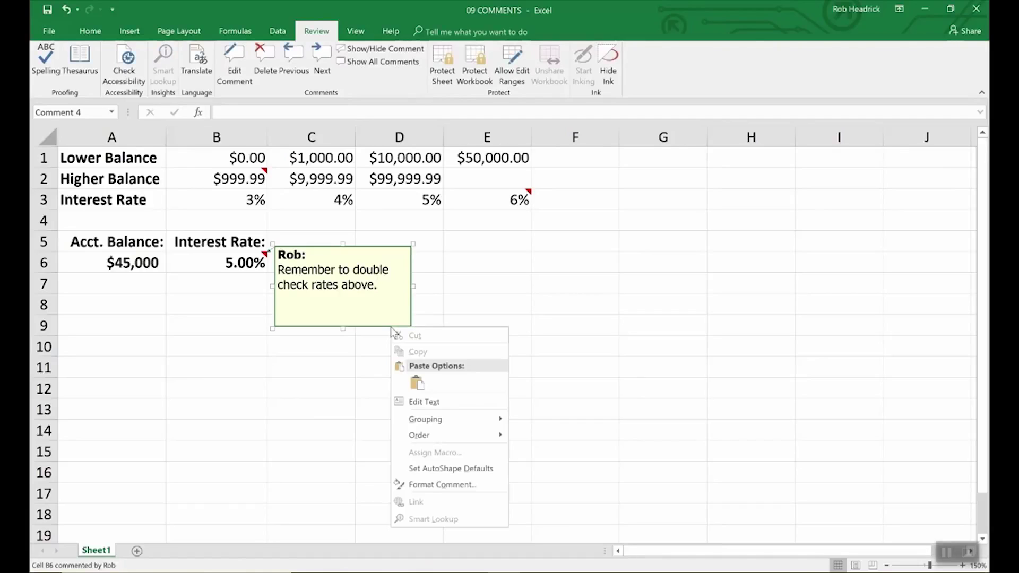
# Change the B6 comment's fill color to light turquoise under Colors and Lines
pyautogui.click(422, 484)
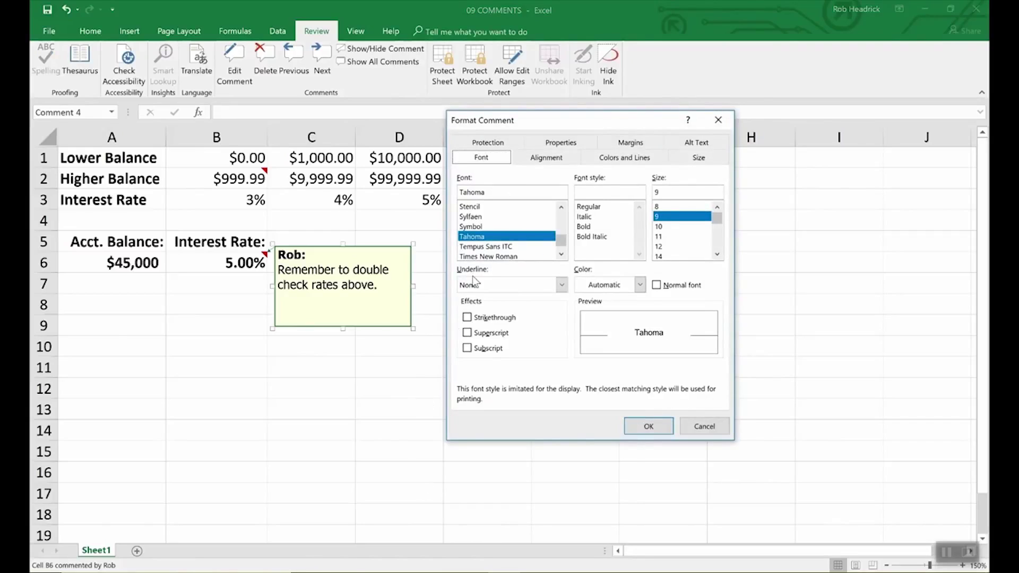
pyautogui.click(627, 163)
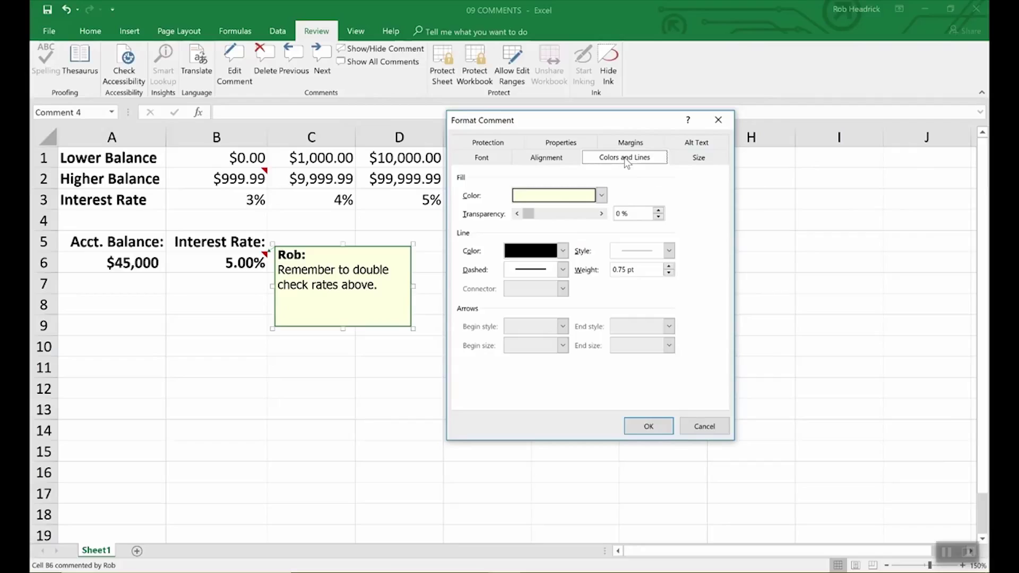
pyautogui.click(602, 196)
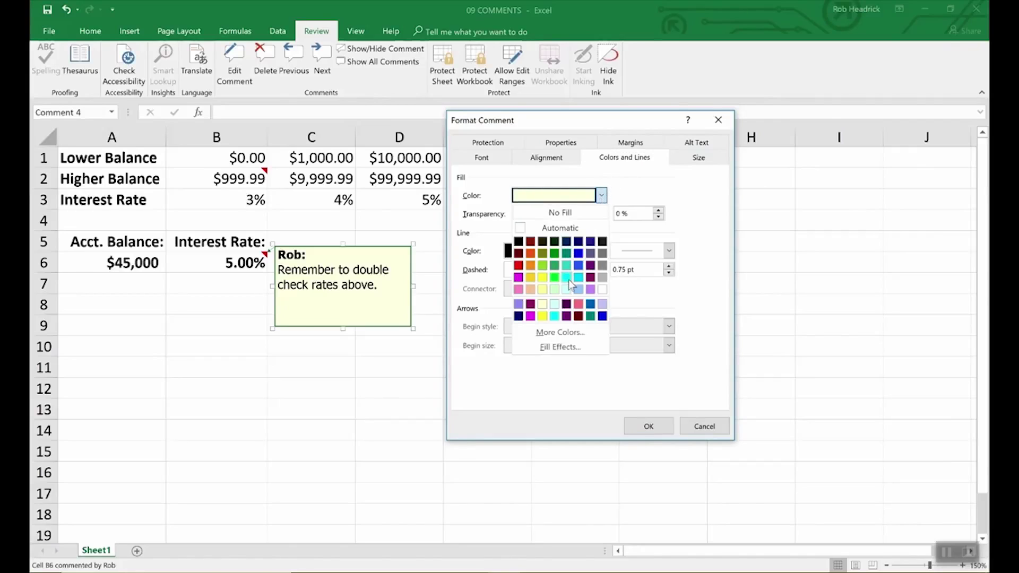
pyautogui.click(567, 288)
pyautogui.click(664, 426)
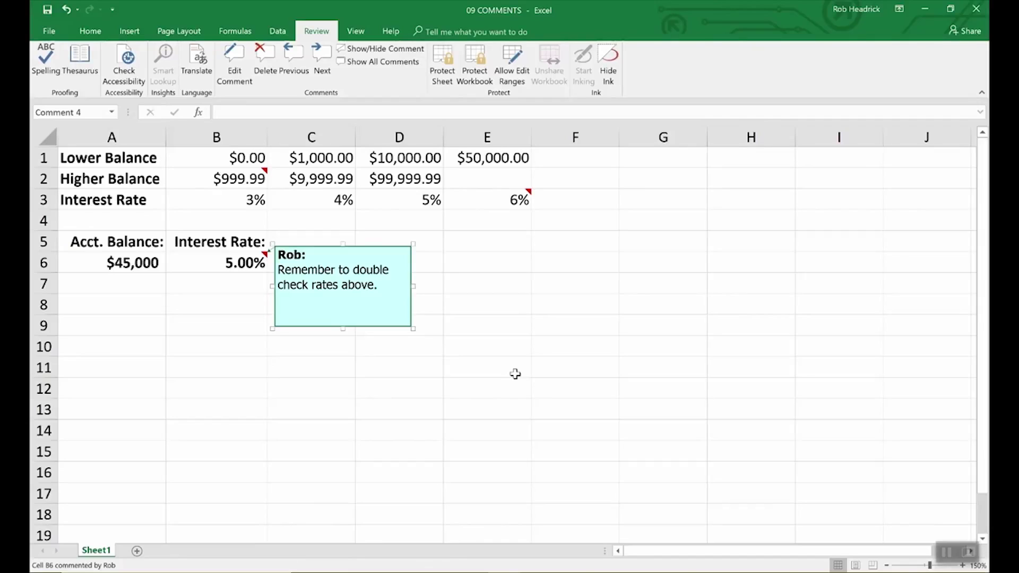
# Read the existing comments on cells B2 and E3
pyautogui.click(515, 374)
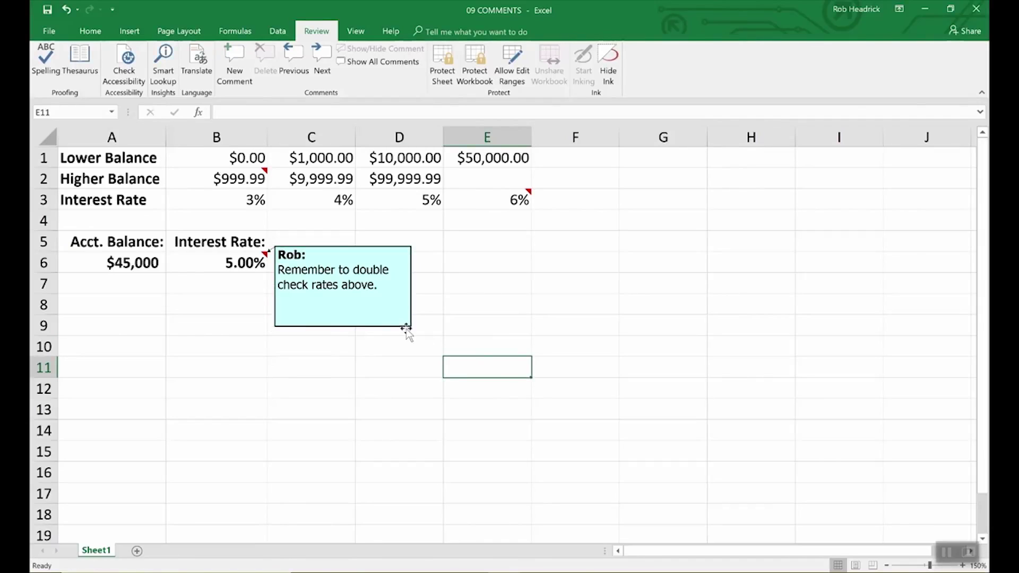
pyautogui.click(259, 177)
pyautogui.click(523, 201)
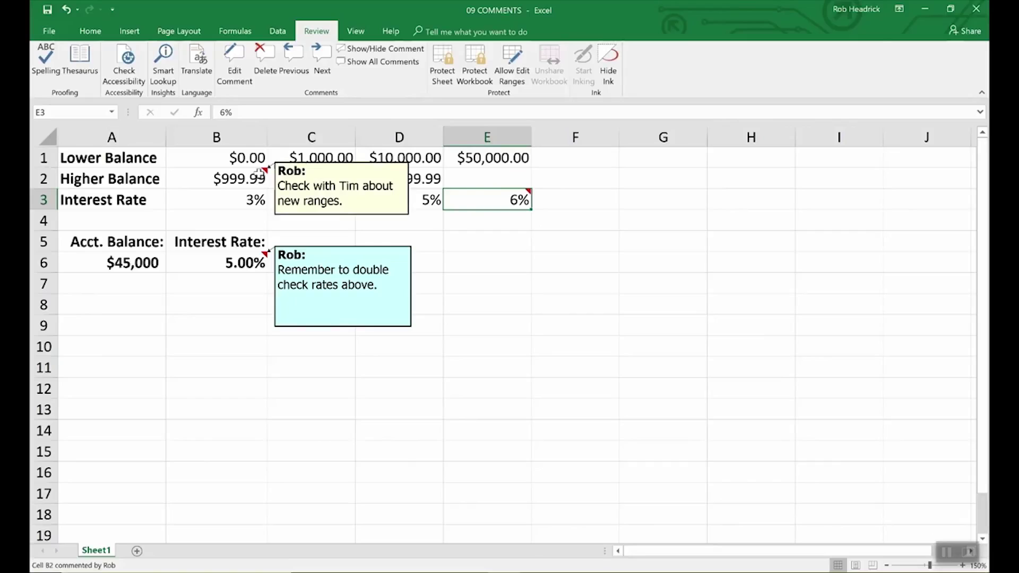
pyautogui.moveTo(487, 204)
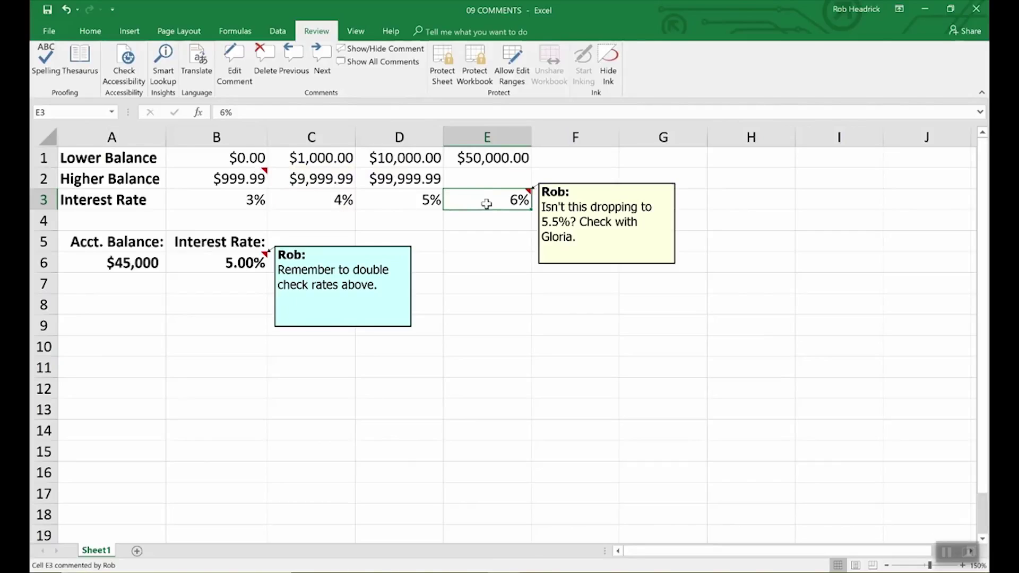
pyautogui.click(238, 179)
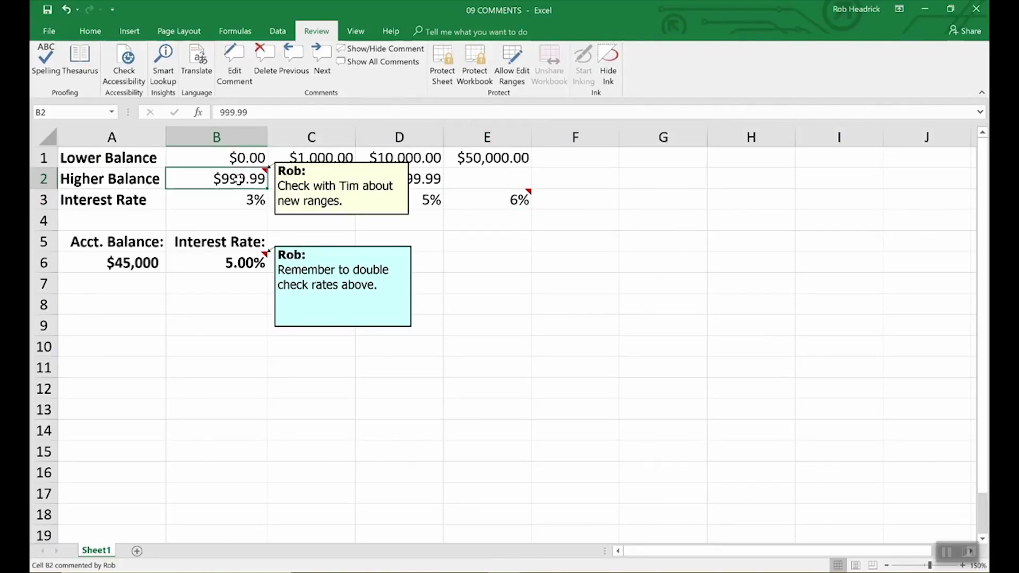
# Show all comments, then delete the comments on B6 and B2, keeping E3's
pyautogui.click(394, 63)
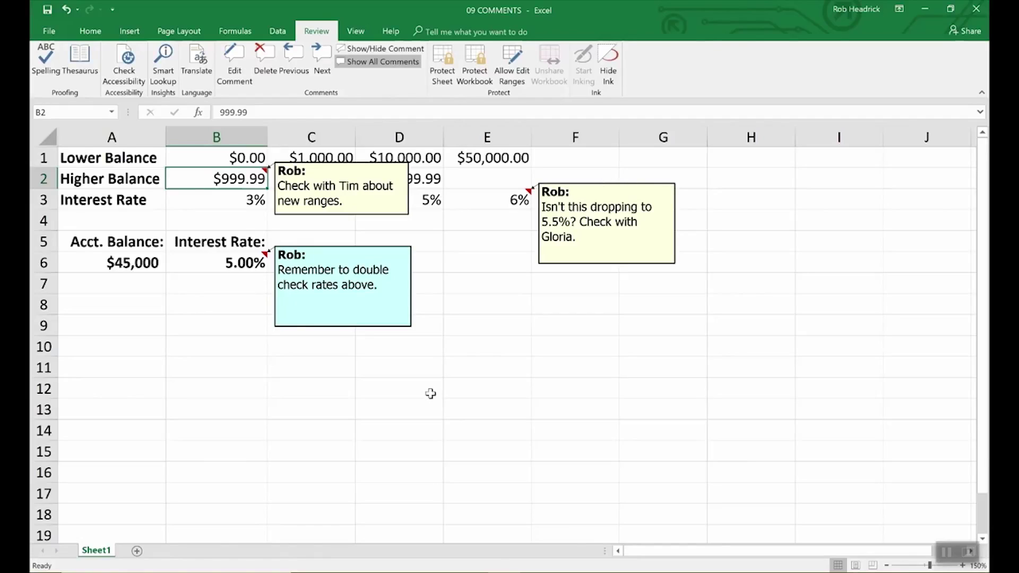
pyautogui.click(238, 264)
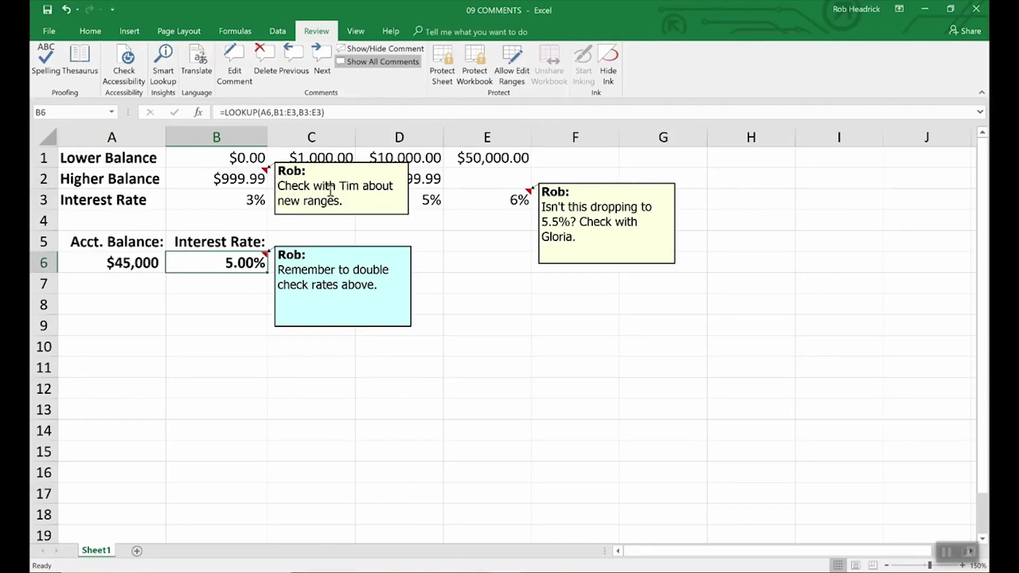
pyautogui.click(264, 55)
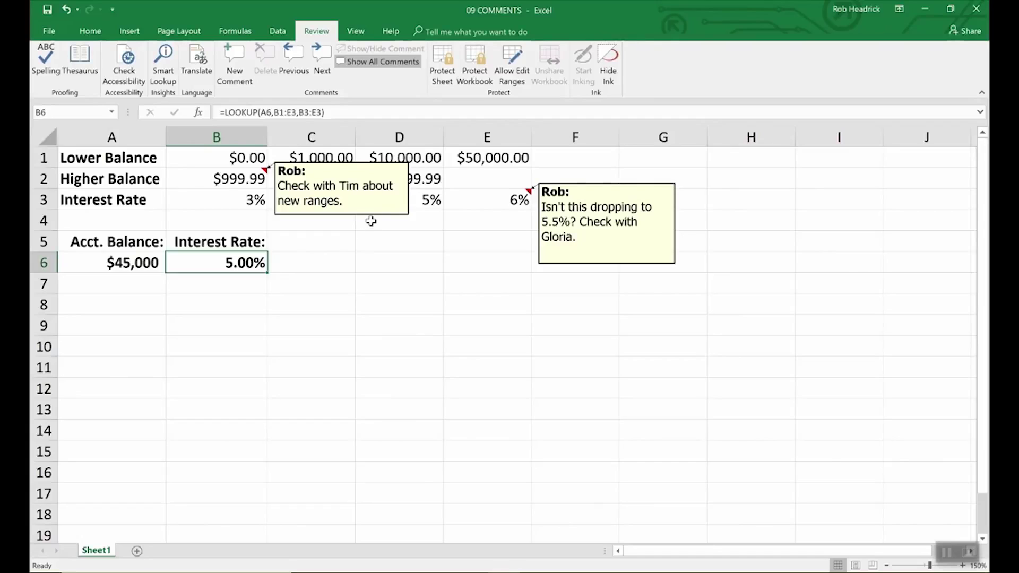
pyautogui.click(373, 215)
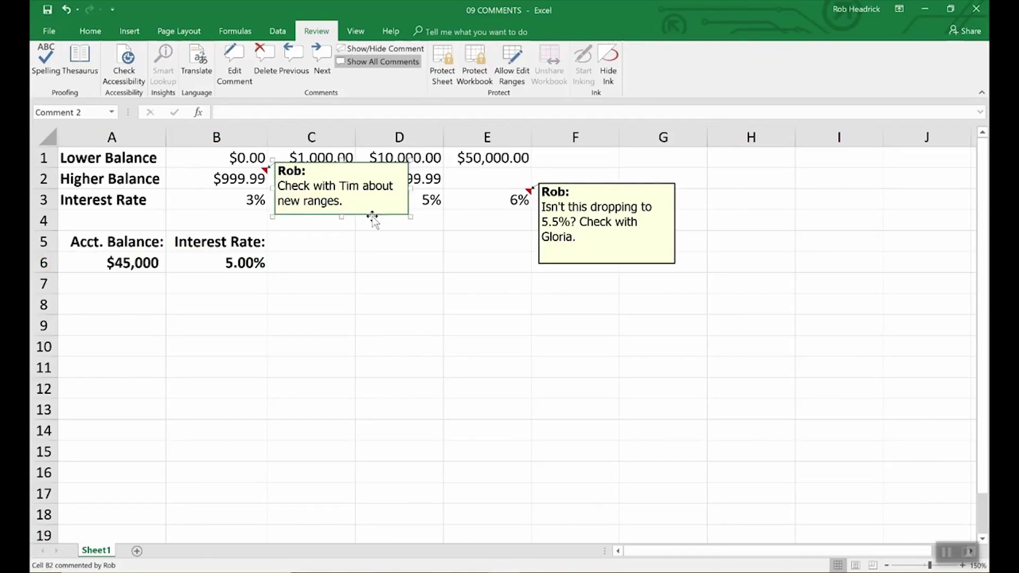
pyautogui.press('Delete')
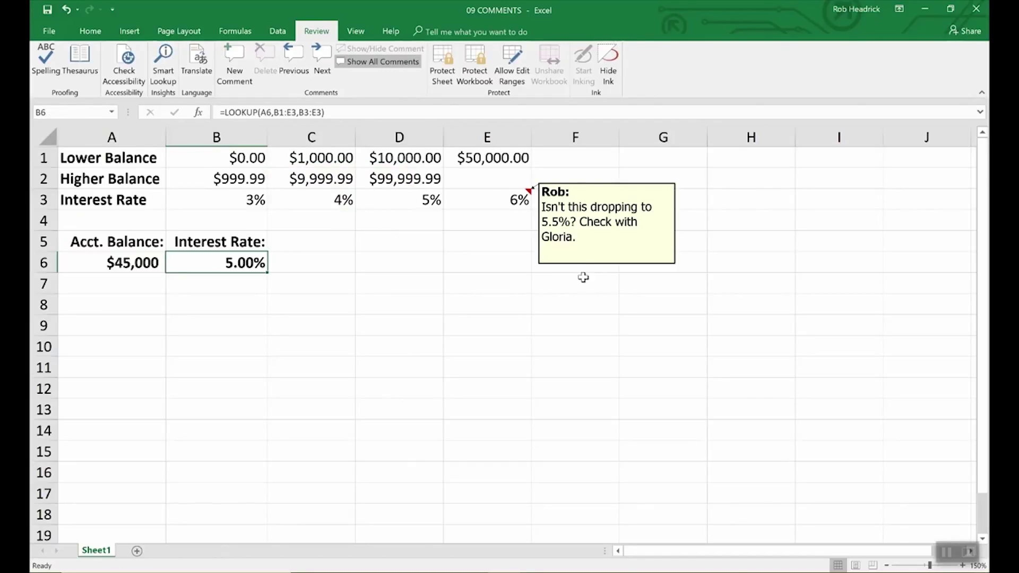
pyautogui.click(595, 265)
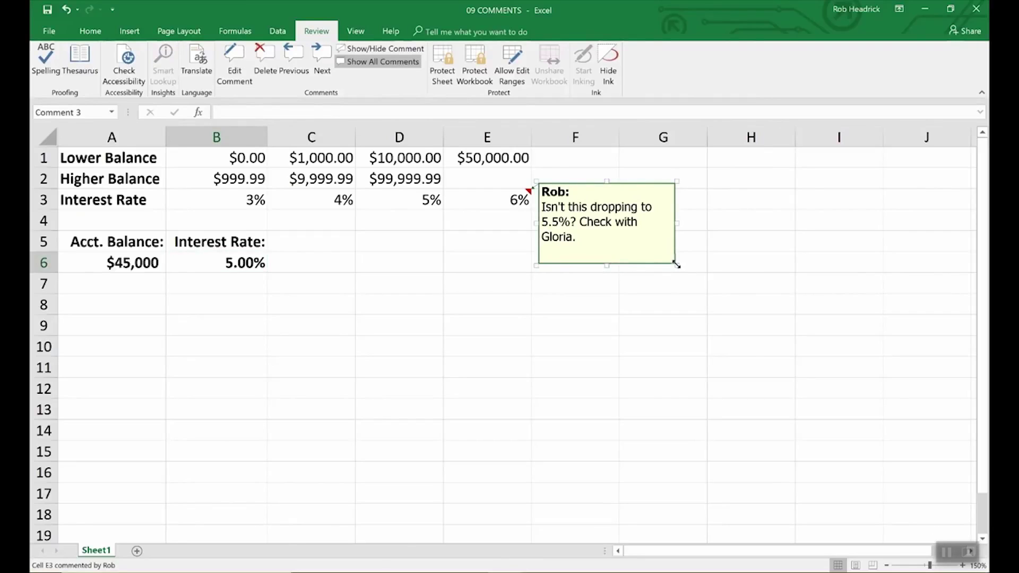
# Shrink E3's comment box by dragging its corner so it fits the text
pyautogui.moveTo(677, 265); pyautogui.dragTo(784, 399)
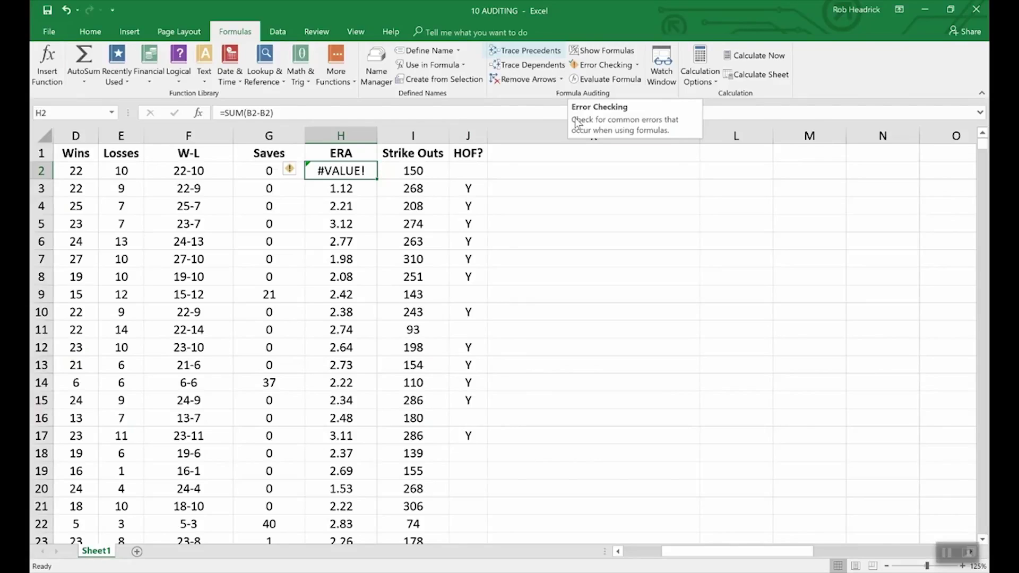
# Trace precedents for F2's 22-10 W-L value, linking it to Wins D2 and Losses E2
pyautogui.click(200, 171)
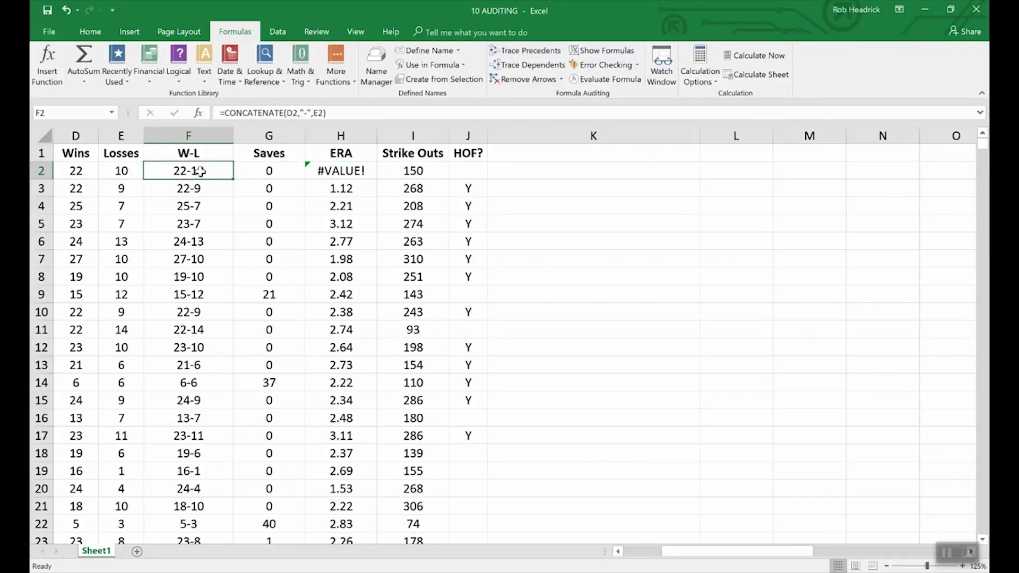
pyautogui.click(519, 53)
pyautogui.moveTo(710, 551); pyautogui.dragTo(672, 561)
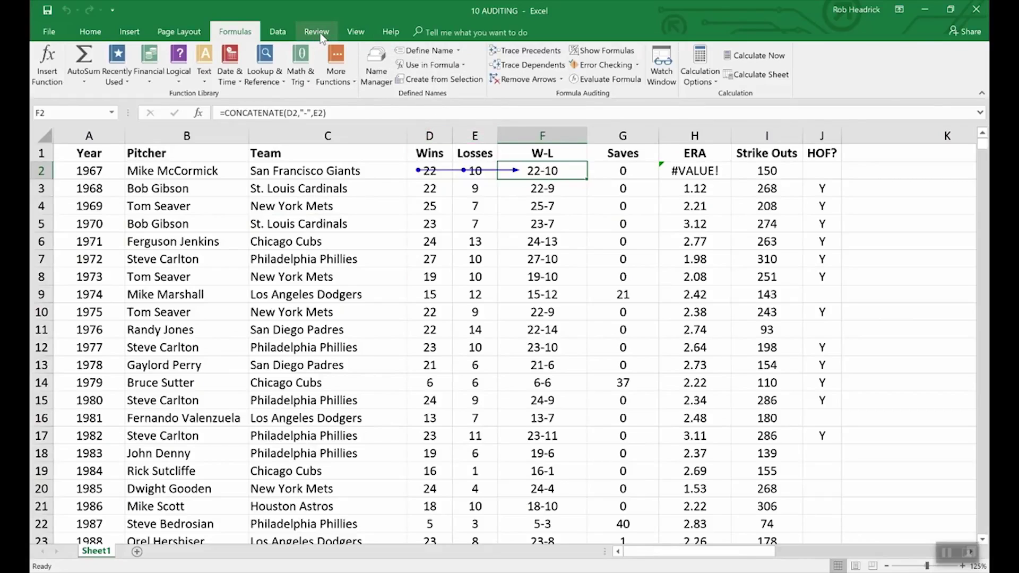
# Switch to the 09 COMMENTS workbook from the View tab's Switch Windows list
pyautogui.click(356, 32)
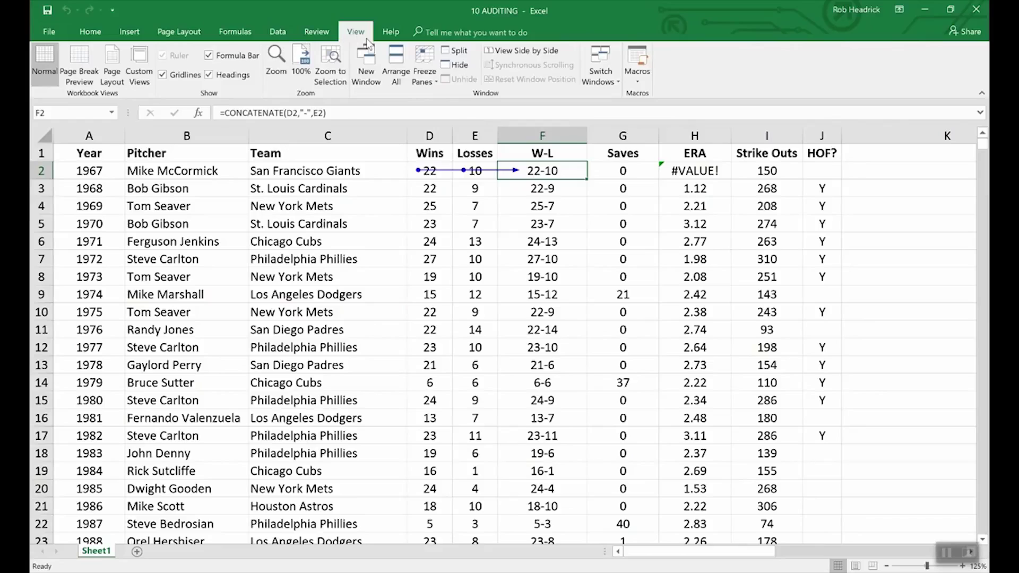
pyautogui.click(610, 70)
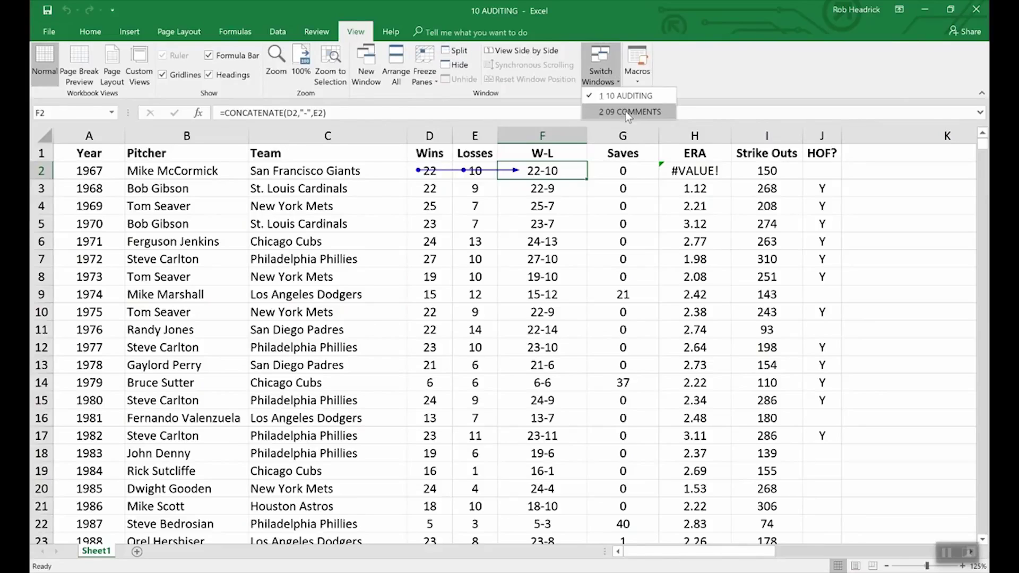
pyautogui.click(625, 110)
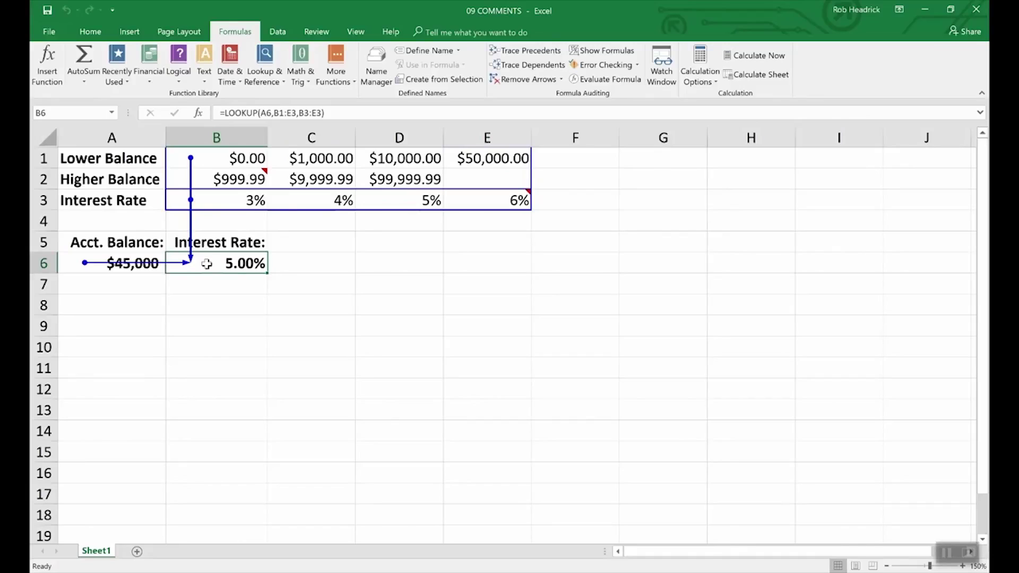
# Remove tracer arrows in 09 COMMENTS and 10 AUDITING, then show formulas on the pitcher sheet
pyautogui.click(528, 80)
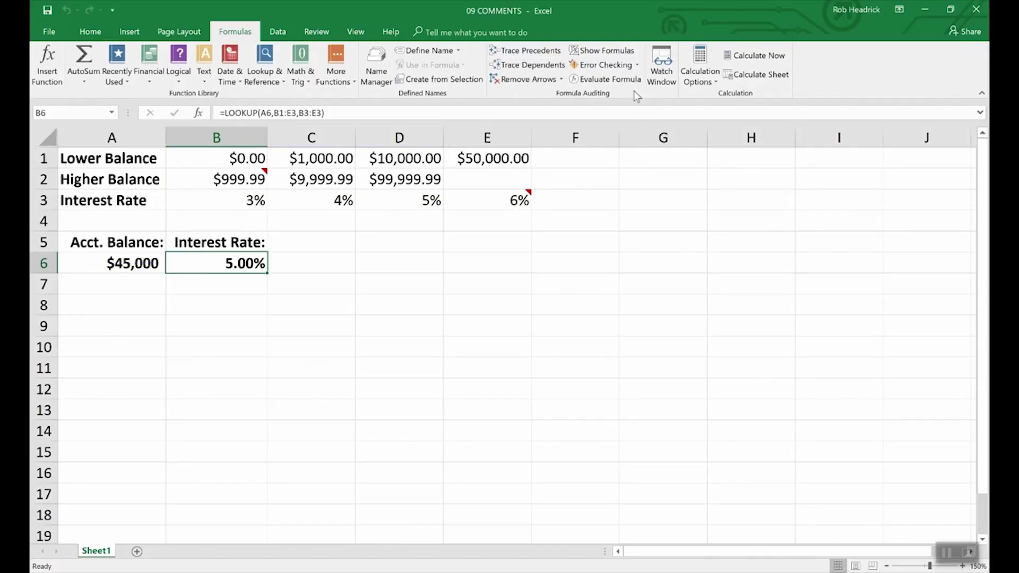
pyautogui.click(354, 32)
pyautogui.click(605, 70)
pyautogui.click(605, 89)
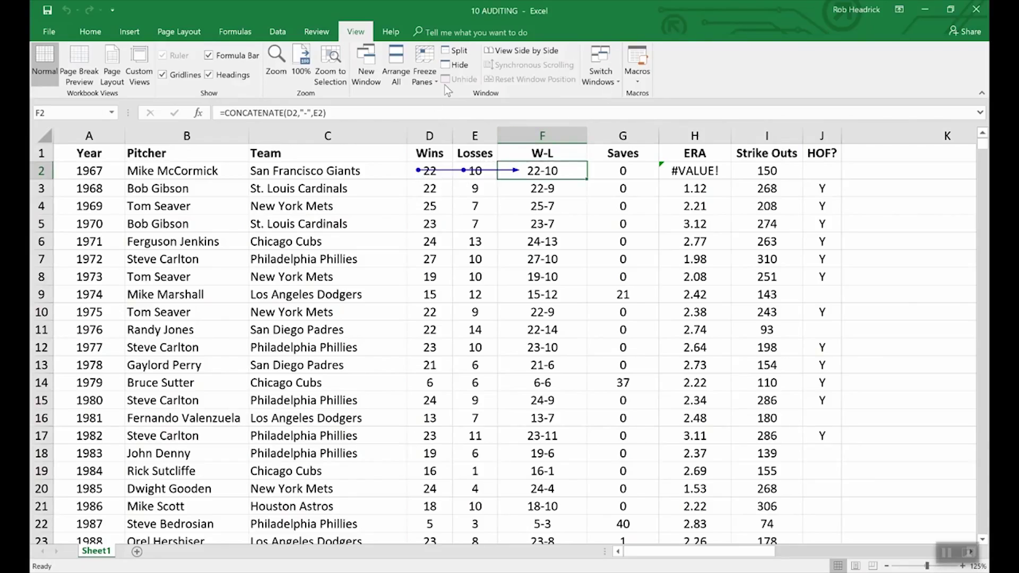
pyautogui.click(235, 32)
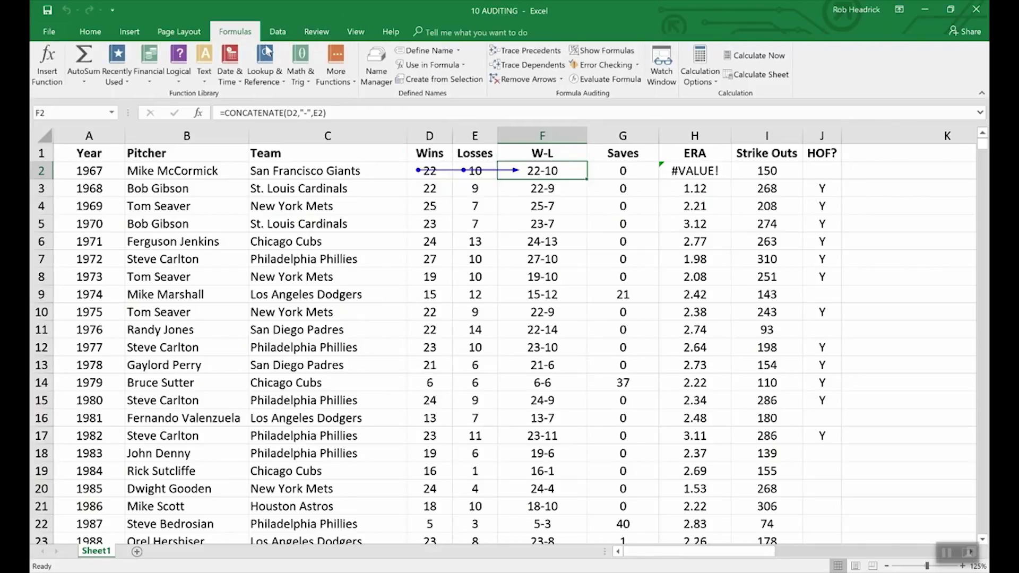
pyautogui.click(531, 81)
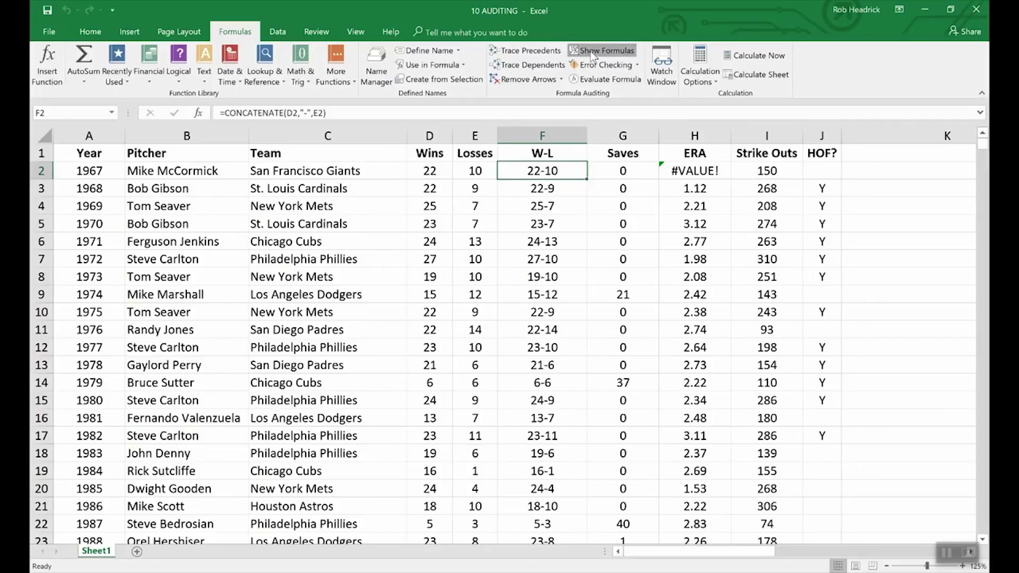
pyautogui.click(593, 56)
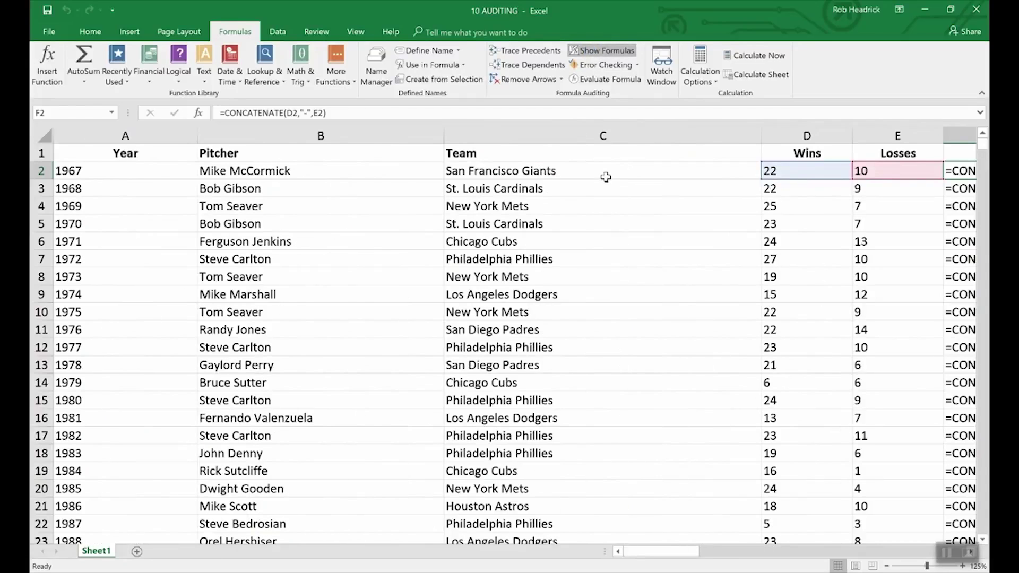
pyautogui.moveTo(676, 553); pyautogui.dragTo(709, 545)
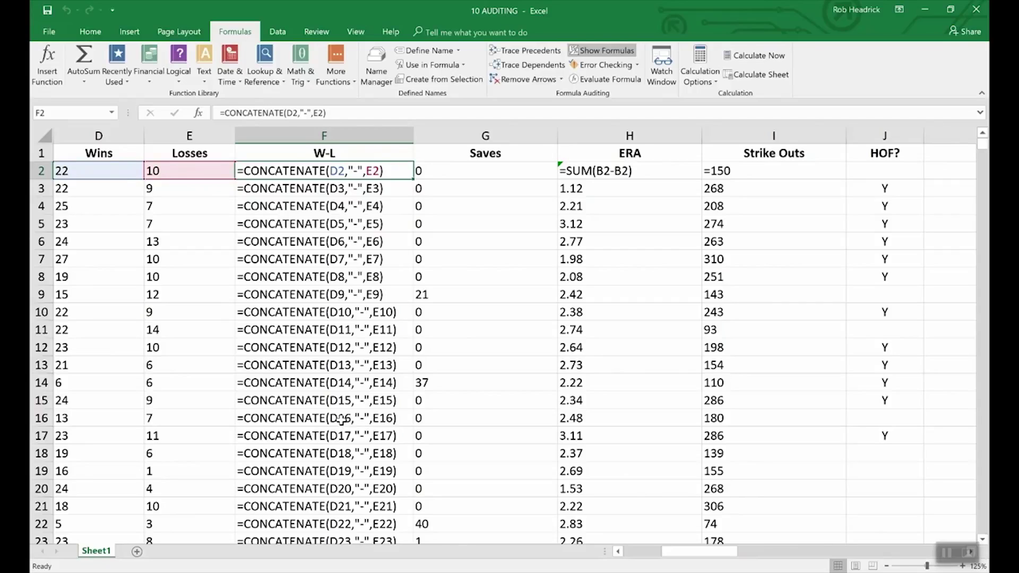
# Turn off Show Formulas and scroll back to column A so results display again
pyautogui.click(609, 51)
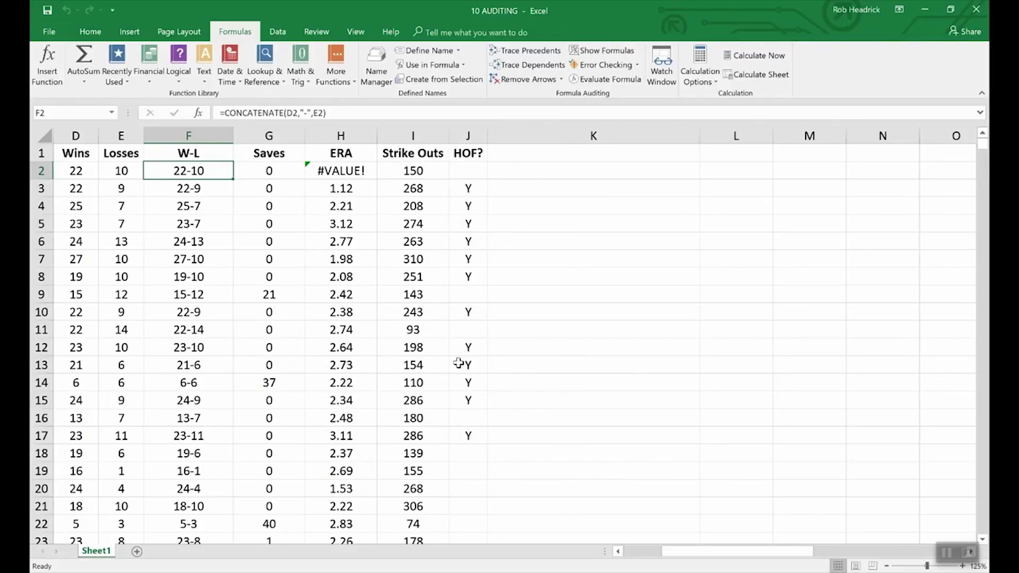
pyautogui.click(618, 552)
pyautogui.click(617, 551)
pyautogui.click(618, 552)
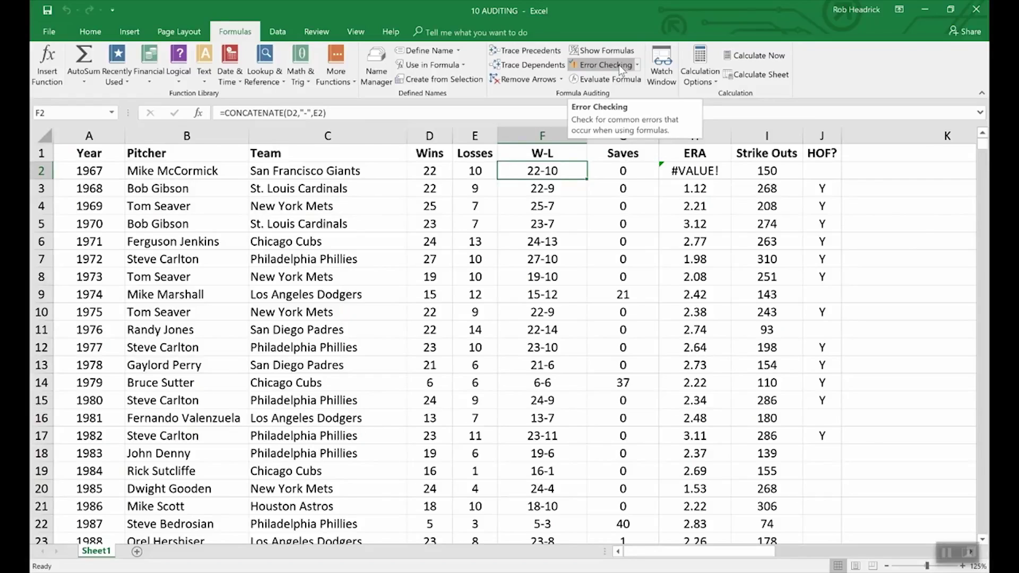
pyautogui.click(618, 65)
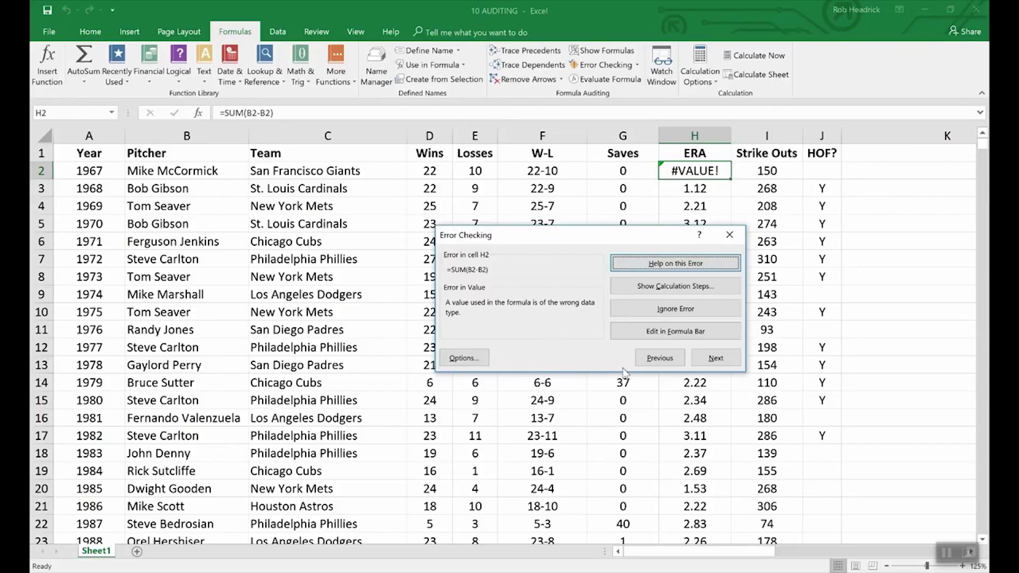
pyautogui.click(876, 334)
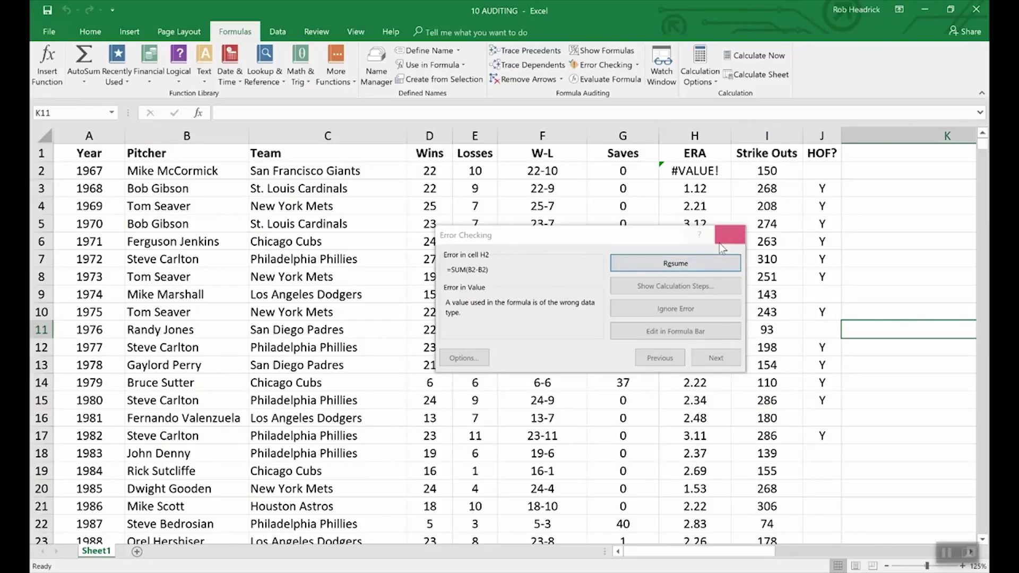
pyautogui.click(730, 234)
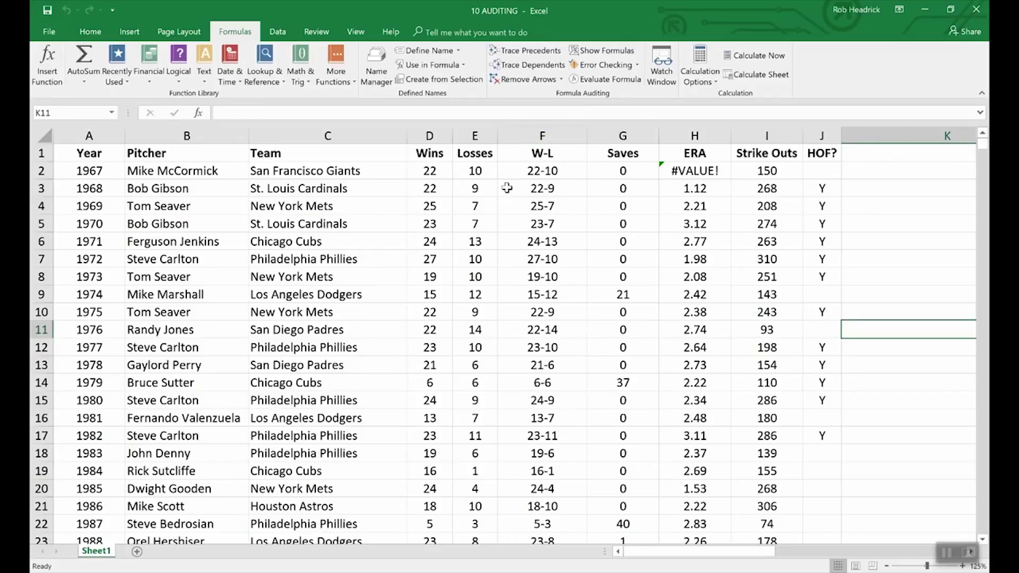
pyautogui.click(523, 171)
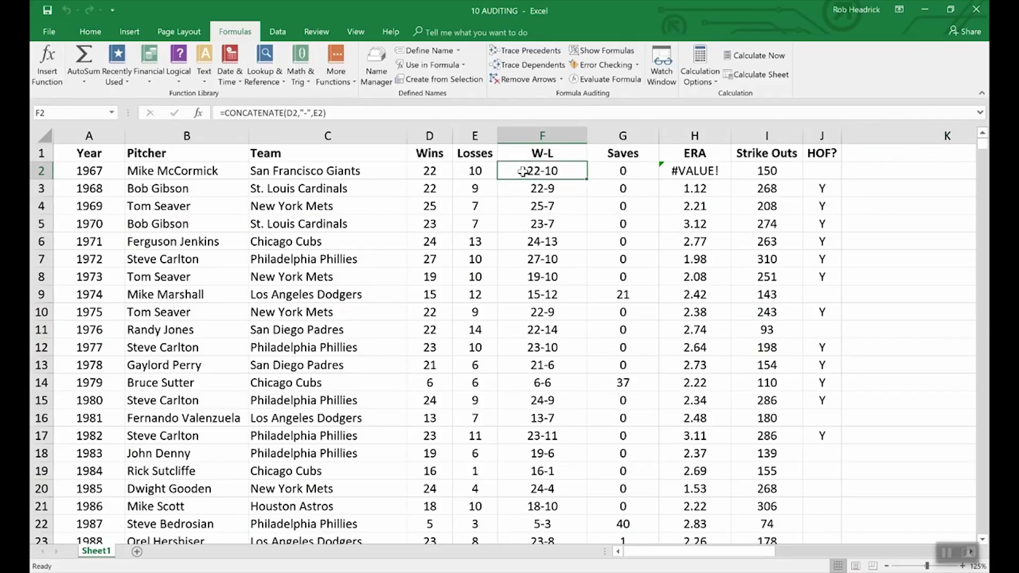
# Evaluate F2's W-L formula step by step, resolving D2 to 22 and E2 to 10 to get 22-10
pyautogui.click(606, 79)
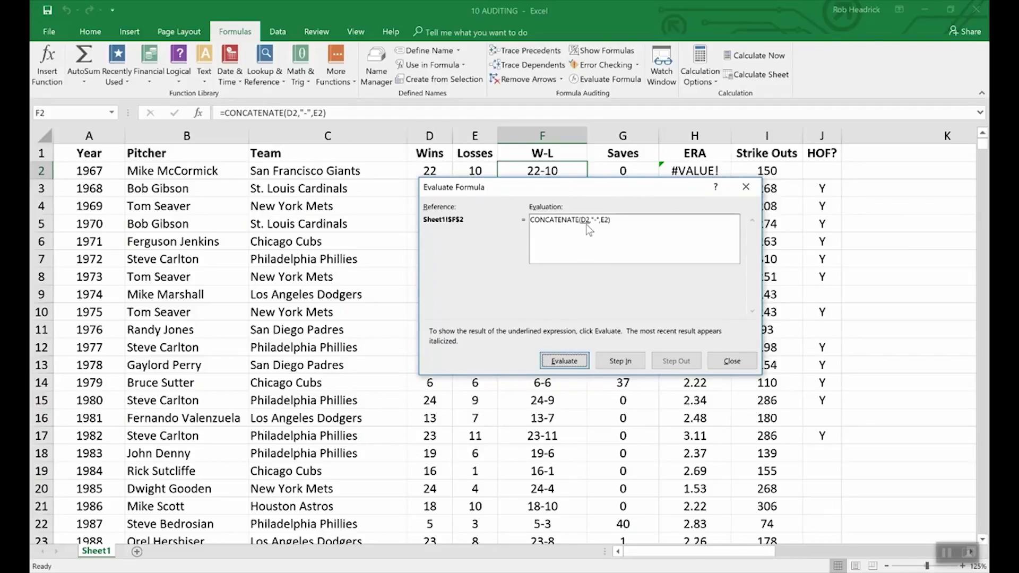
pyautogui.click(563, 362)
pyautogui.moveTo(472, 184); pyautogui.dragTo(475, 194)
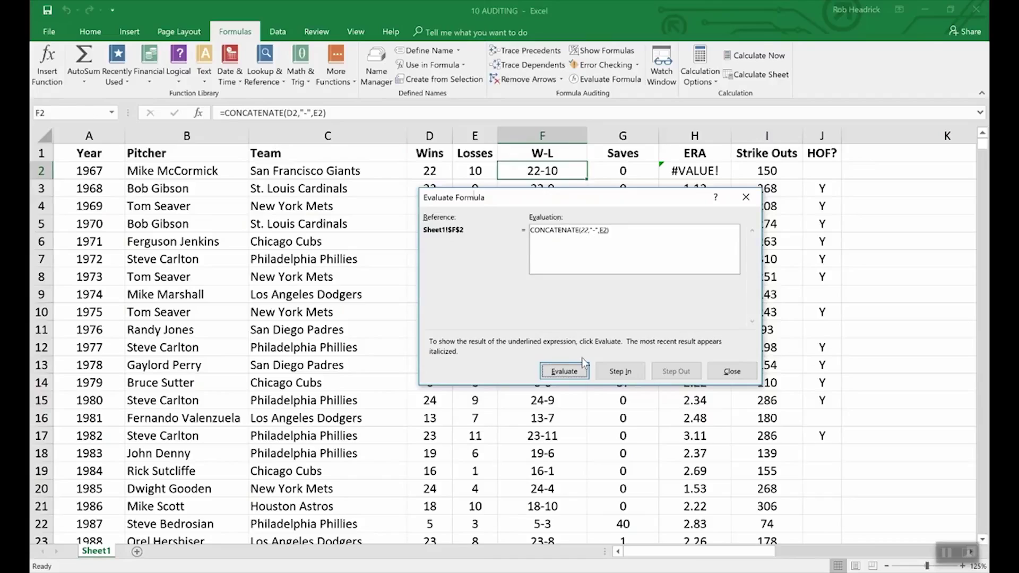
pyautogui.click(568, 372)
pyautogui.click(564, 372)
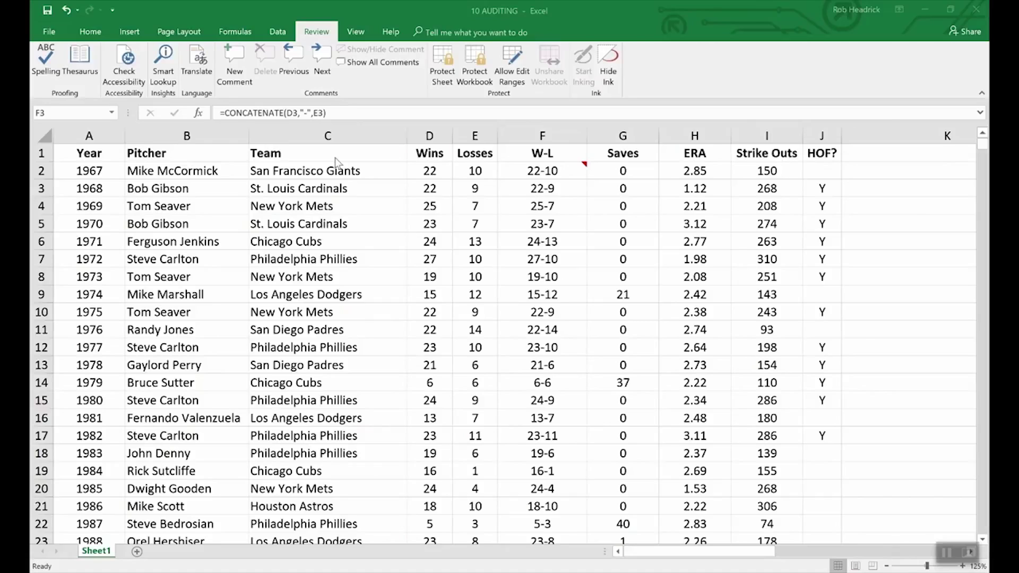
# Encrypt the 10 AUDITING workbook with an opening password, entered and confirmed
pyautogui.click(49, 33)
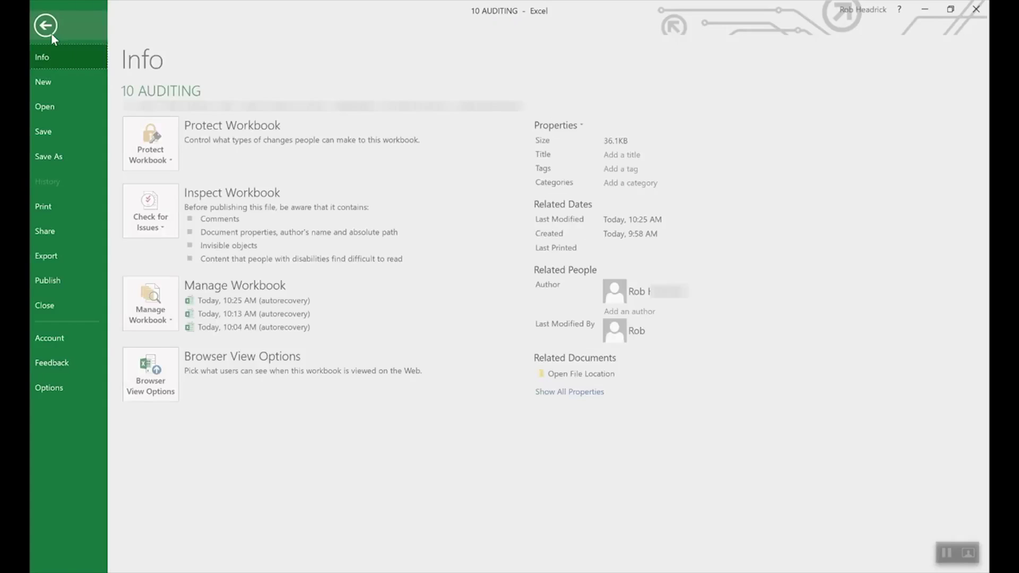
pyautogui.click(171, 141)
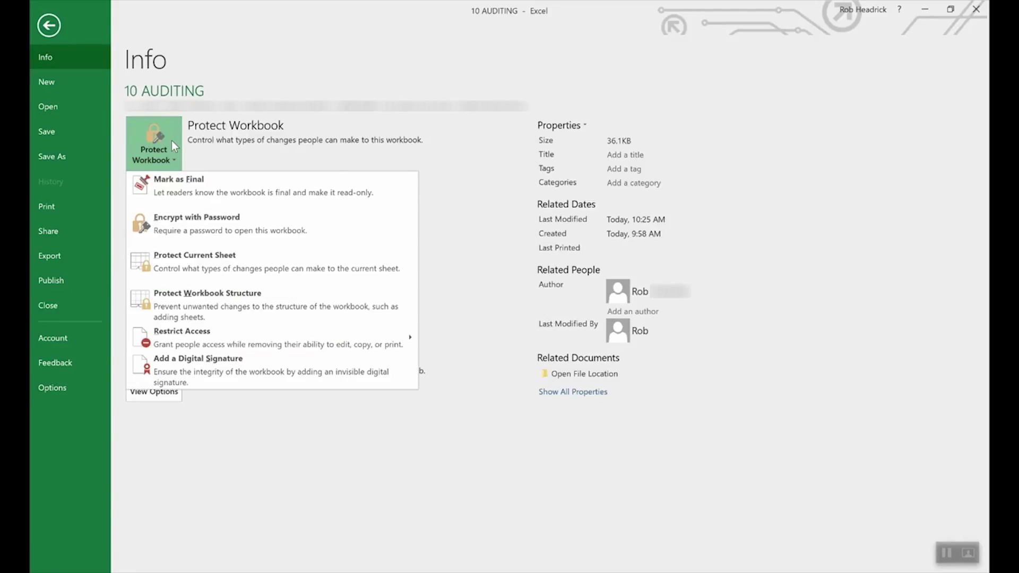
pyautogui.click(218, 226)
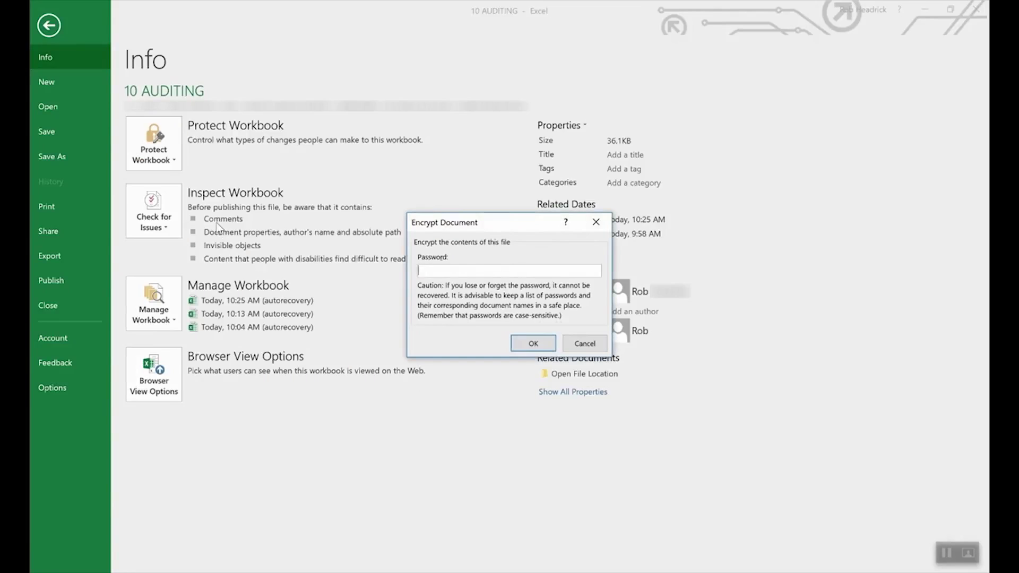
pyautogui.write('1234')
pyautogui.click(531, 344)
pyautogui.write('1234')
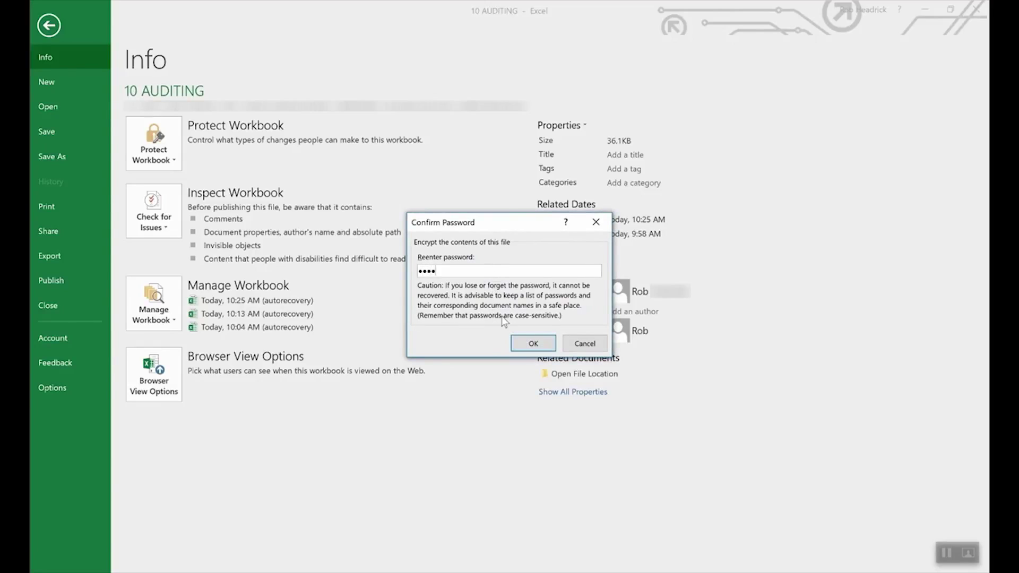
pyautogui.click(533, 345)
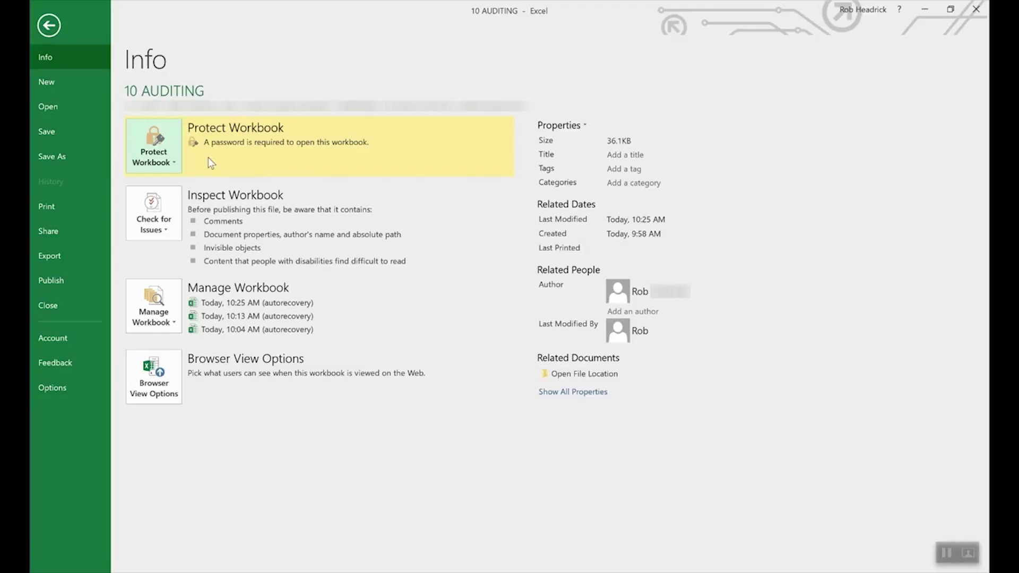
# Clear the workbook's encryption password so no password is needed to open it
pyautogui.click(164, 158)
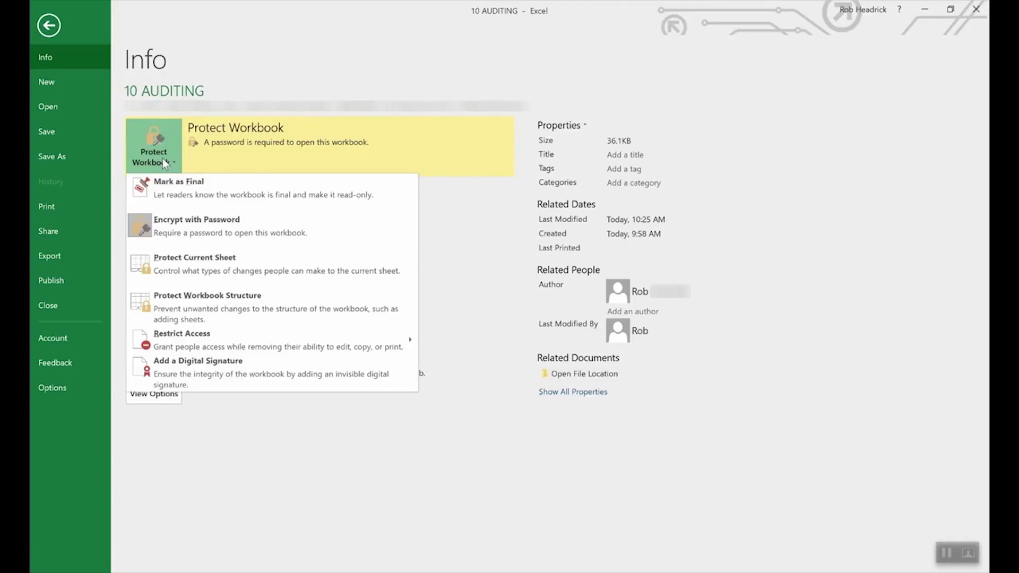
pyautogui.click(193, 229)
pyautogui.doubleClick(505, 268)
pyautogui.press('BackSpace')
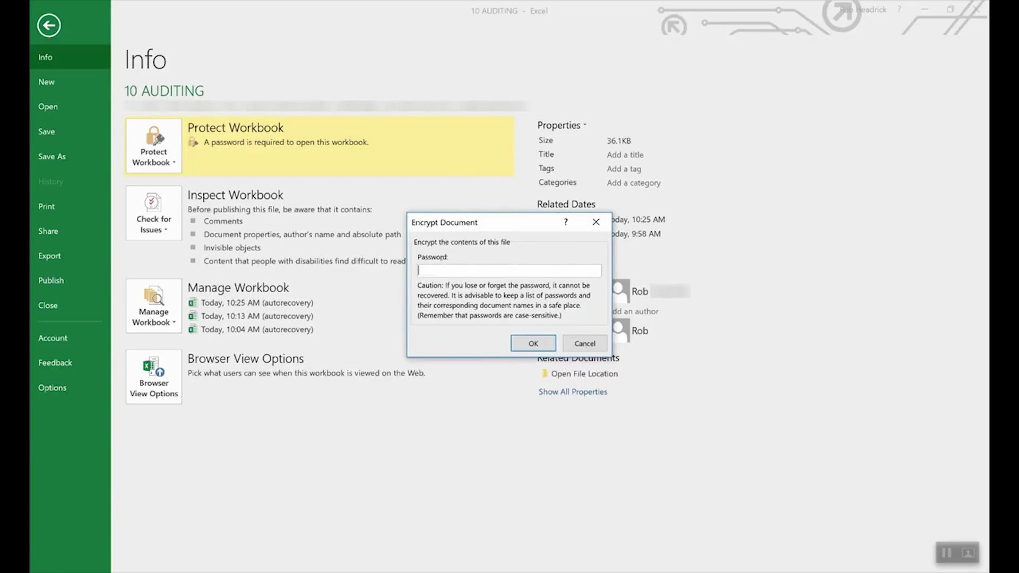
pyautogui.click(534, 343)
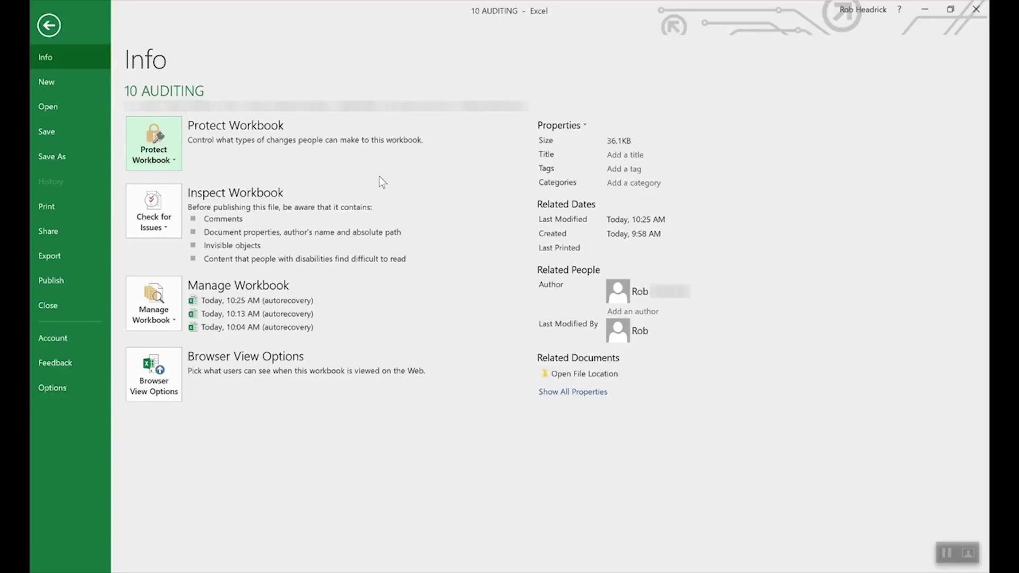
# Review the Protect Current Sheet options and cancel without protecting the sheet
pyautogui.click(158, 139)
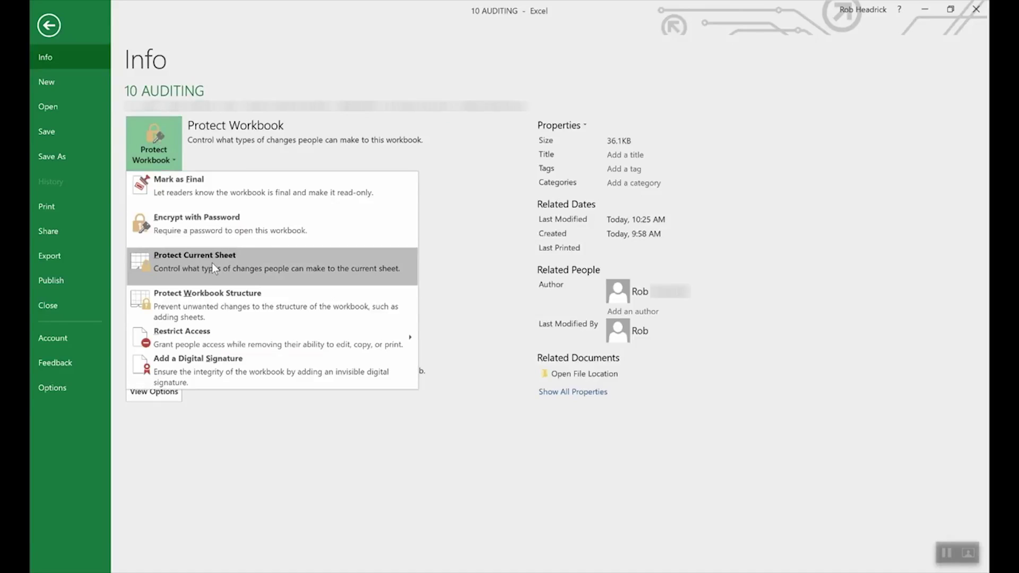
pyautogui.click(212, 263)
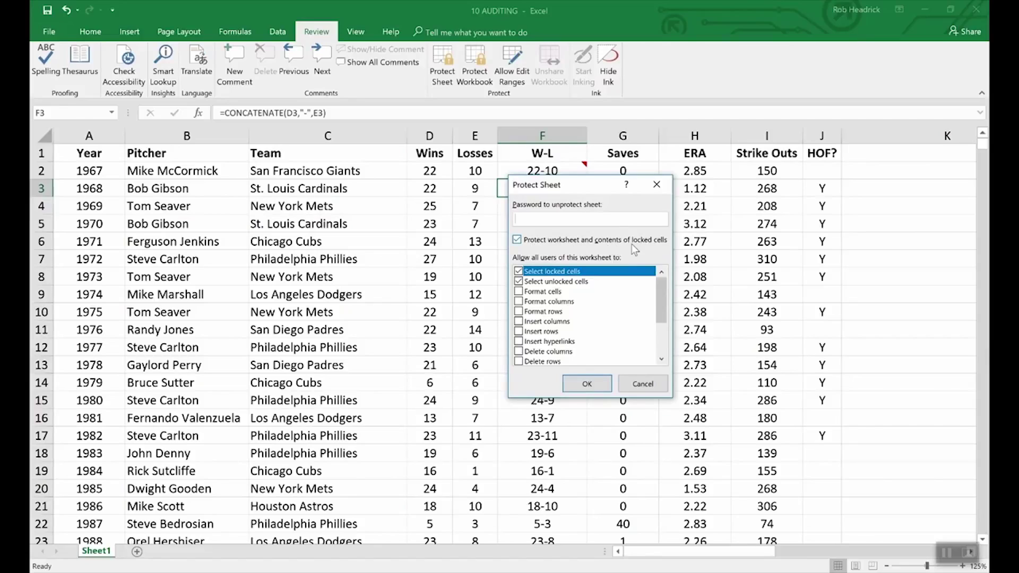
pyautogui.click(651, 385)
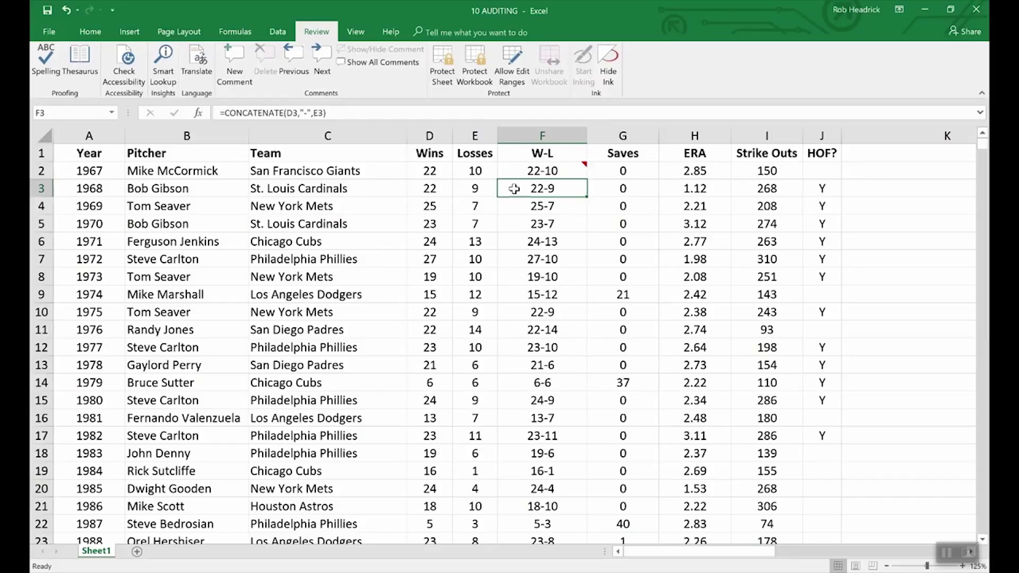
# Mark cell F3 as Hidden in its Format Cells protection settings
pyautogui.rightClick(550, 192)
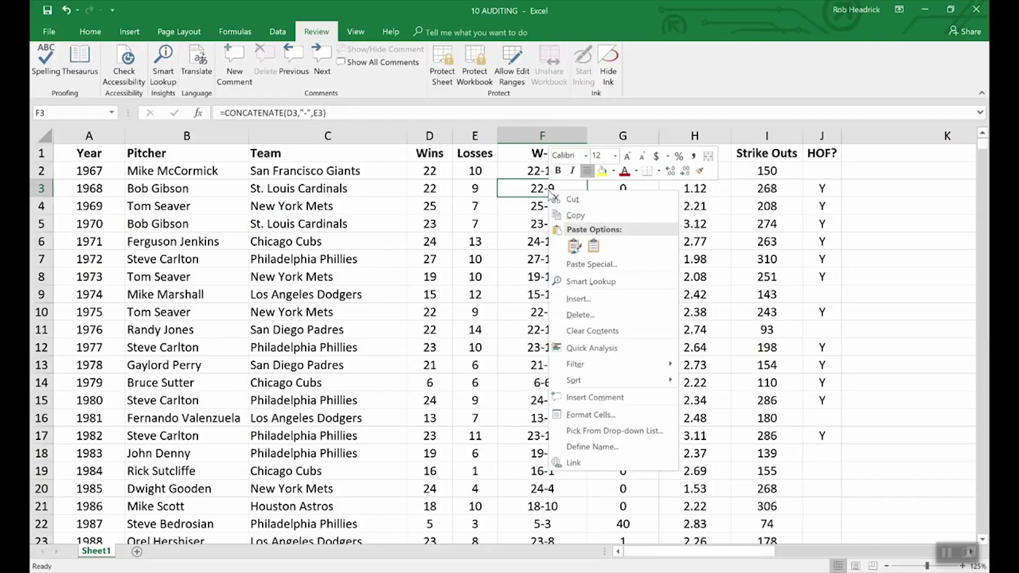
pyautogui.click(598, 416)
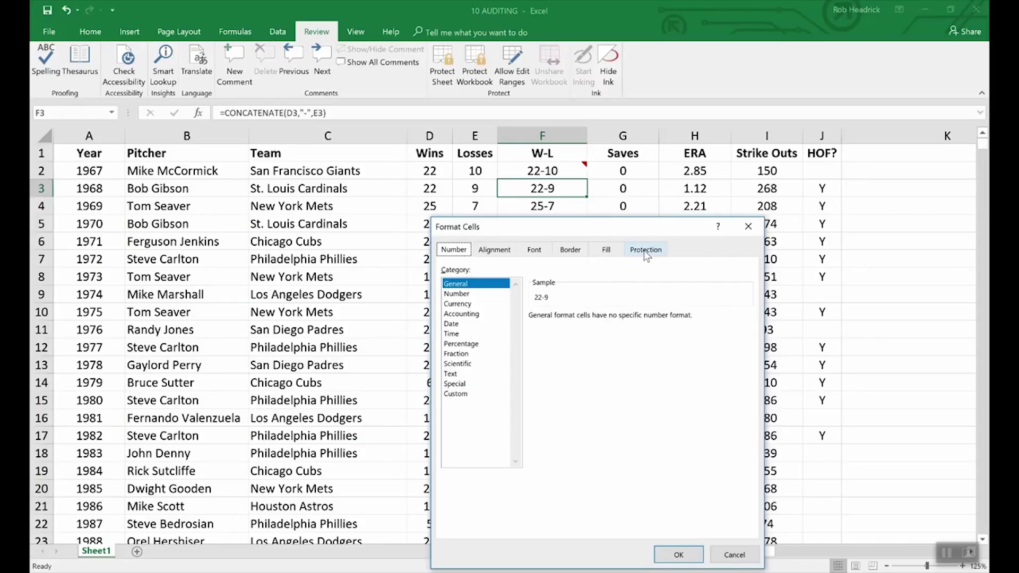
pyautogui.click(645, 250)
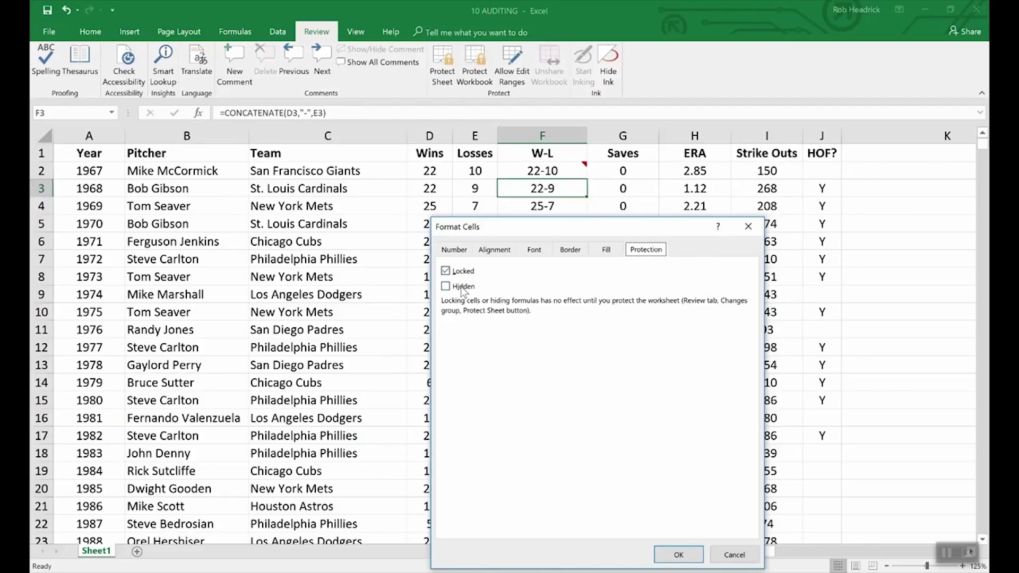
pyautogui.click(447, 289)
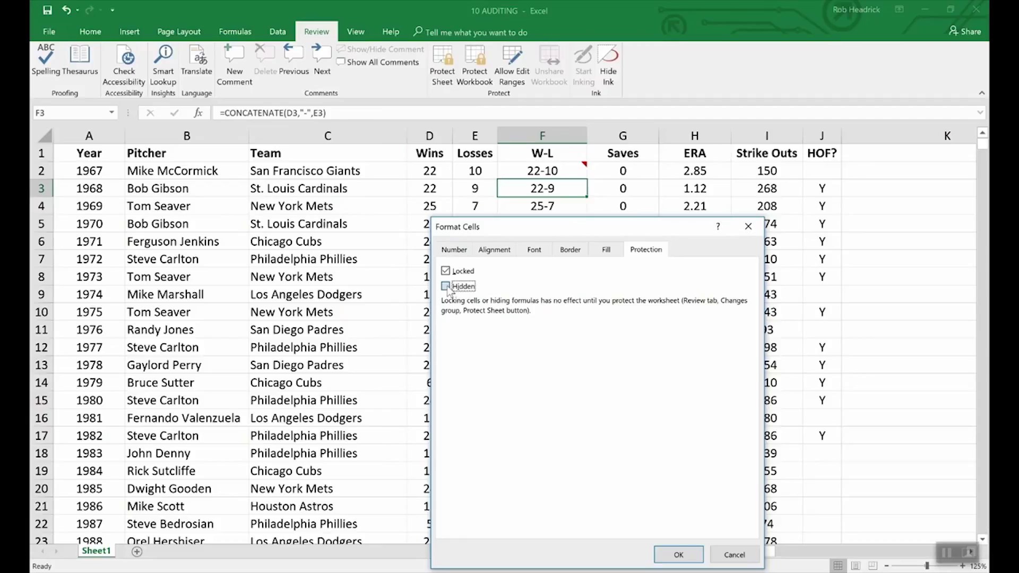
pyautogui.click(678, 554)
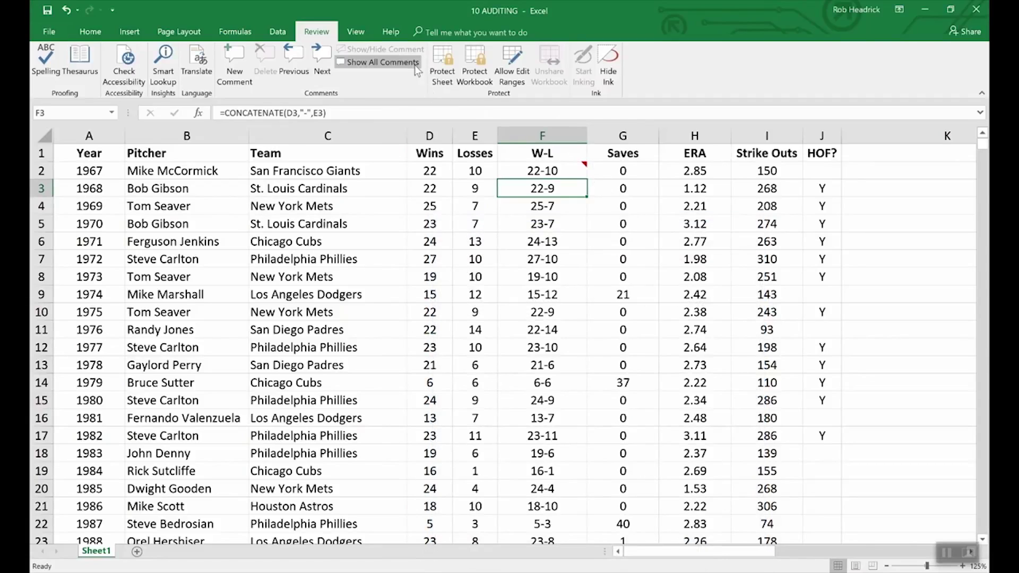
pyautogui.click(451, 54)
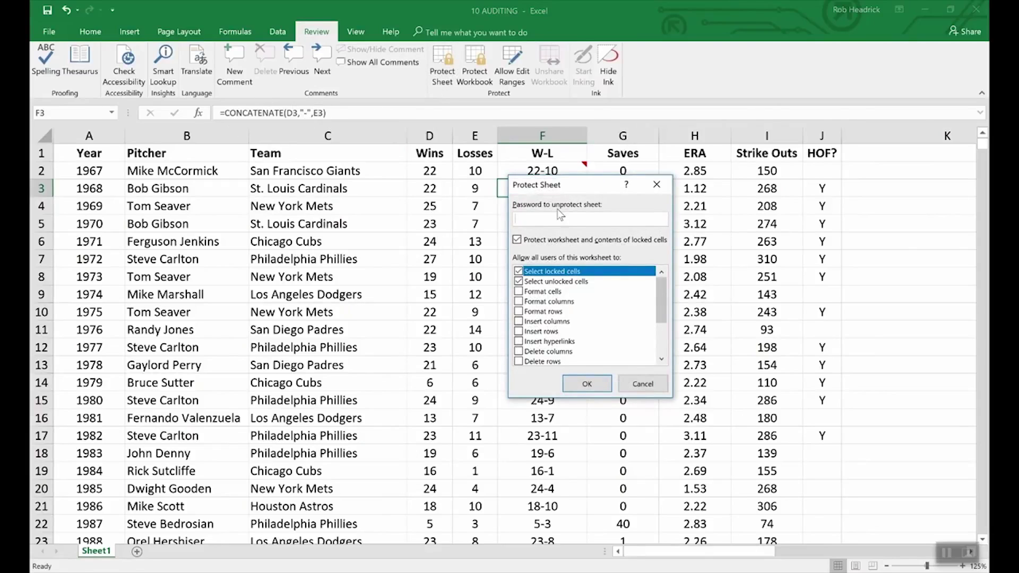
# Protect the pitcher worksheet with a password, confirming it a second time
pyautogui.write('1234')
pyautogui.click(587, 383)
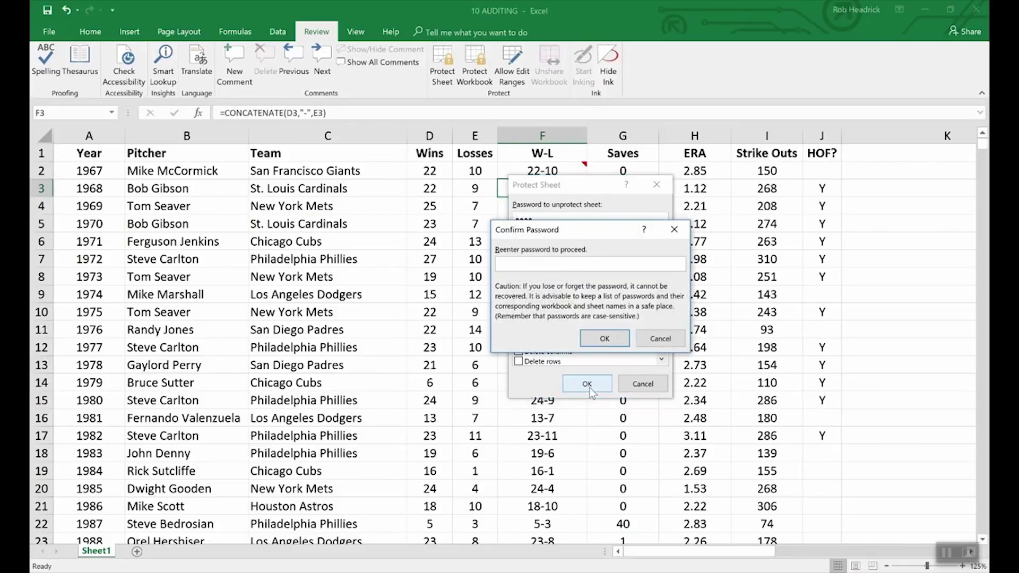
pyautogui.write('1234')
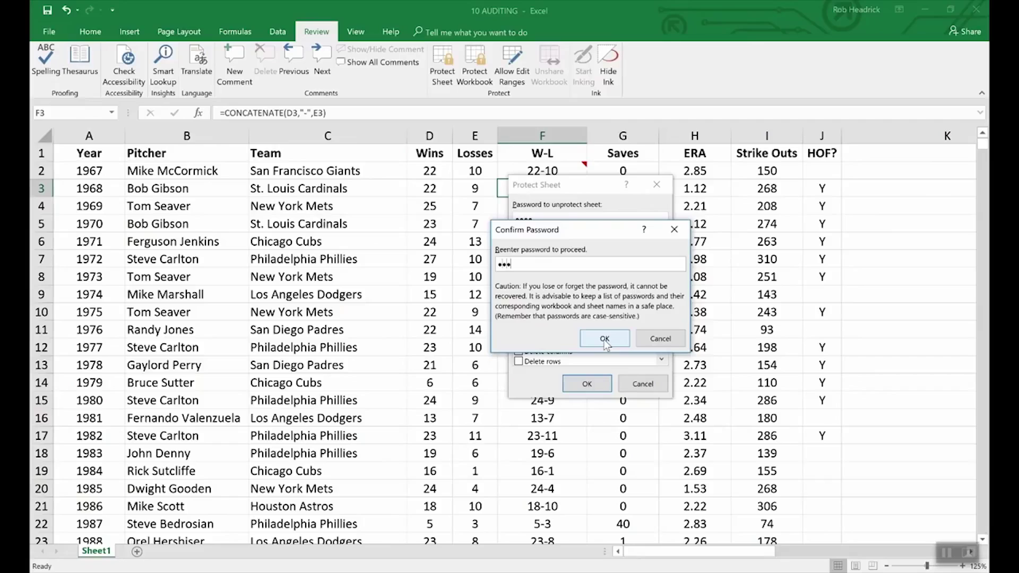
pyautogui.click(604, 339)
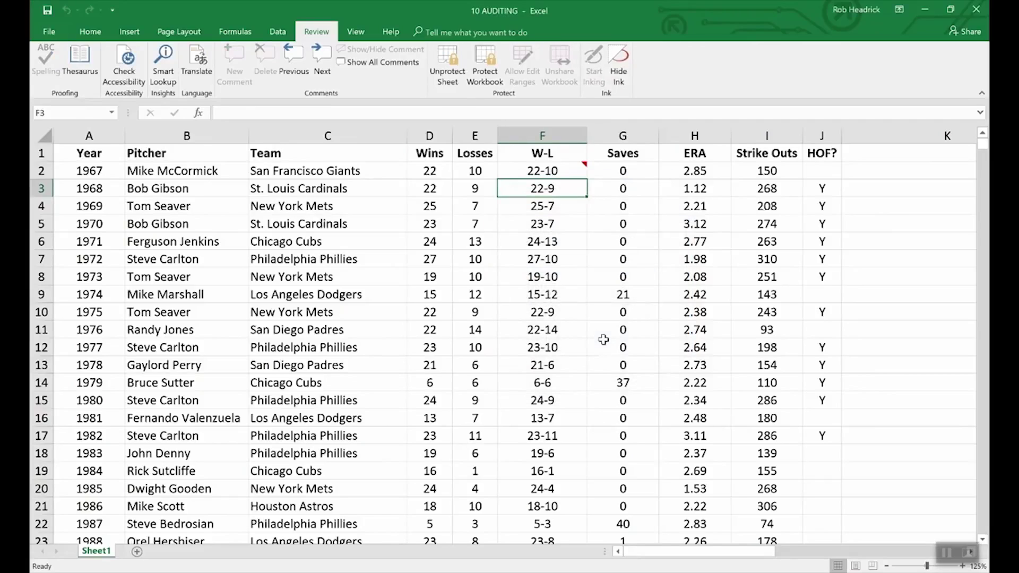
# Check that F3's formula is hidden, then keep F2's comment permanently displayed
pyautogui.press('Down')
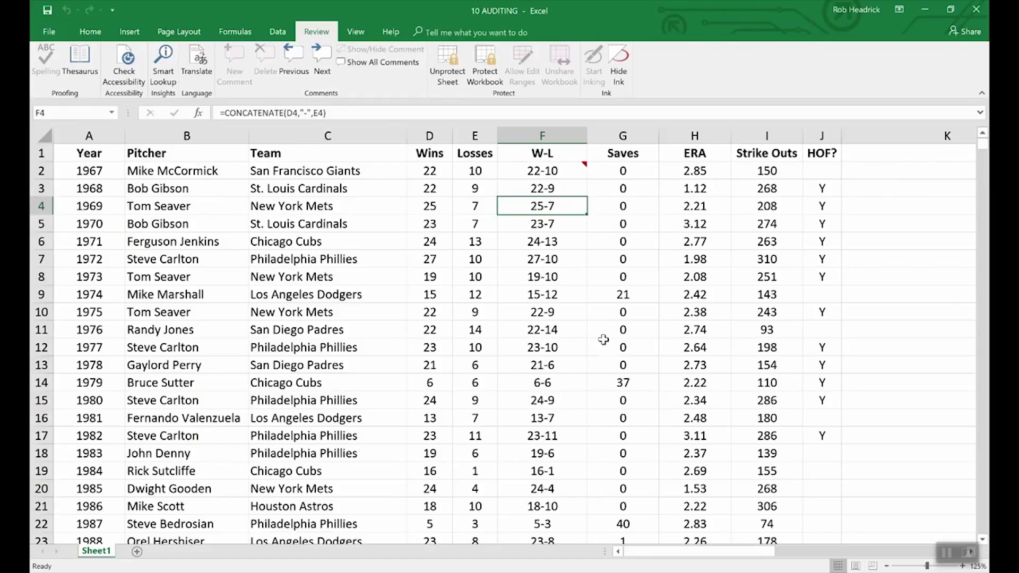
pyautogui.press('Up')
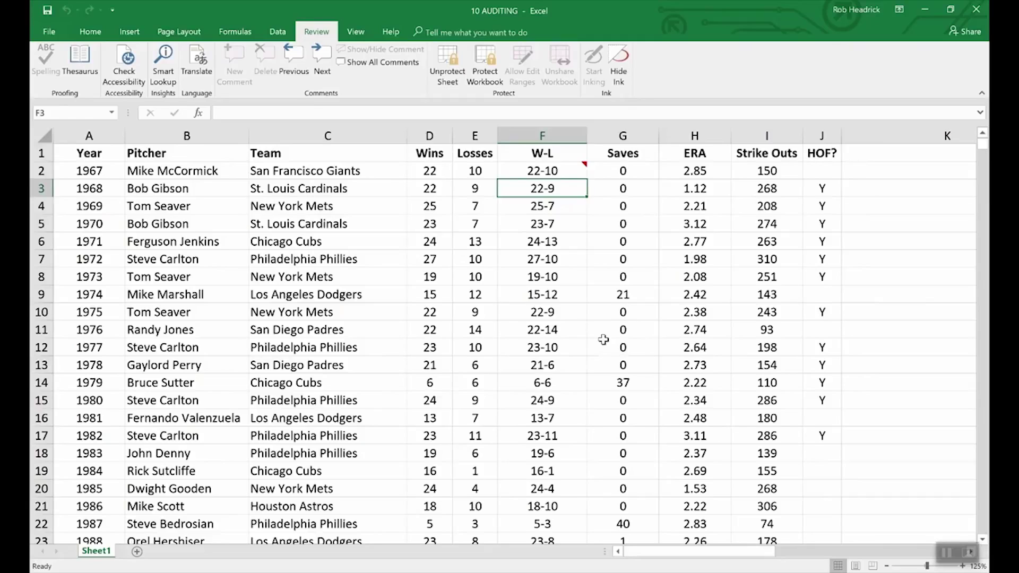
pyautogui.click(567, 172)
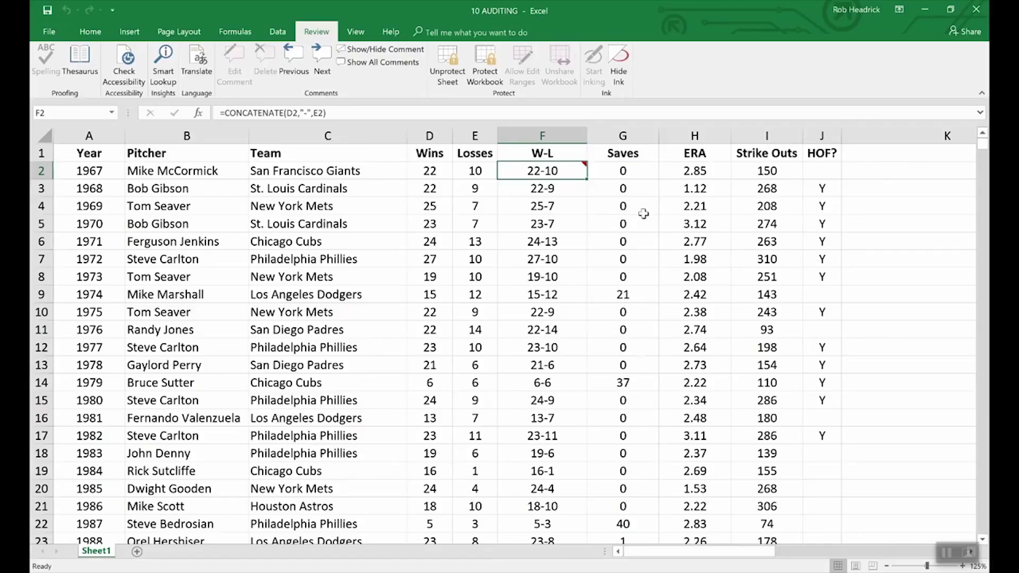
pyautogui.click(395, 51)
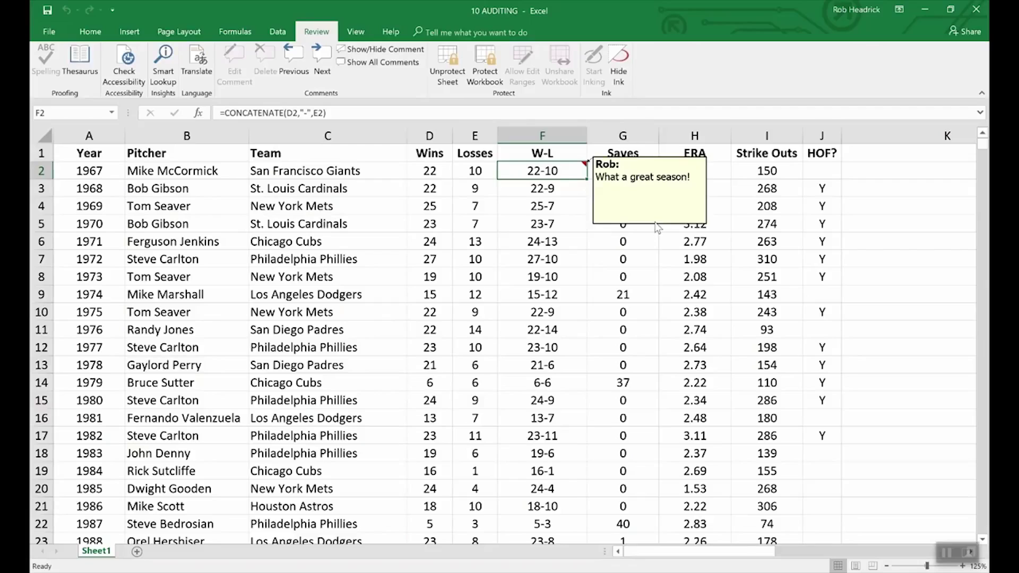
# Unprotect the worksheet by entering the sheet password
pyautogui.click(447, 59)
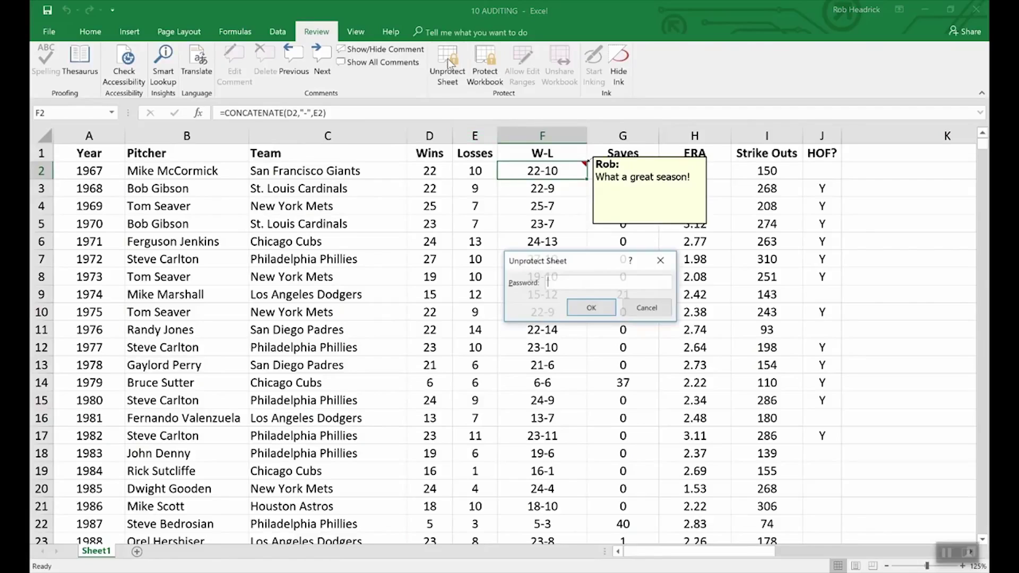
pyautogui.write('password')
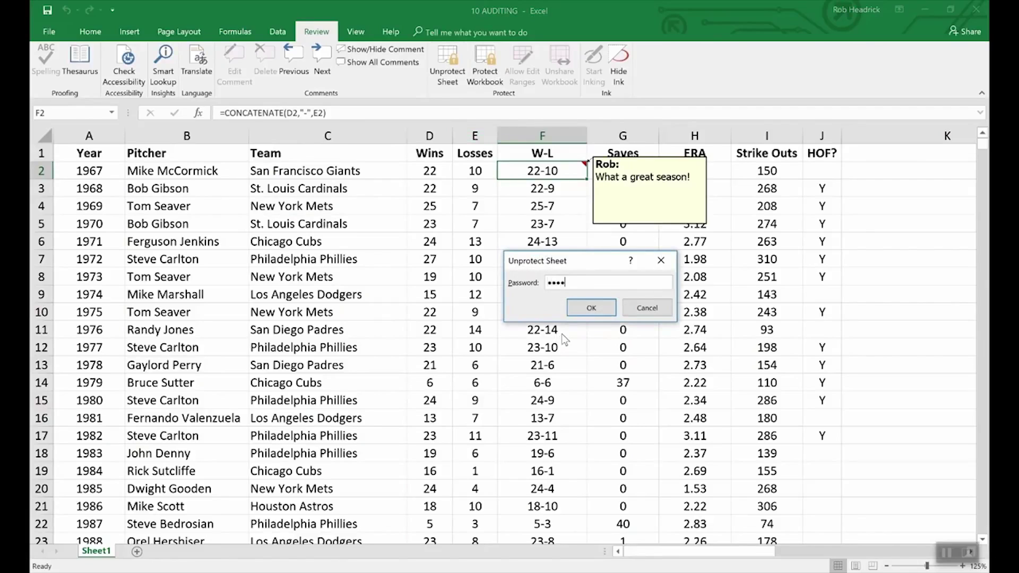
pyautogui.press('Return')
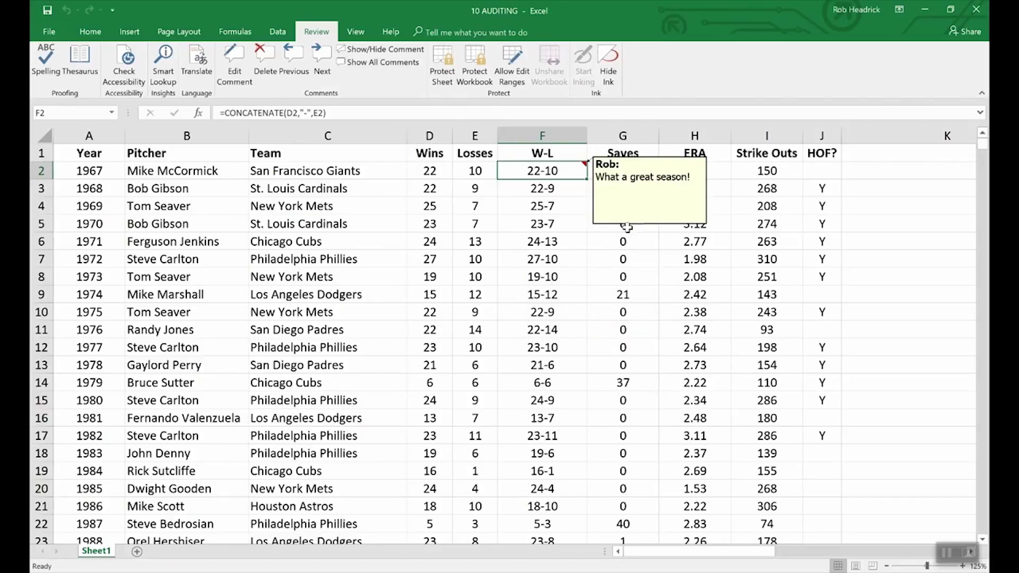
# Inspect the F2 comment's Format Comment protection settings and cancel without changes
pyautogui.rightClick(630, 226)
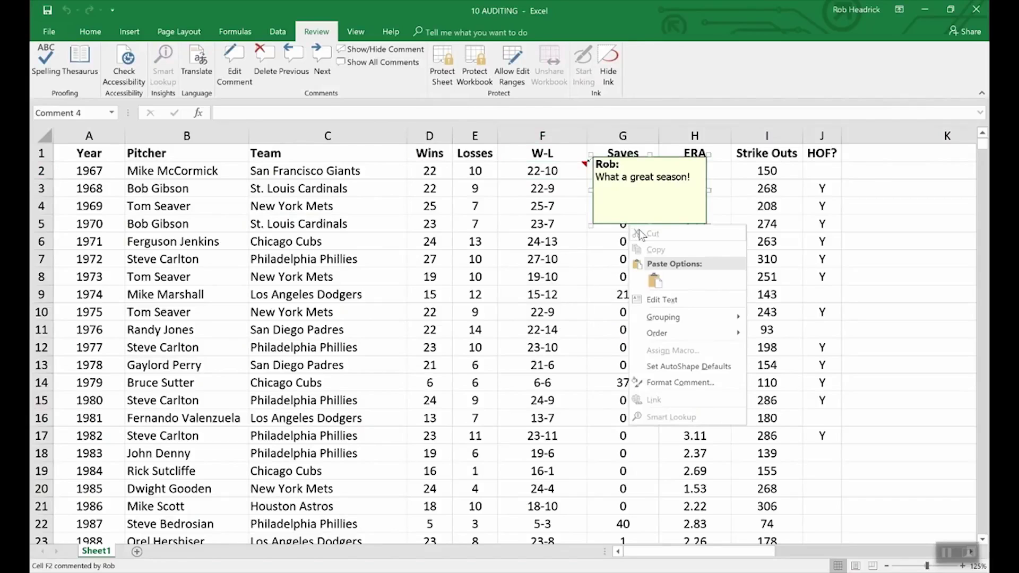
pyautogui.click(685, 382)
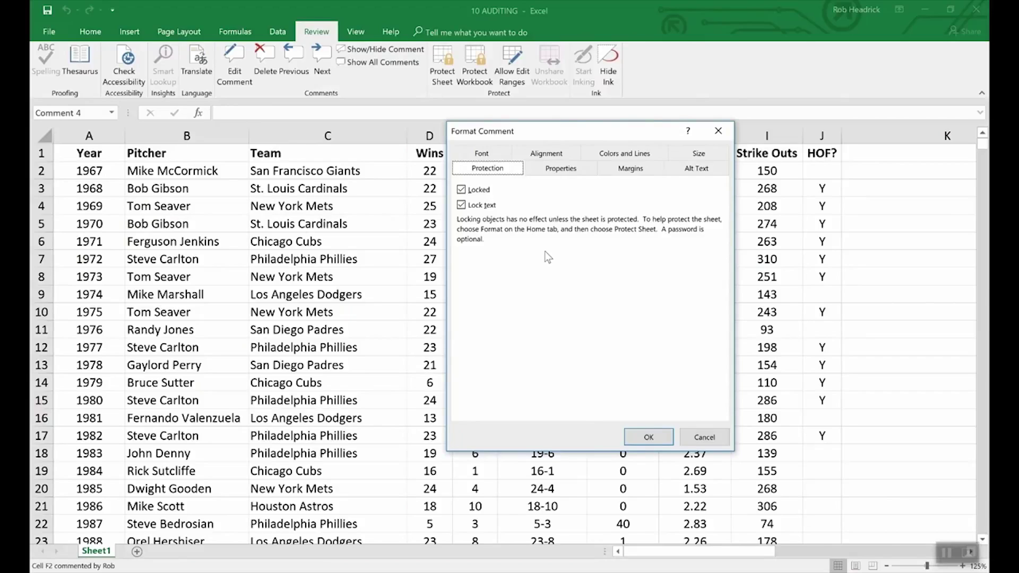
pyautogui.click(692, 441)
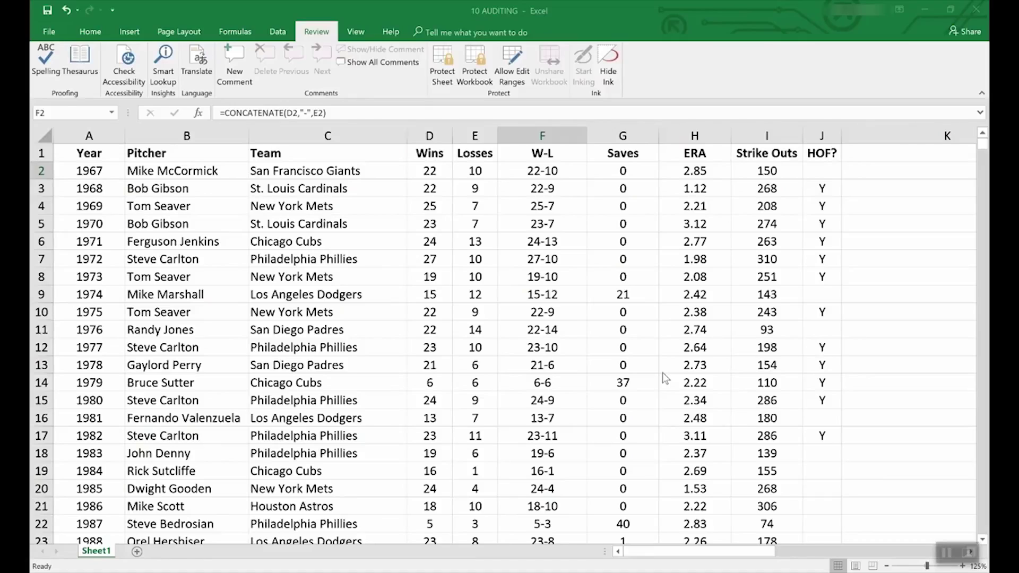
# Browse the new-workbook templates and preview the Loan amortization schedule with its $5,000 sample loan
pyautogui.click(45, 30)
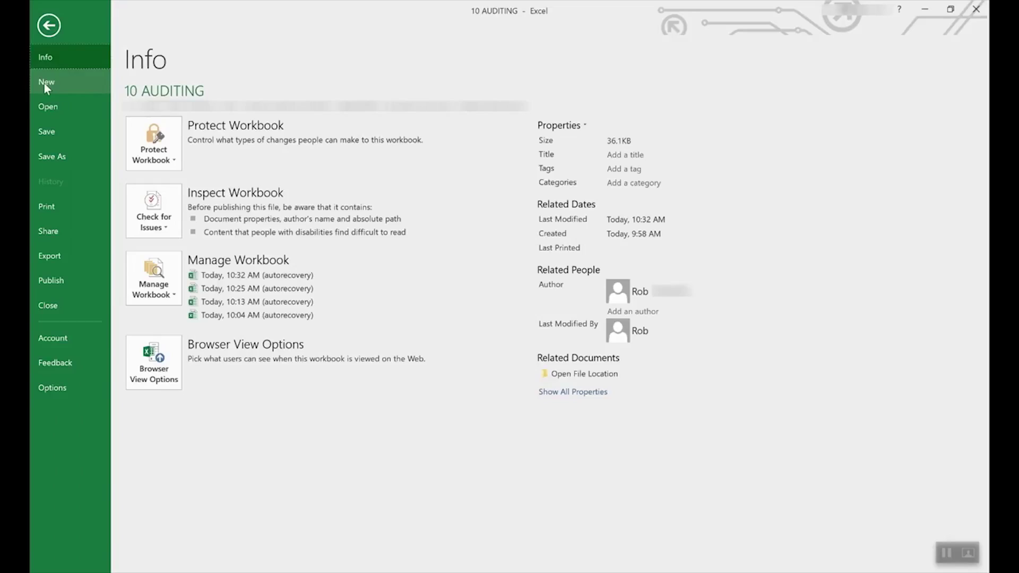
pyautogui.click(45, 82)
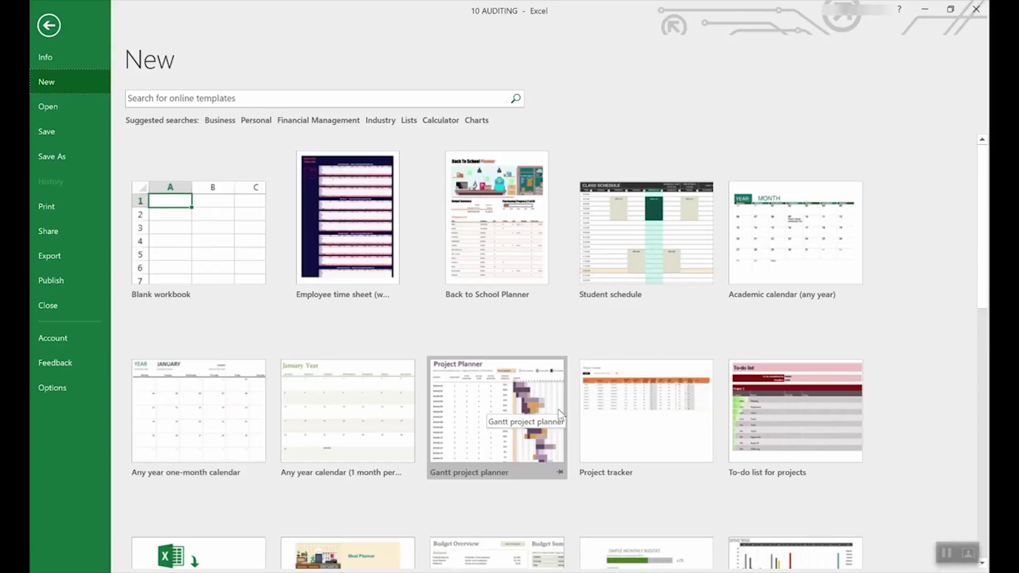
pyautogui.scroll(-5, 489, 401)
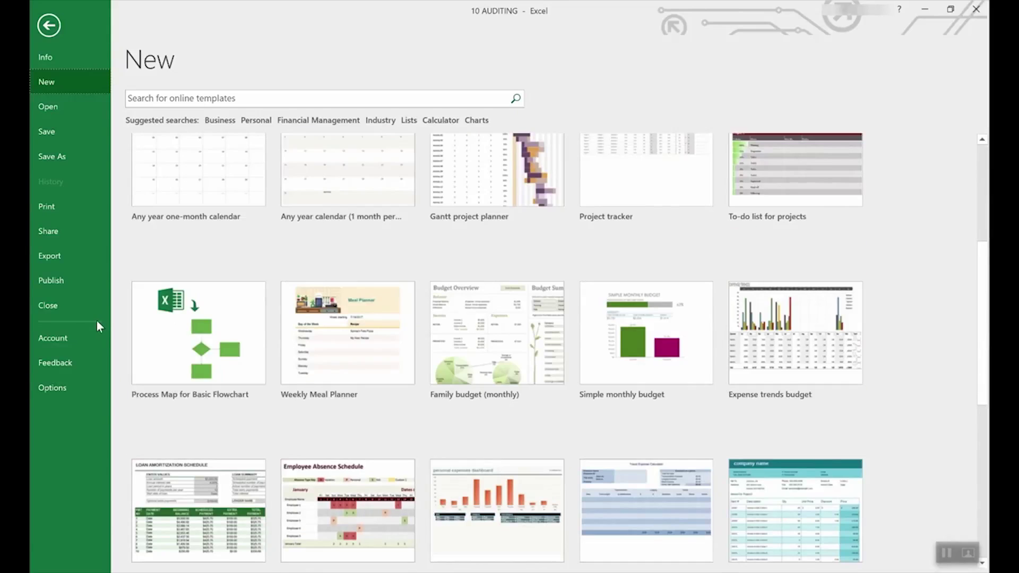
pyautogui.scroll(-2, 480, 354)
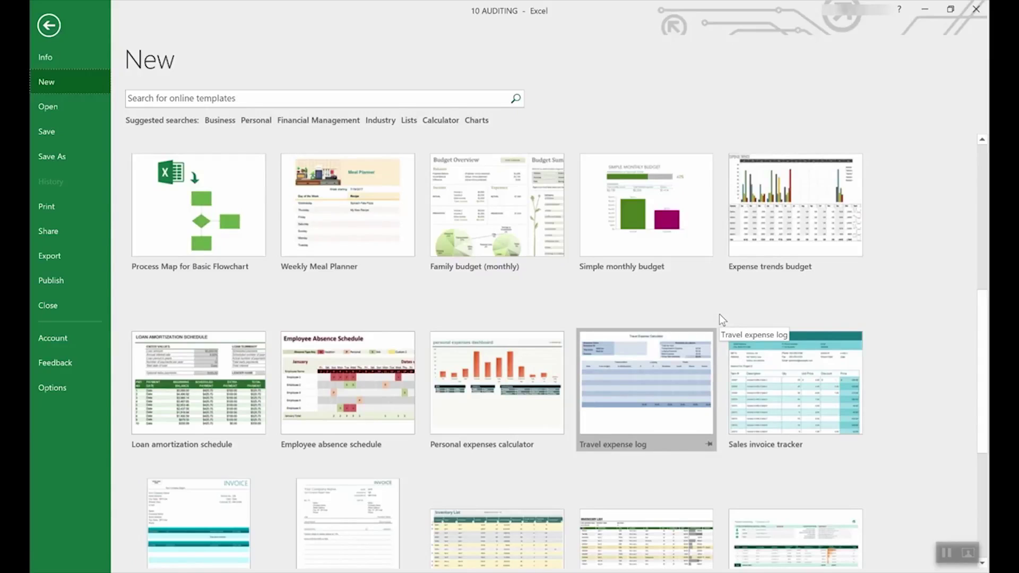
pyautogui.scroll(6, 648, 321)
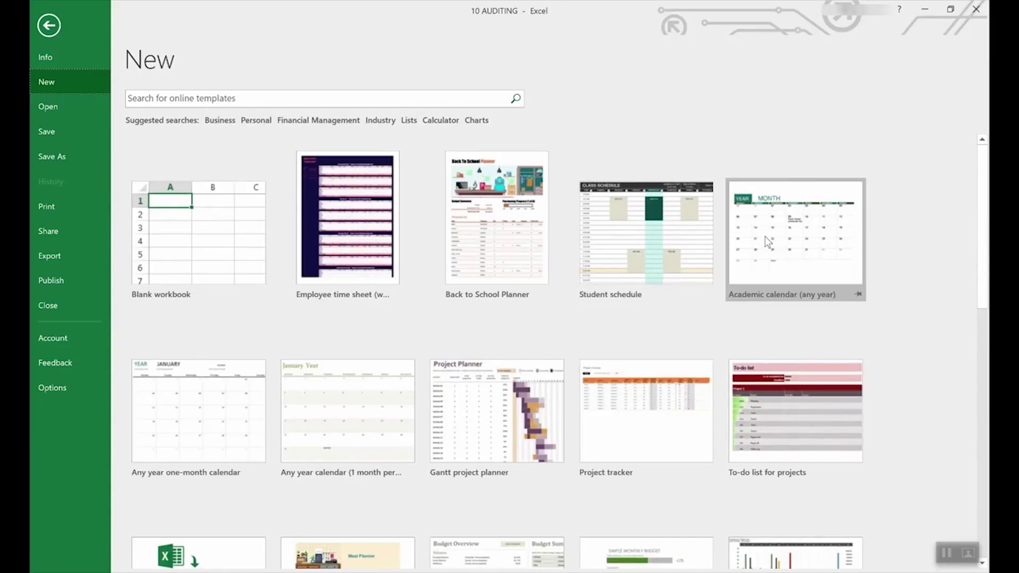
pyautogui.scroll(-4, 644, 354)
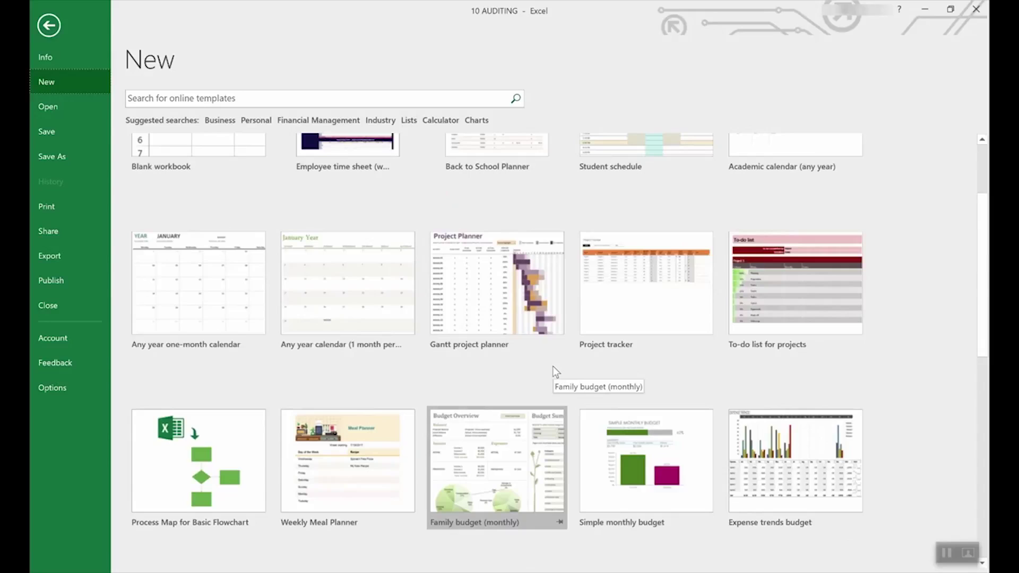
pyautogui.scroll(-8, 554, 367)
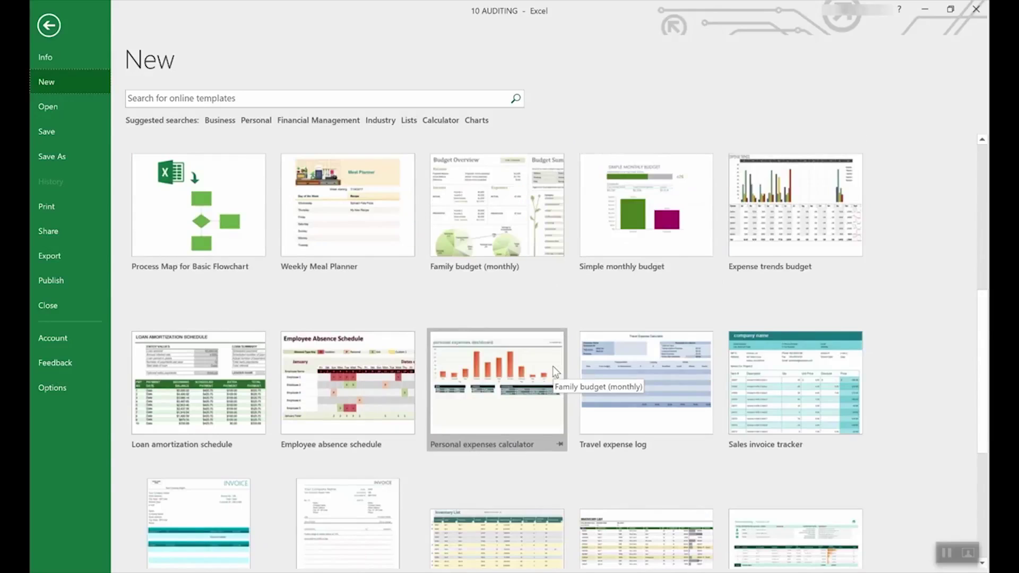
pyautogui.scroll(-4, 553, 368)
pyautogui.scroll(4, 552, 366)
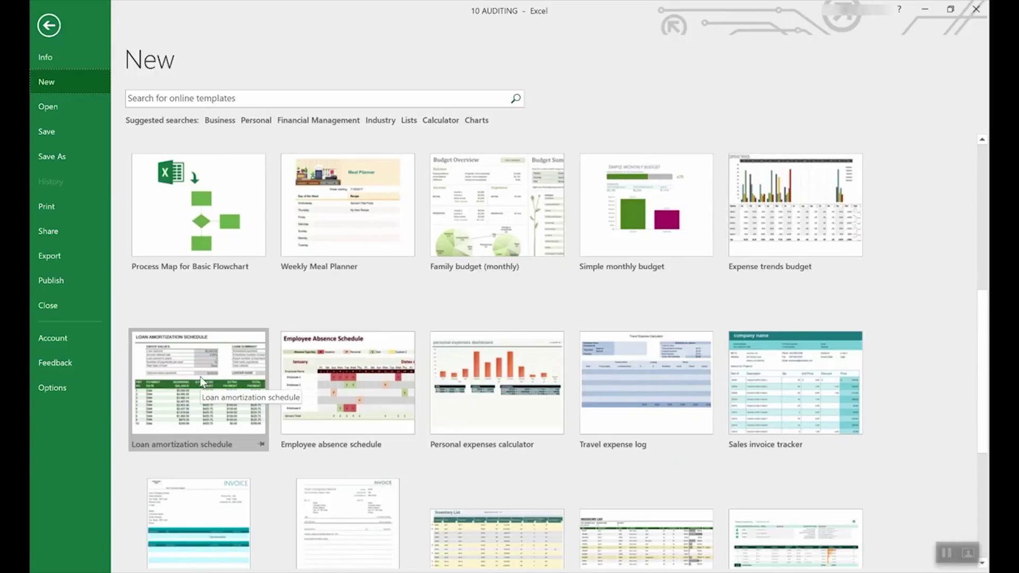
pyautogui.click(201, 362)
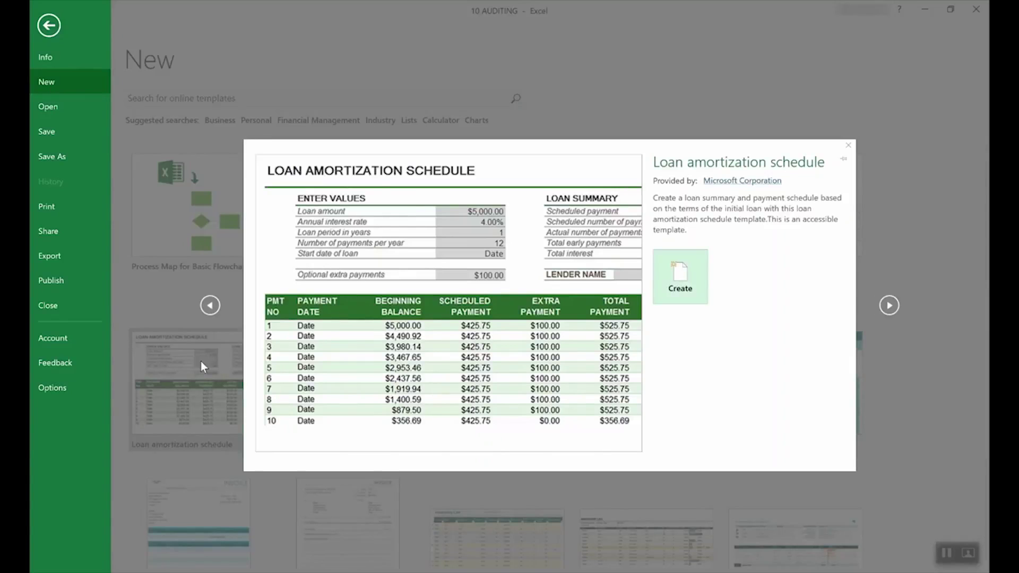
# Create the Loan amortization schedule workbook and read the input tips for interest rate (E4) and loan amount (E3)
pyautogui.click(696, 276)
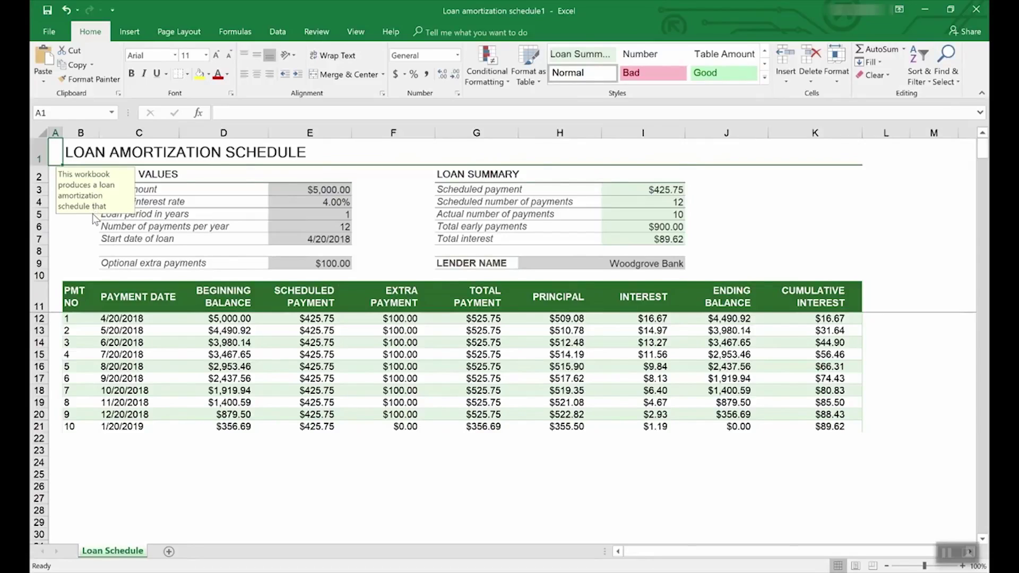
pyautogui.click(334, 202)
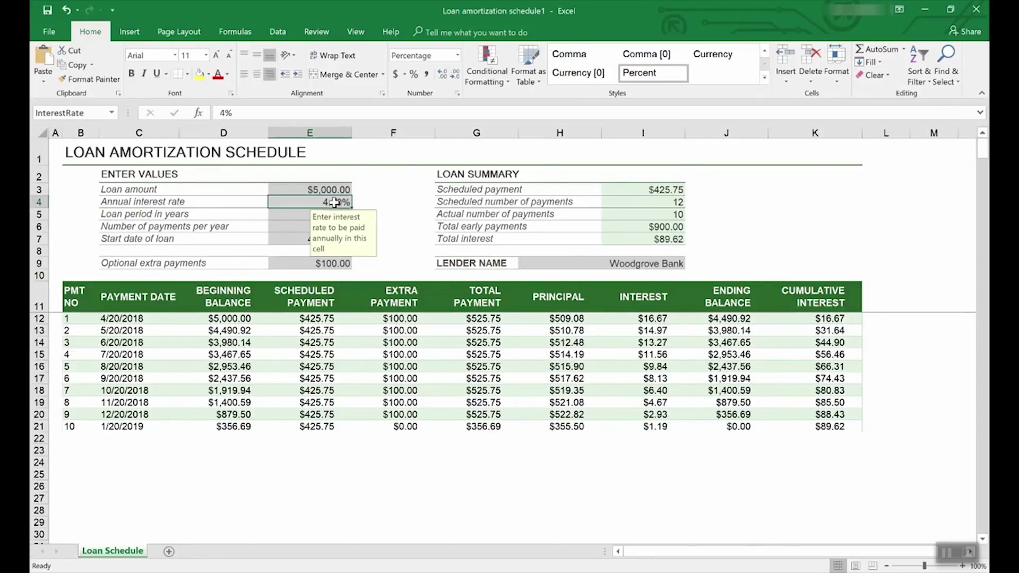
pyautogui.click(334, 190)
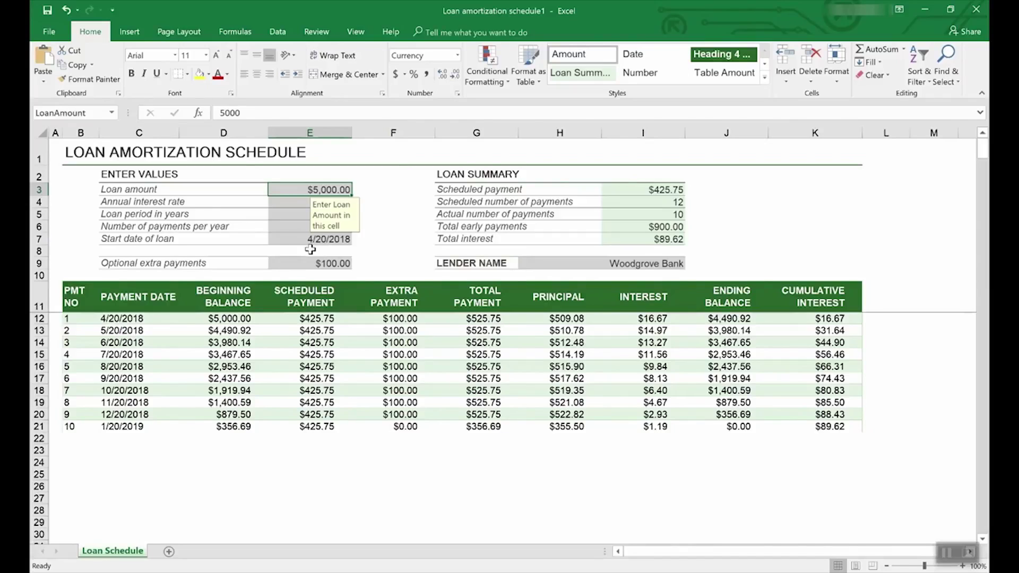
# Search the new-workbook templates for Lists
pyautogui.click(49, 30)
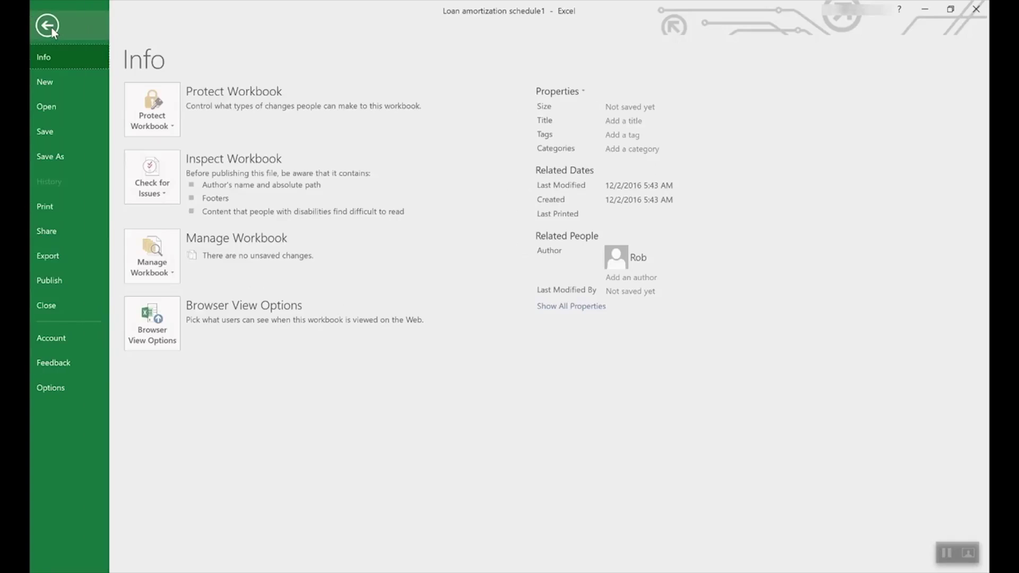
pyautogui.click(55, 78)
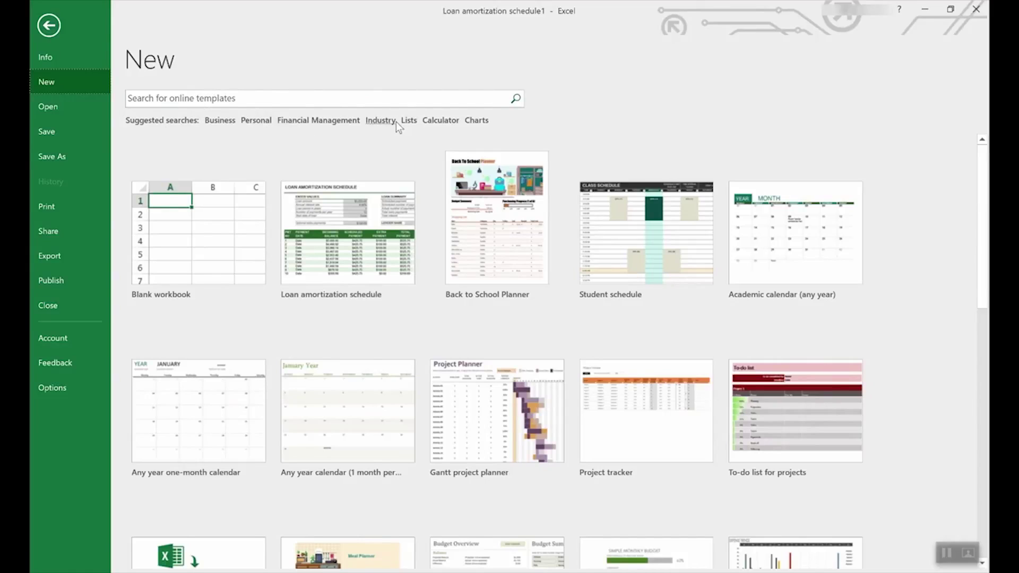
pyautogui.click(410, 121)
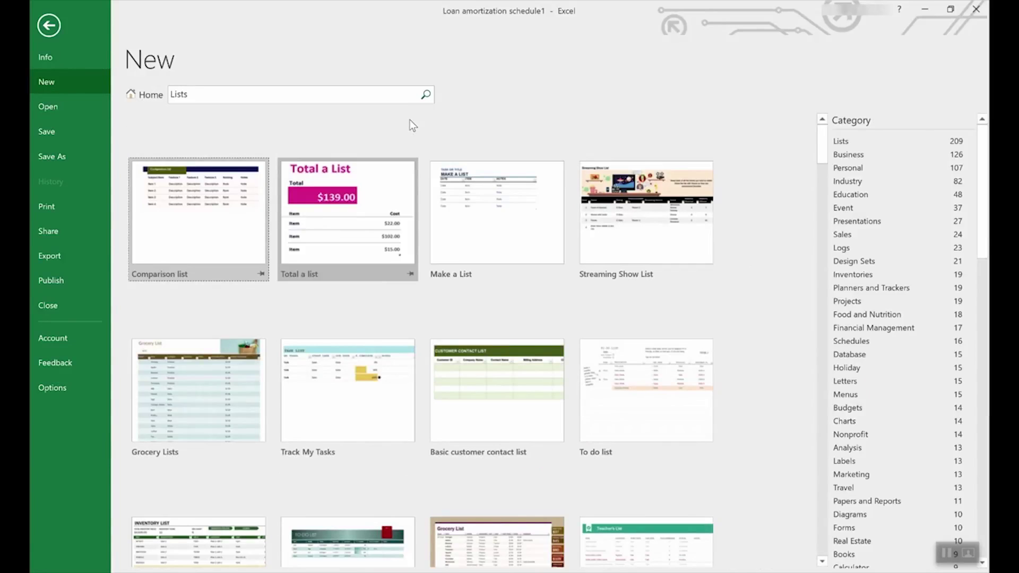
# Browse the Lists results and categories, then return to the featured template gallery
pyautogui.scroll(-3, 468, 345)
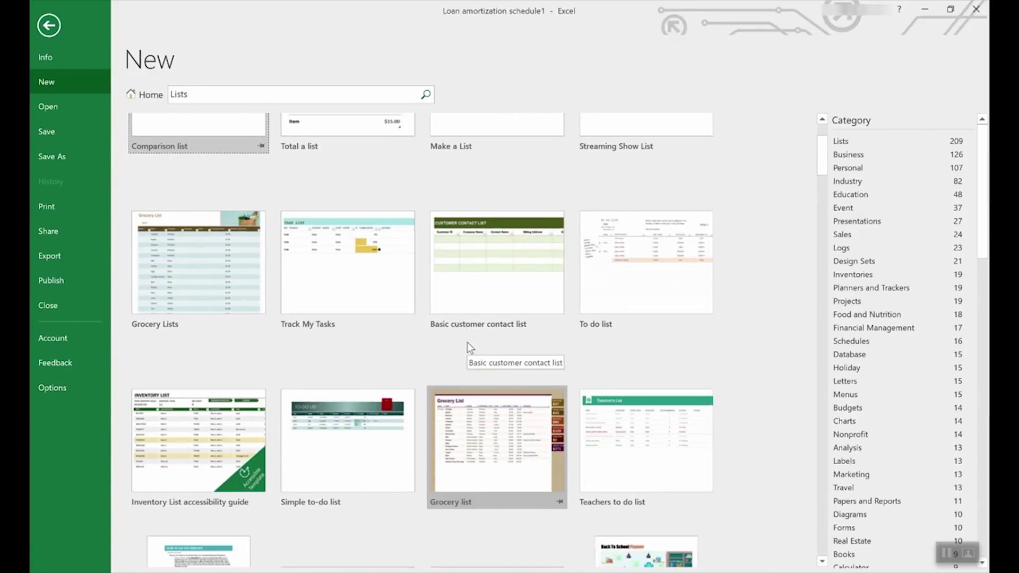
pyautogui.scroll(-3, 467, 345)
pyautogui.scroll(-2, 467, 342)
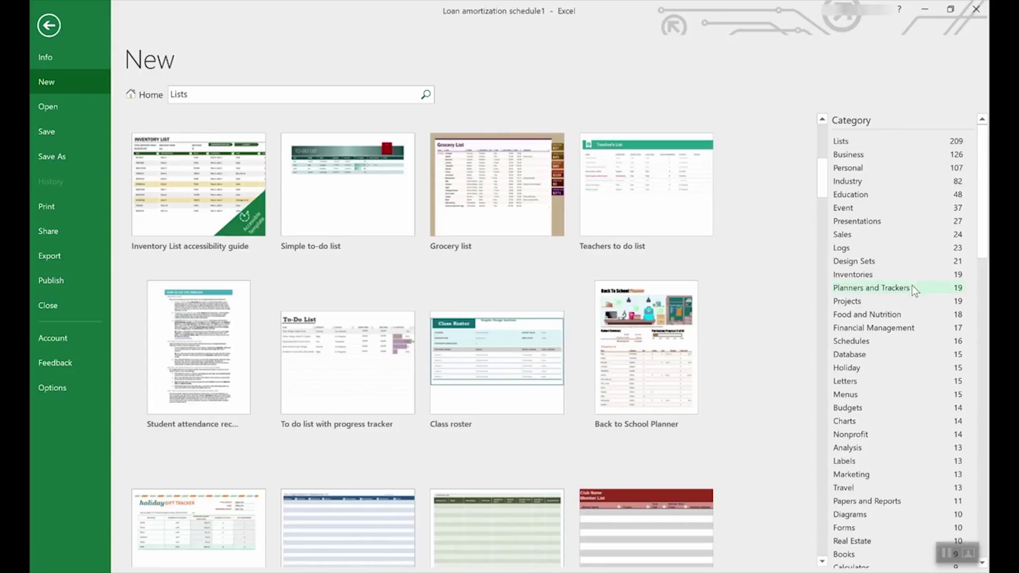
pyautogui.scroll(-2, 915, 283)
pyautogui.scroll(-1, 986, 246)
pyautogui.moveTo(986, 245); pyautogui.dragTo(937, 207)
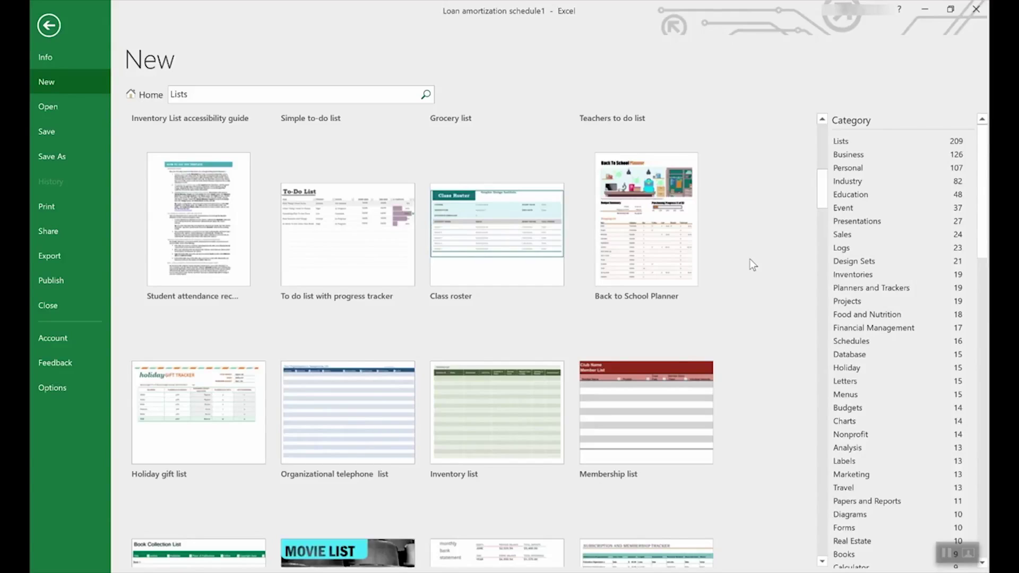
pyautogui.click(140, 95)
# Create a workbook from the Employee time sheet (weekly, monthly, yearly) template
pyautogui.scroll(-8, 588, 342)
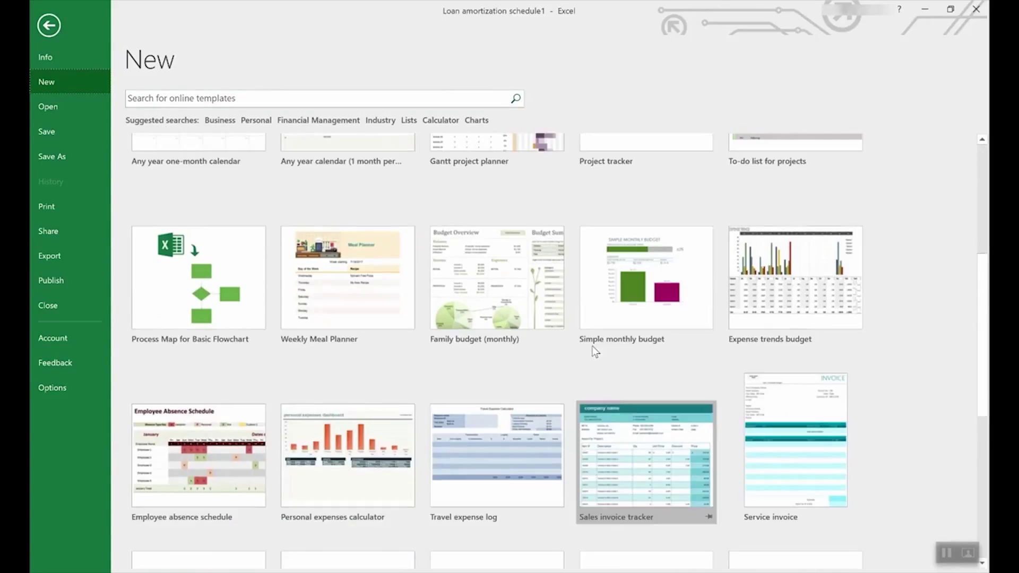
pyautogui.scroll(-3, 593, 347)
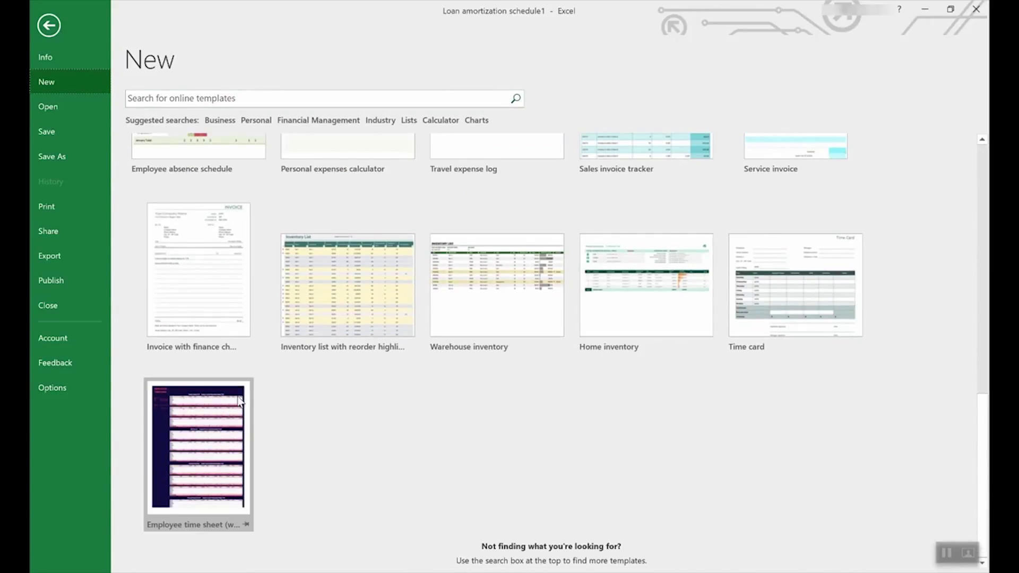
pyautogui.click(194, 430)
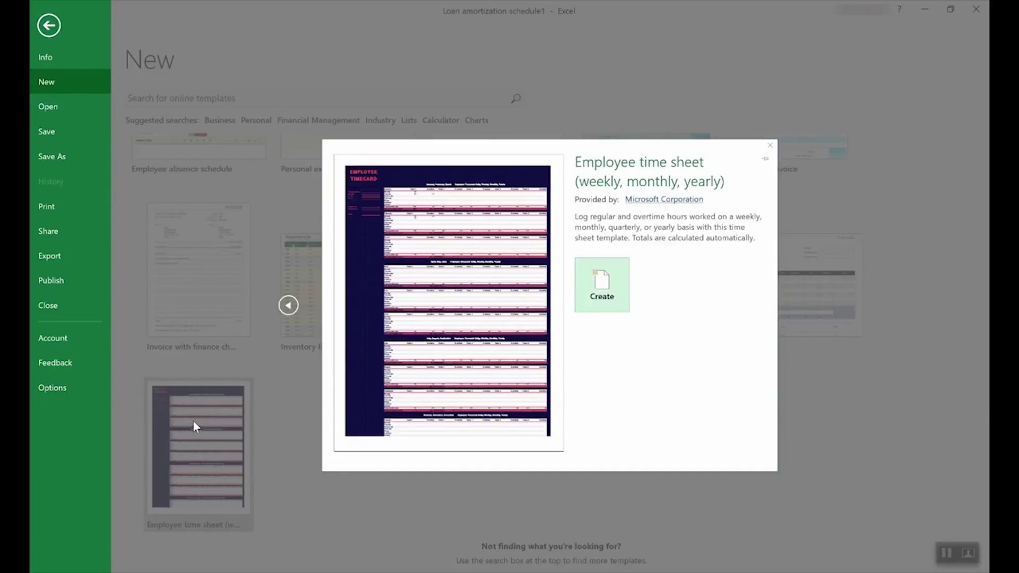
pyautogui.click(615, 289)
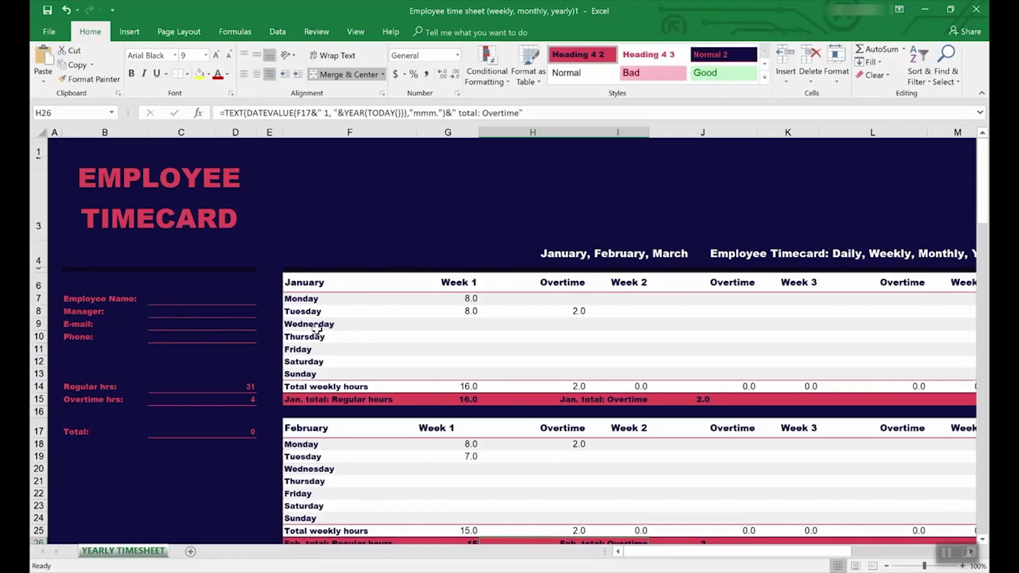
# Check the SUMIF formulas for the Regular (C14) and Overtime (C15) hours totals, then view the Review commands
pyautogui.click(186, 387)
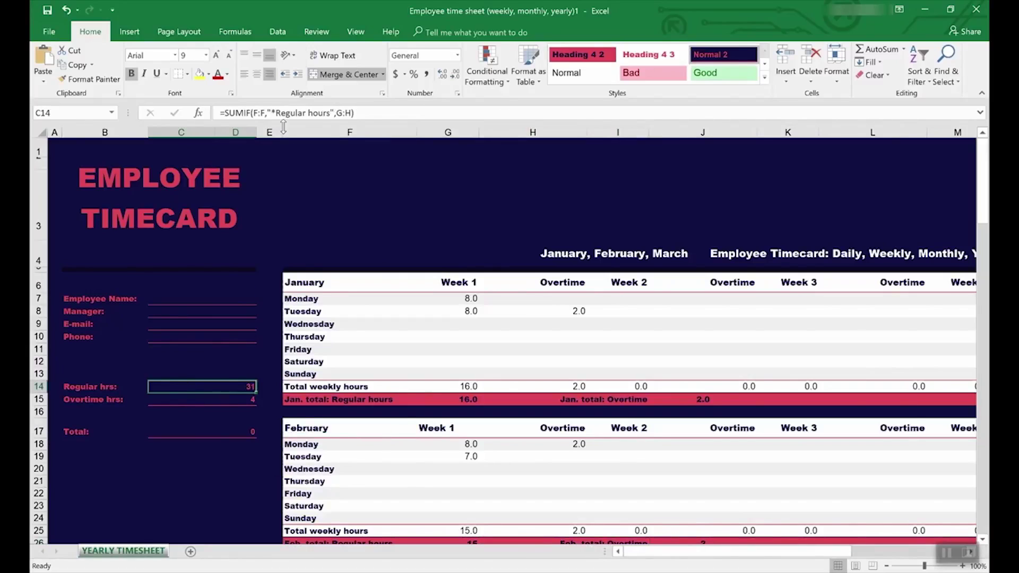
pyautogui.click(236, 401)
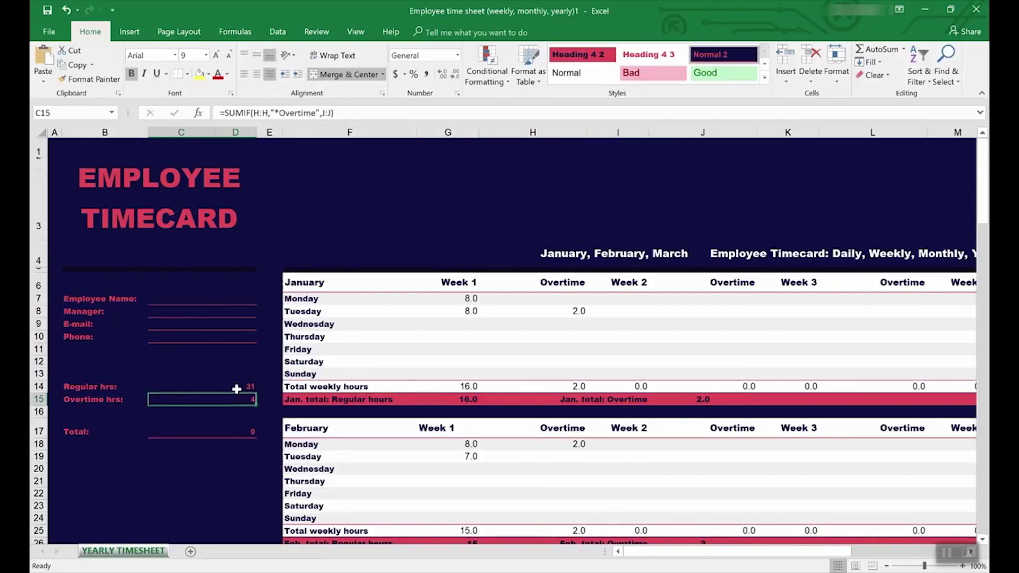
pyautogui.click(314, 32)
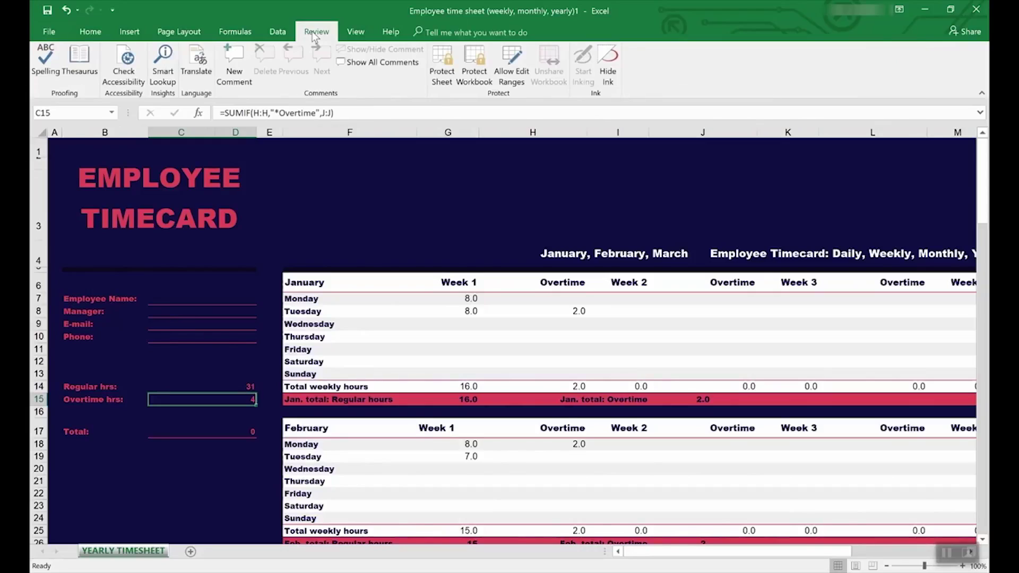
# Trace precedents of the Overtime hrs total in C15 and recheck the Regular hrs formula in C14
pyautogui.click(235, 32)
pyautogui.click(520, 51)
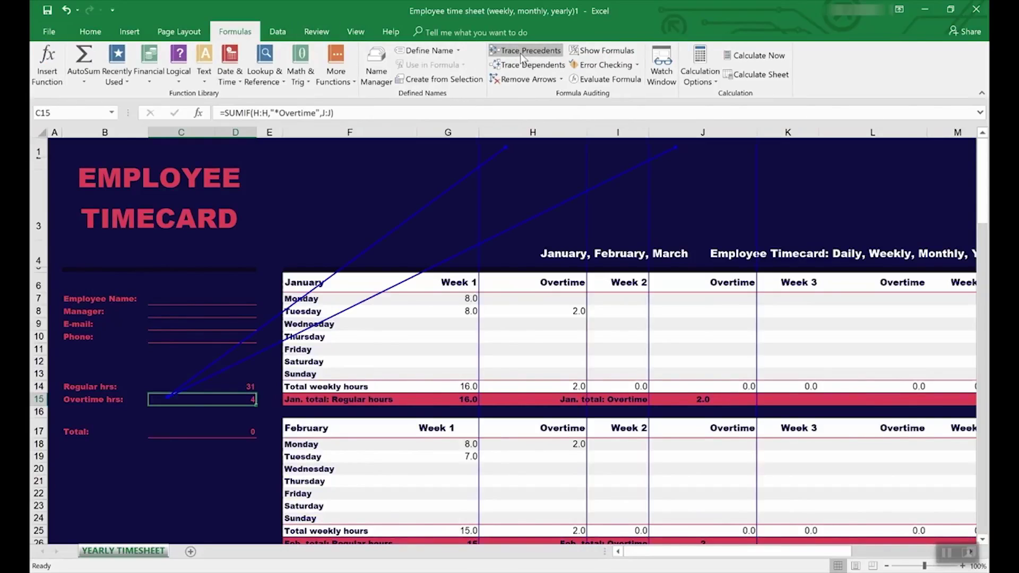
pyautogui.scroll(-7, 521, 389)
pyautogui.scroll(7, 521, 389)
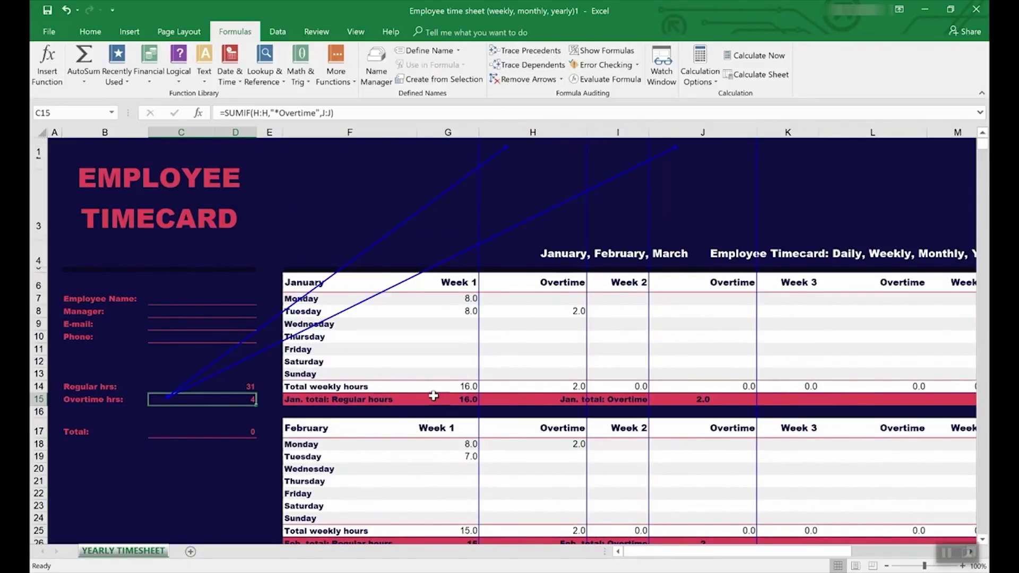
pyautogui.click(207, 387)
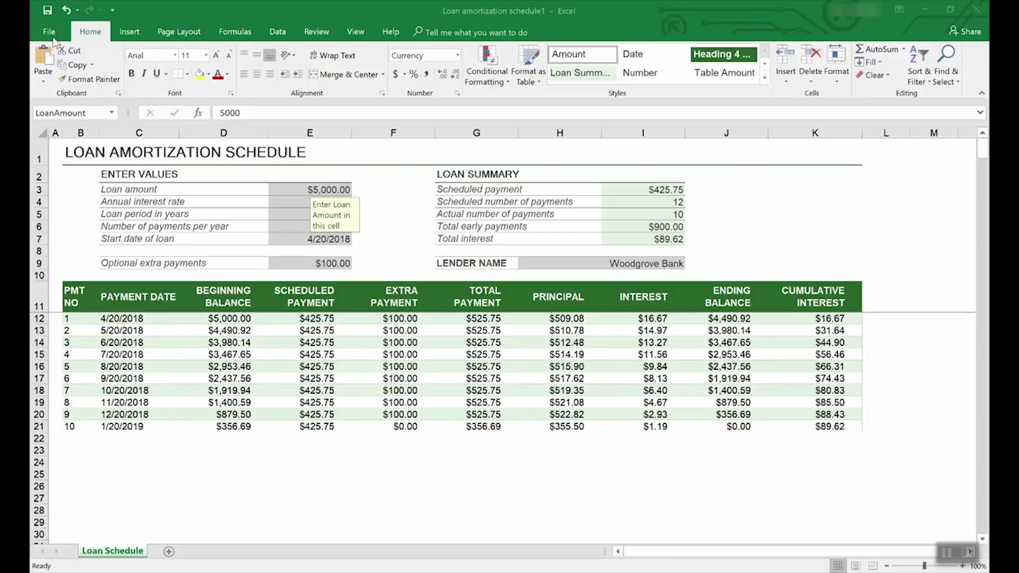
pyautogui.click(52, 30)
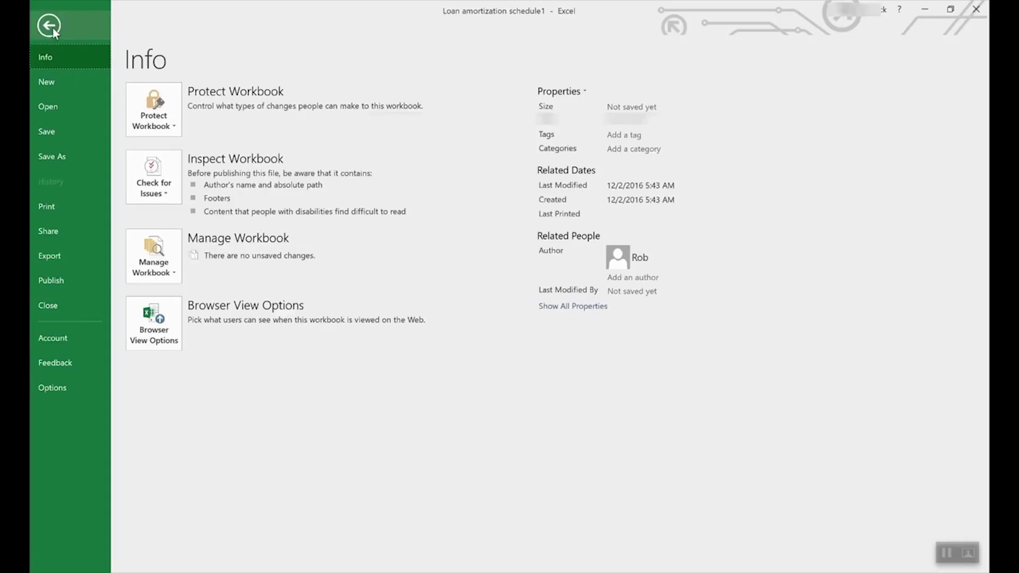
pyautogui.click(65, 157)
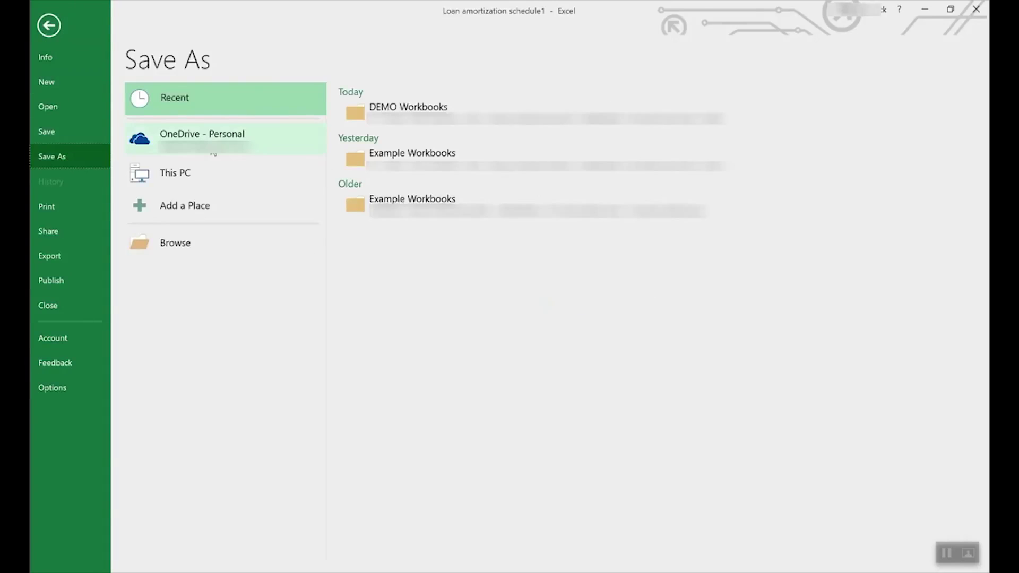
pyautogui.click(218, 137)
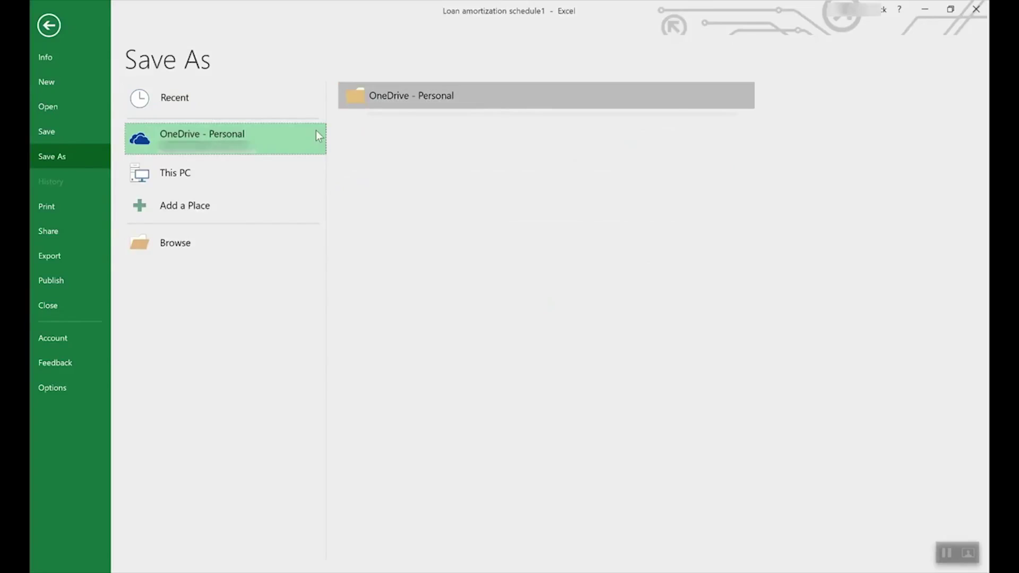
pyautogui.click(192, 167)
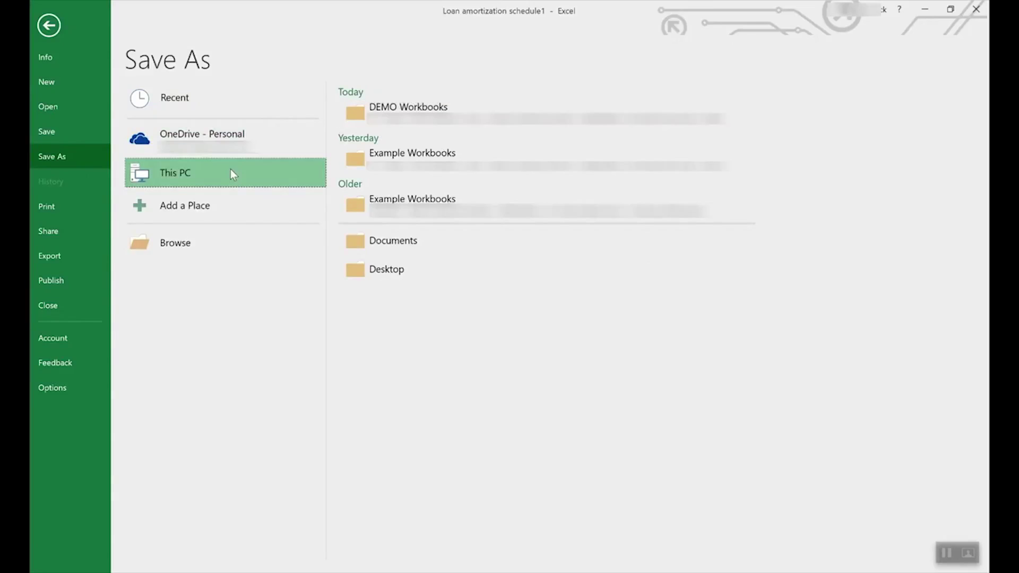
pyautogui.doubleClick(276, 164)
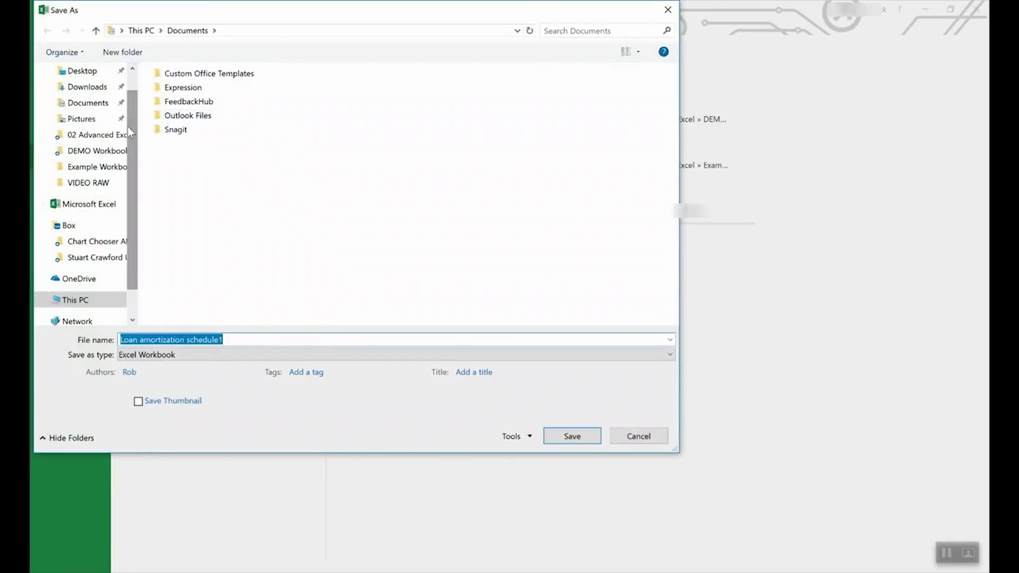
pyautogui.click(192, 354)
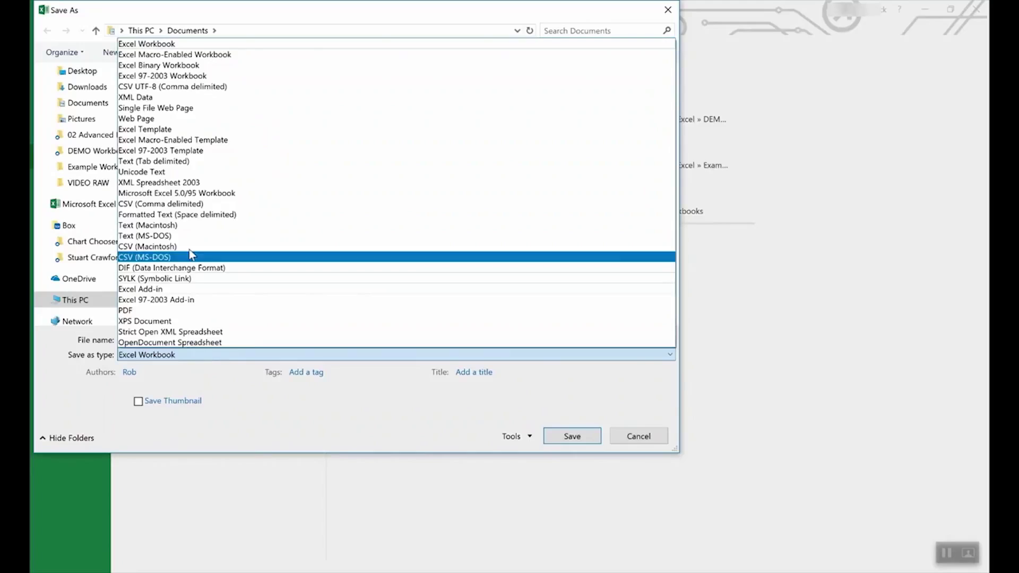
pyautogui.click(168, 130)
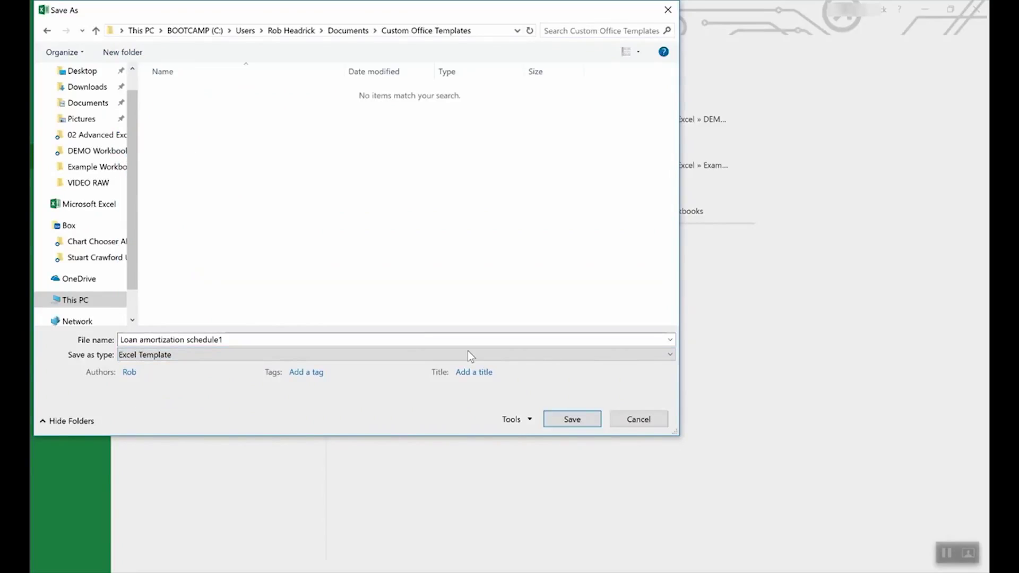
pyautogui.click(639, 419)
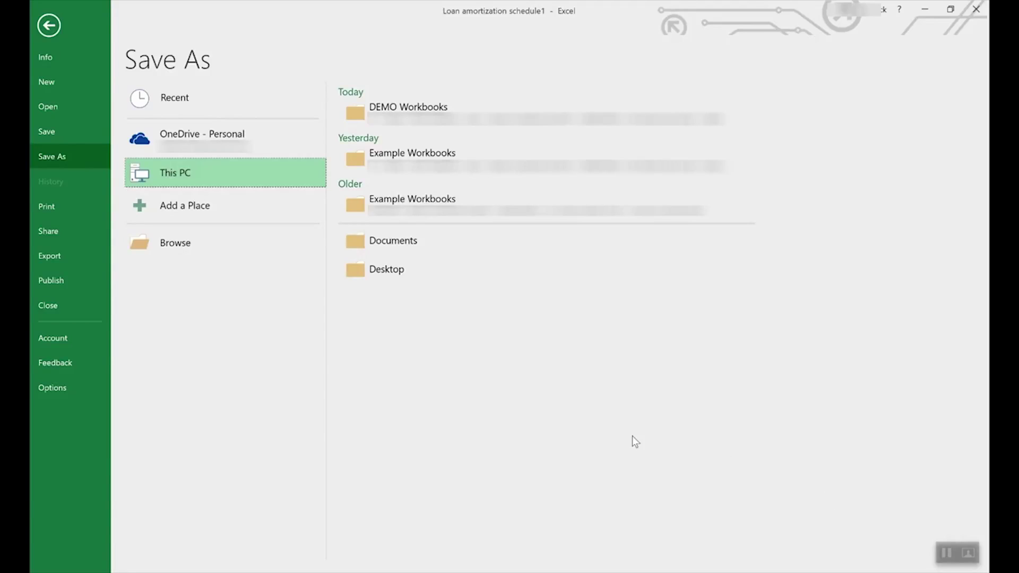
pyautogui.click(51, 25)
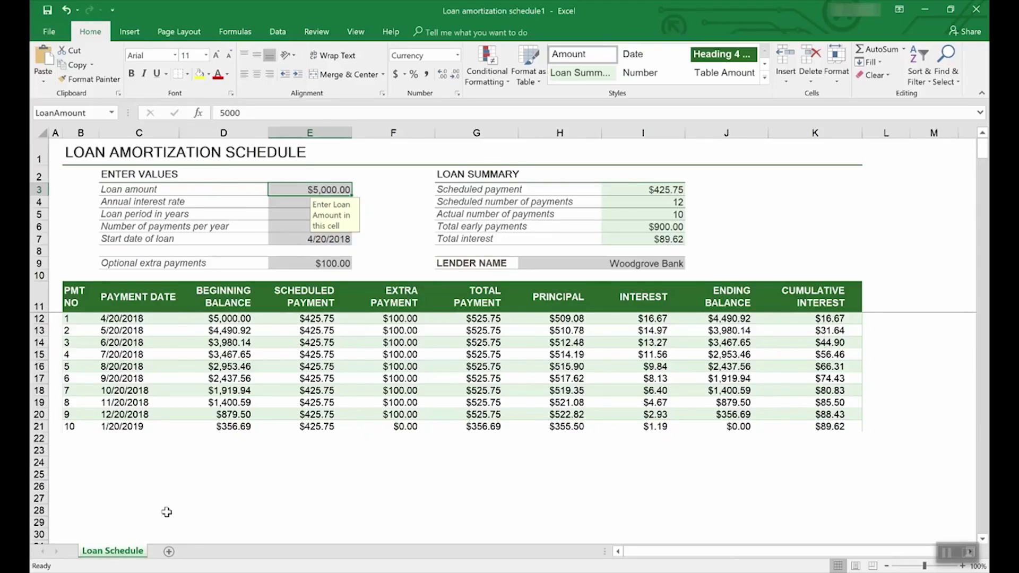